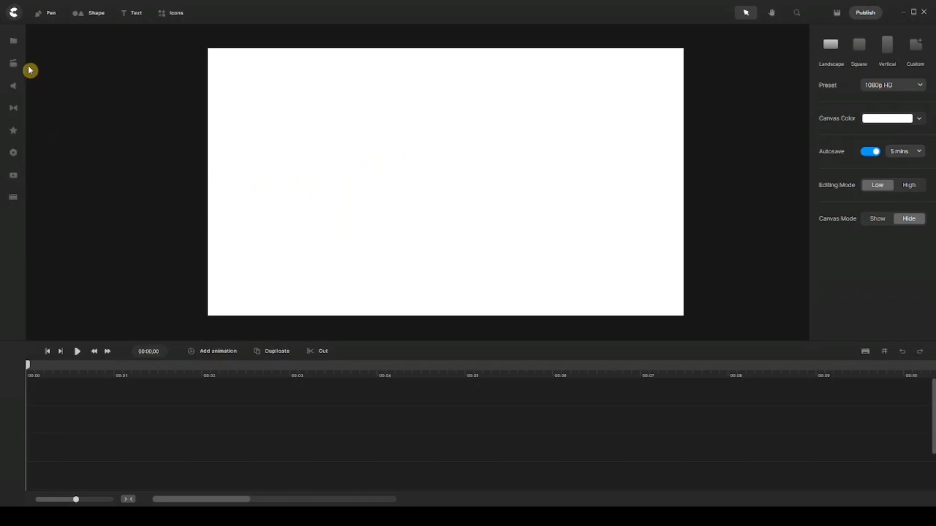
Add the savanna landscape image from the project media to the canvas and extend its clip to just past 8 seconds
left_click(14, 42)
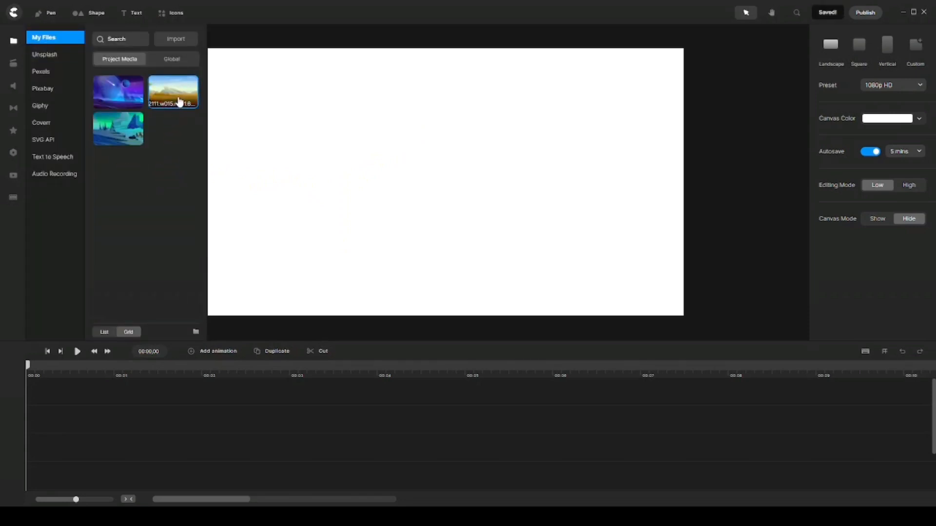
left_click_drag(173, 96, 363, 128)
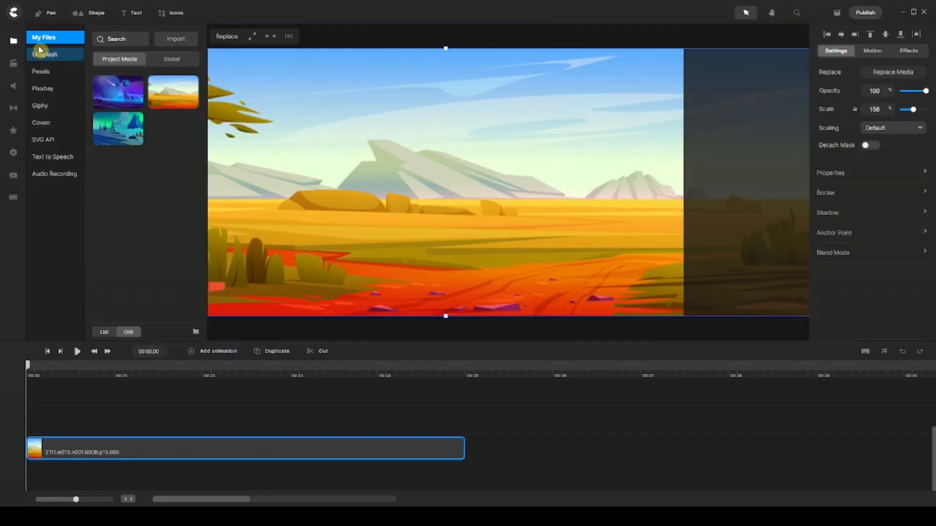
left_click(12, 42)
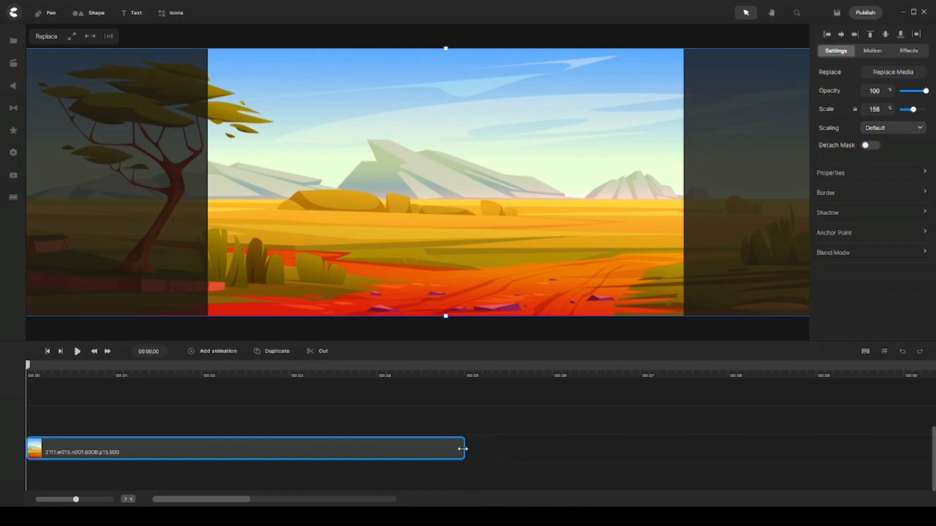
left_click_drag(475, 450, 750, 441)
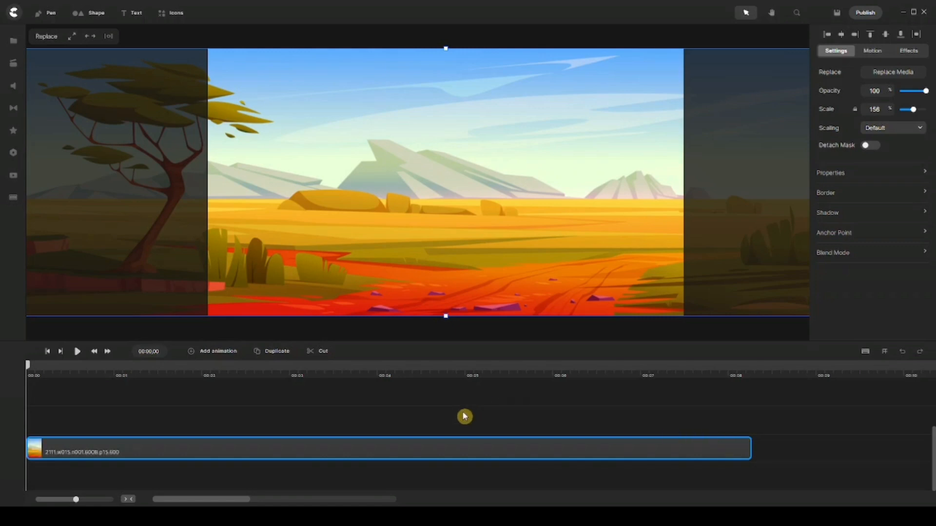
Shift the background image right until its left edge lines up with the canvas's left edge
key("Right")
key("Right")
key("Right")
key("Right")
key("Right")
key("Right")
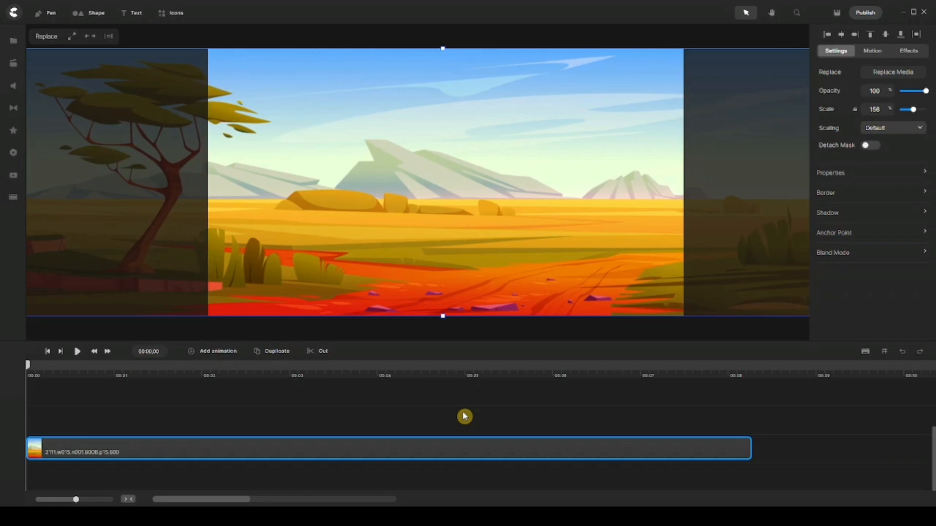
key("shift+Right")
key("shift+Right")
key("shift+Right")
key("shift+Right")
key("shift+Right")
key("shift+Right")
key("shift+Right")
key("shift+Right")
key("shift+Right")
key("shift+Right")
key("shift+Right")
key("shift+Right")
key("shift+Right")
key("shift+Right")
key("shift+Right")
key("shift+Right")
key("shift+Right")
key("shift+Right")
key("shift+Right")
key("shift+Right")
key("shift+Right")
key("shift+Right")
key("shift+Right")
key("shift+Right")
key("shift+Right")
key("shift+Right")
key("shift+Right")
key("shift+Right")
key("shift+Right")
key("shift+Right")
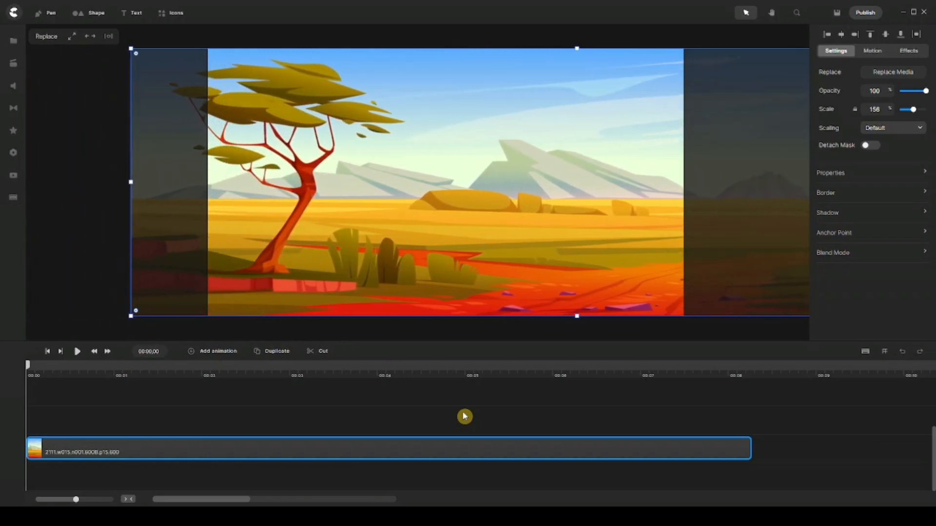
key("shift+Right")
key("shift+Right")
key("shift+Right")
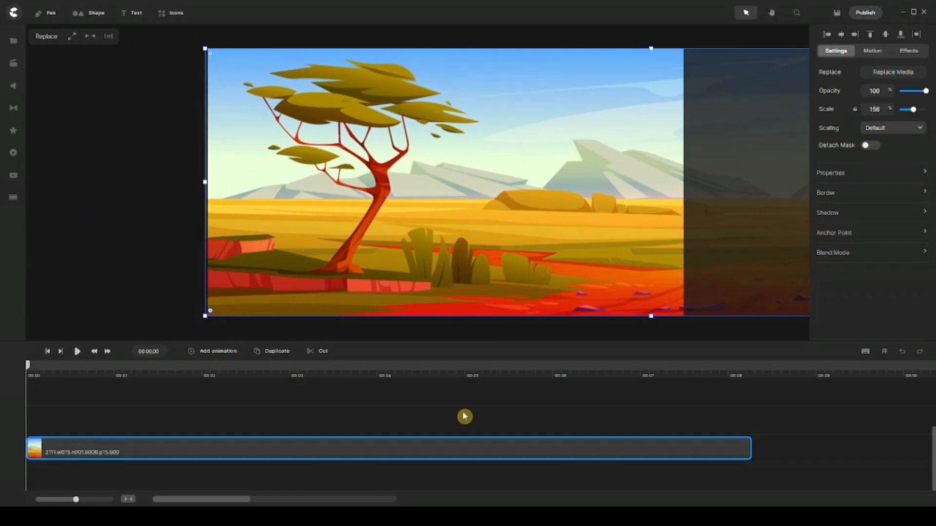
key("Right")
key("Right")
key("Right")
key("Right")
key("Right")
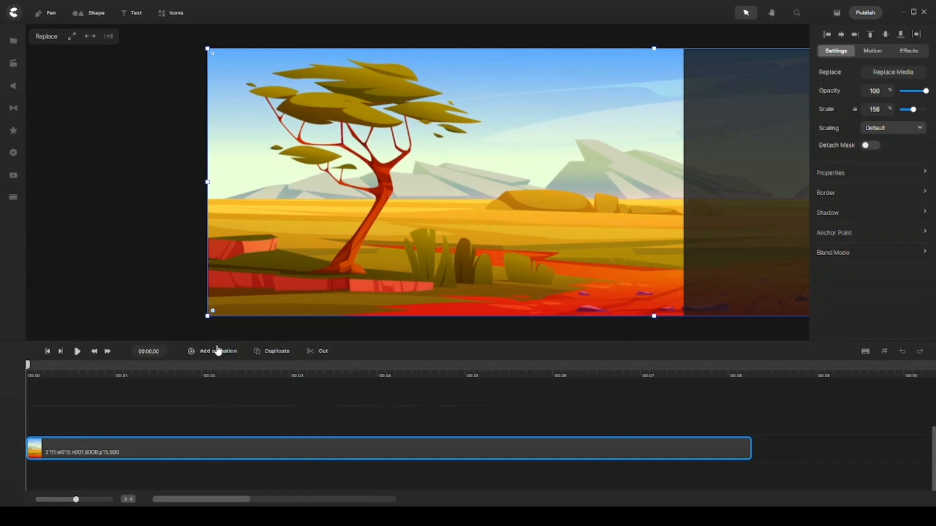
Add a Position animation with Linear easing to the background clip
left_click(217, 351)
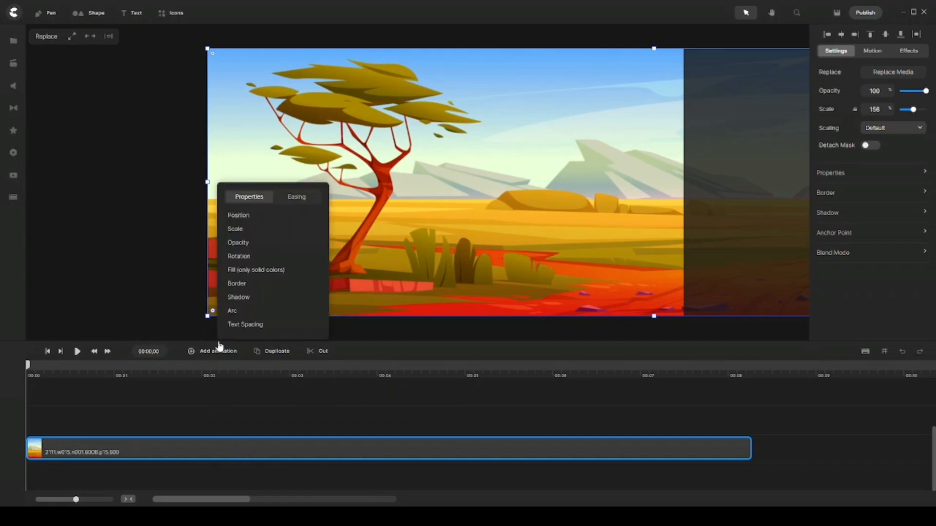
left_click(242, 218)
left_click(297, 196)
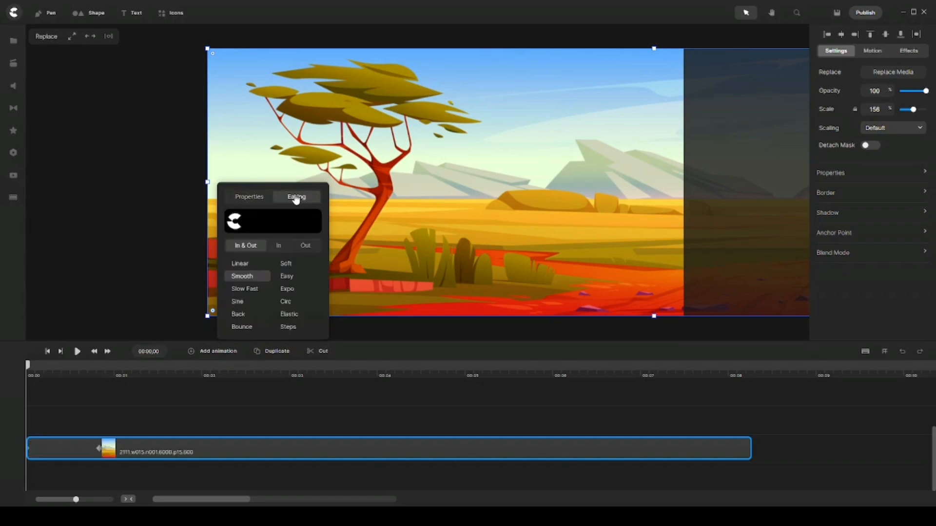
left_click(238, 267)
left_click(66, 451)
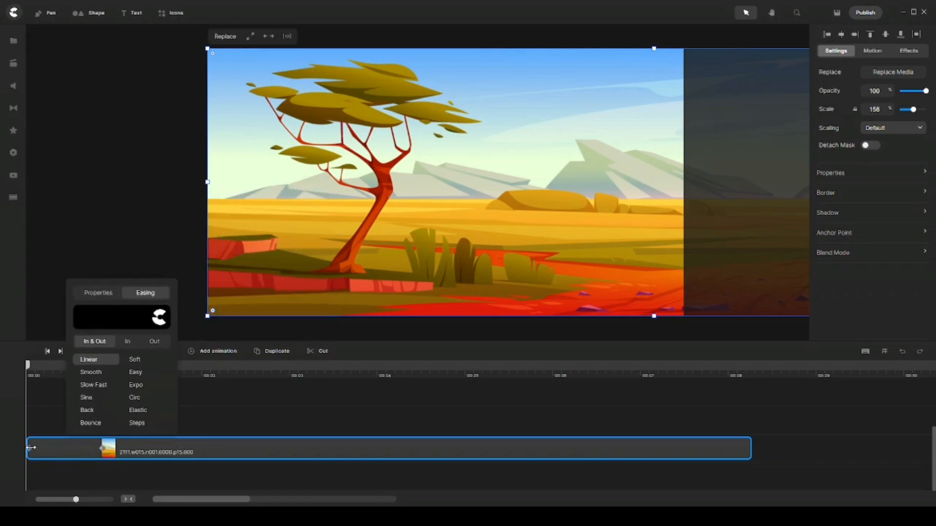
left_click(397, 164)
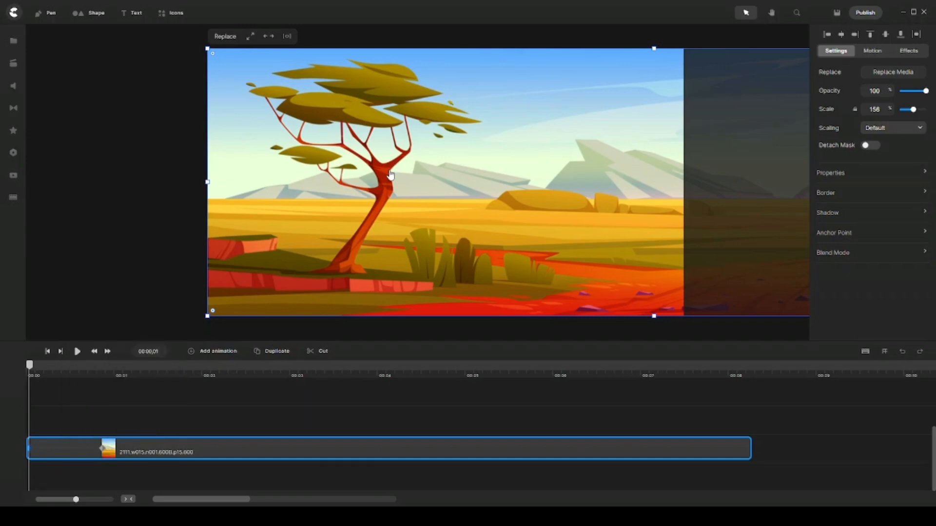
At the second keyframe, align the background's right edge with the canvas's right edge, and move that keyframe to the clip's end
left_click(102, 447)
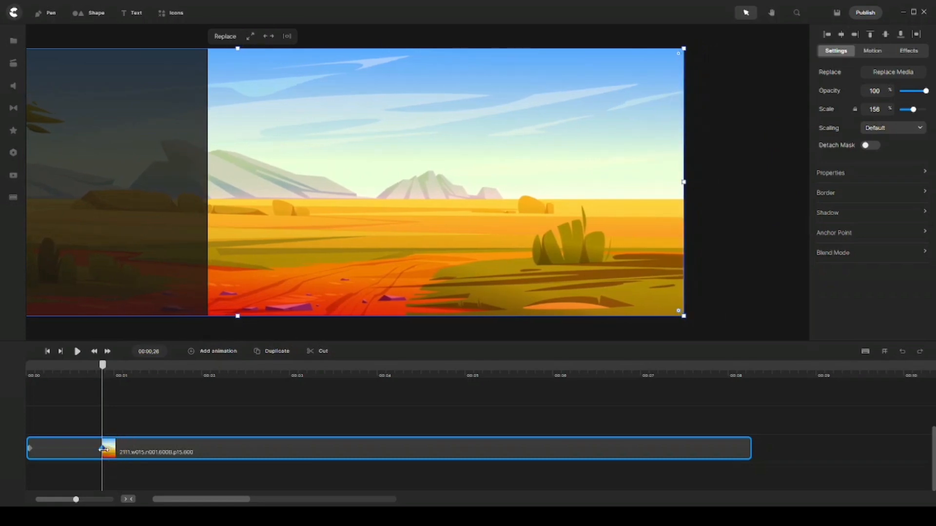
mouse_move(104, 447)
left_mouse_down()
mouse_move(357, 451)
mouse_move(469, 429)
mouse_move(571, 447)
mouse_move(746, 454)
left_mouse_up()
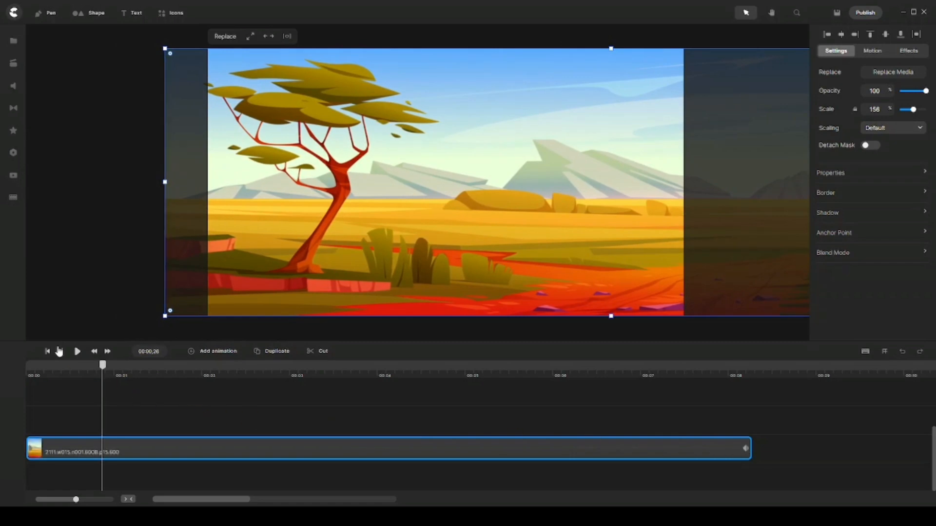
Play the background pan from the start to check it, and return the playhead to the beginning
left_click(47, 351)
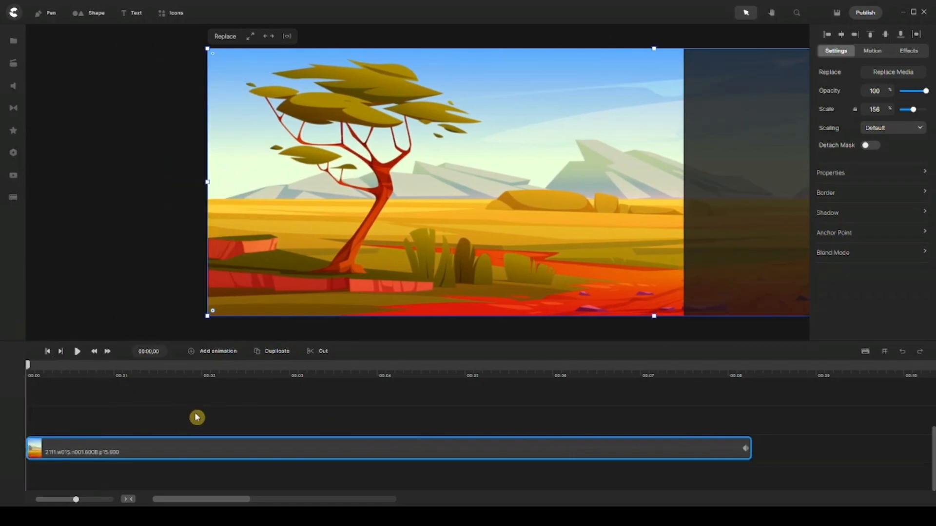
key("space")
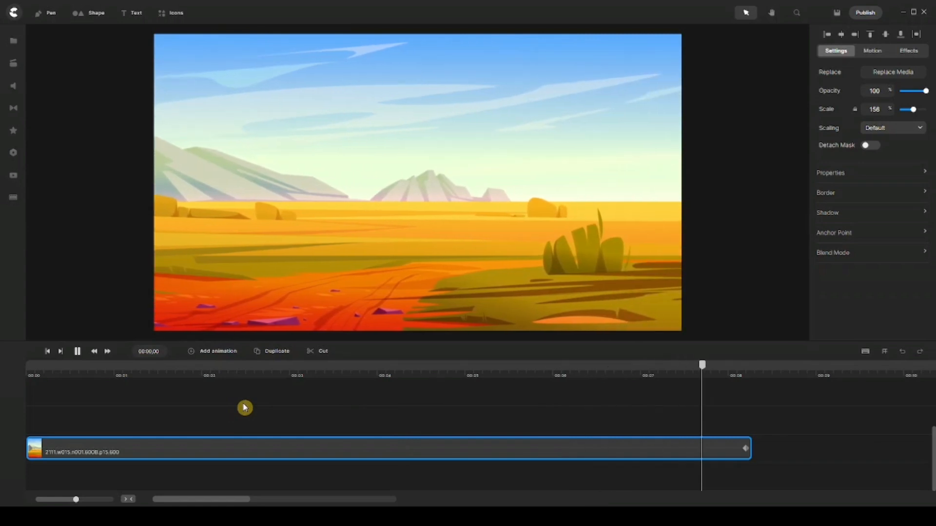
key("space")
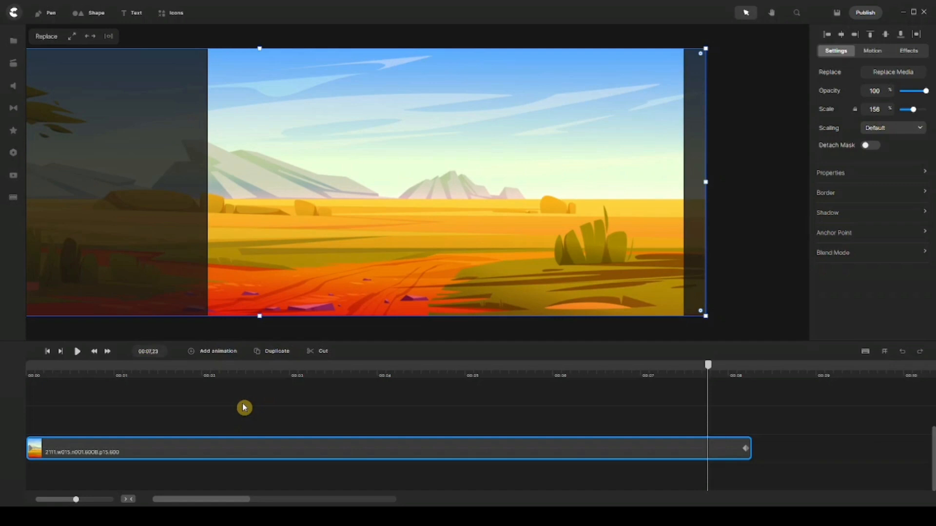
left_click(47, 352)
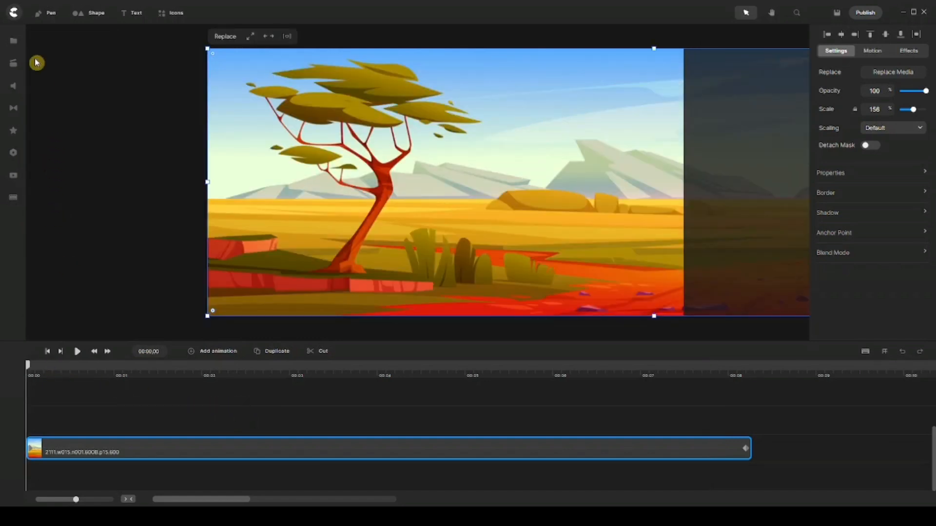
Search the 3D characters for "lion" and place the Lion in front of the tree
left_click(14, 65)
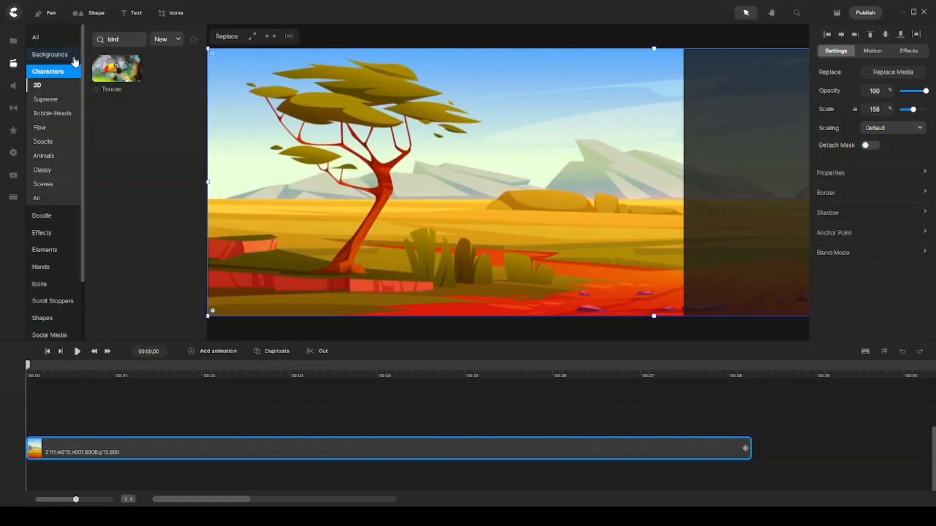
double_click(139, 39)
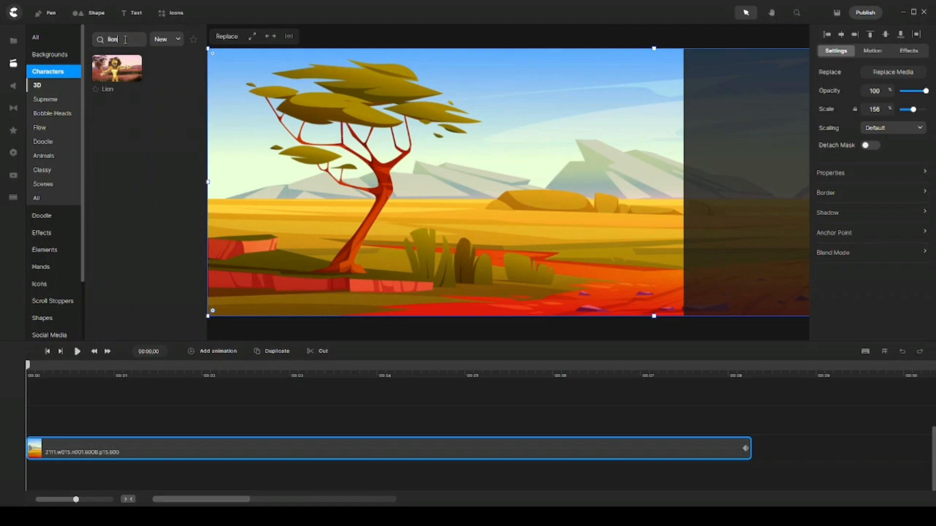
left_click_drag(117, 68, 326, 192)
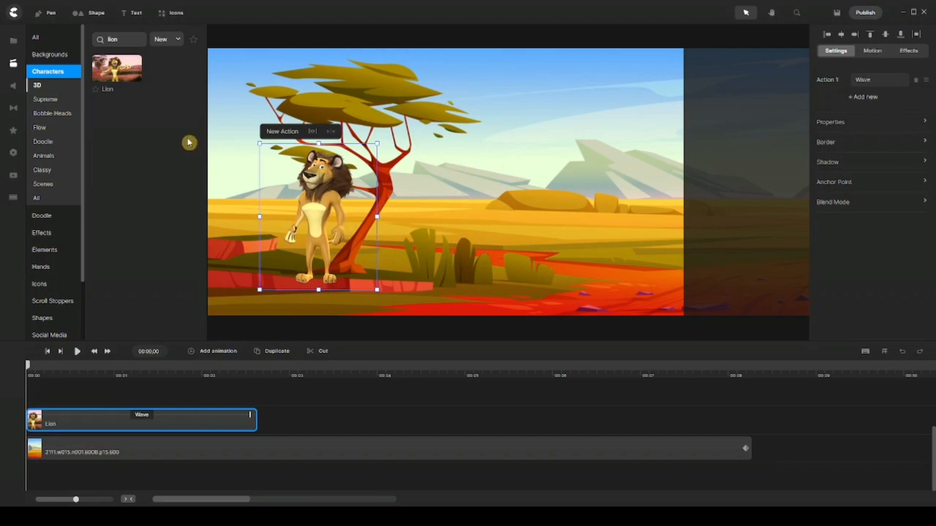
Add the Bear and Toucan 3D characters to the scene by searching for "bear" and "bird"
double_click(130, 43)
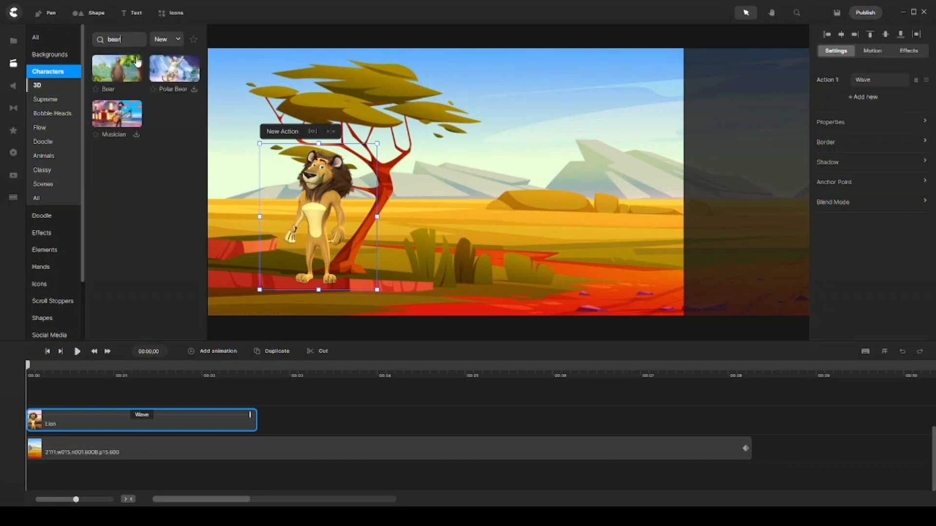
left_click(136, 77)
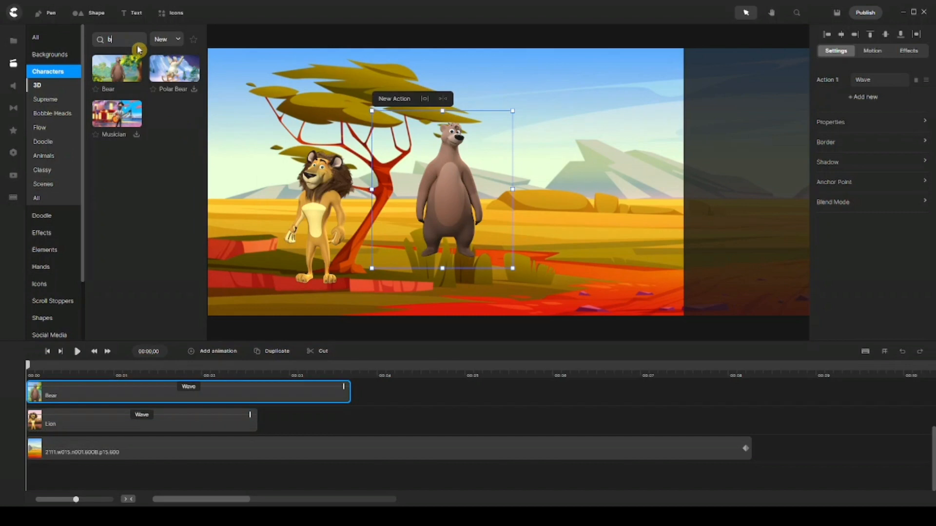
left_click_drag(128, 67, 507, 108)
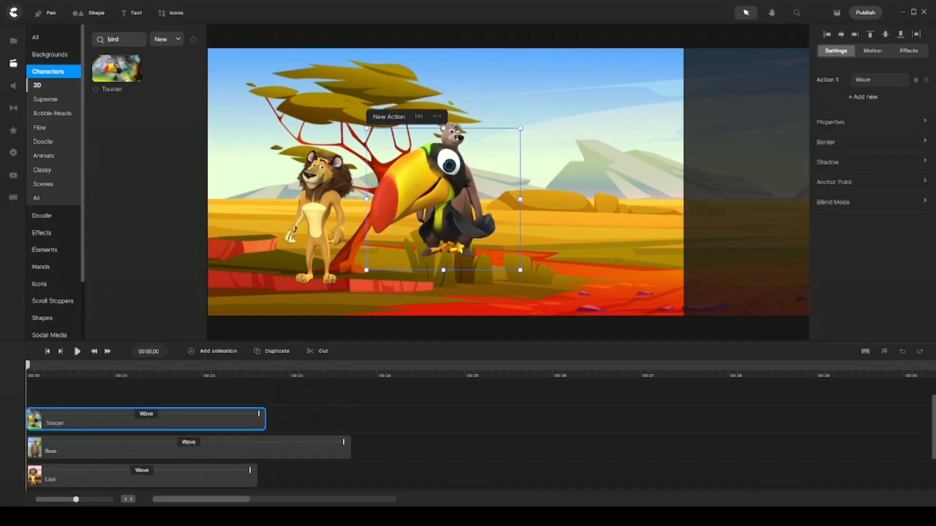
left_click(11, 65)
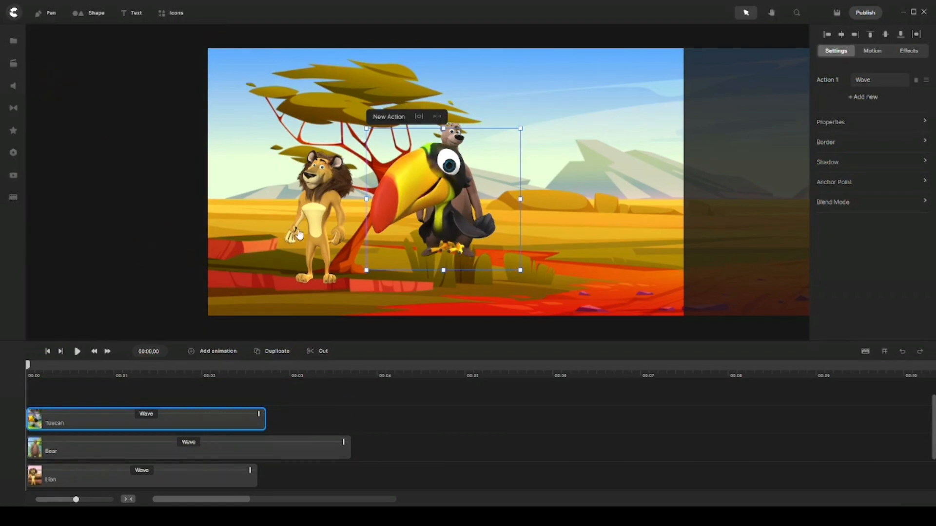
Move the toucan into the sky at the scene's upper right, and place the lion off-canvas at the left, mirrored to face right
left_click_drag(429, 197, 597, 109)
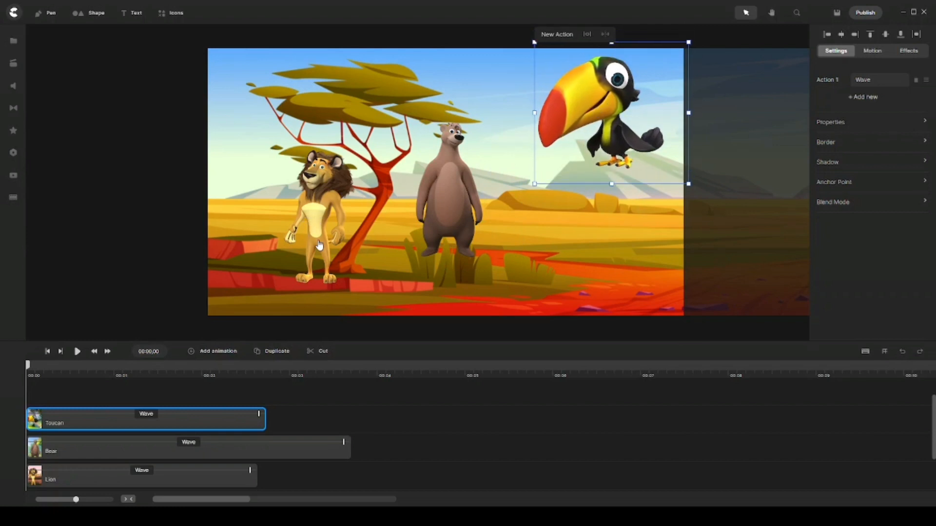
left_click(326, 212)
left_click_drag(322, 198, 167, 229)
left_click(322, 142)
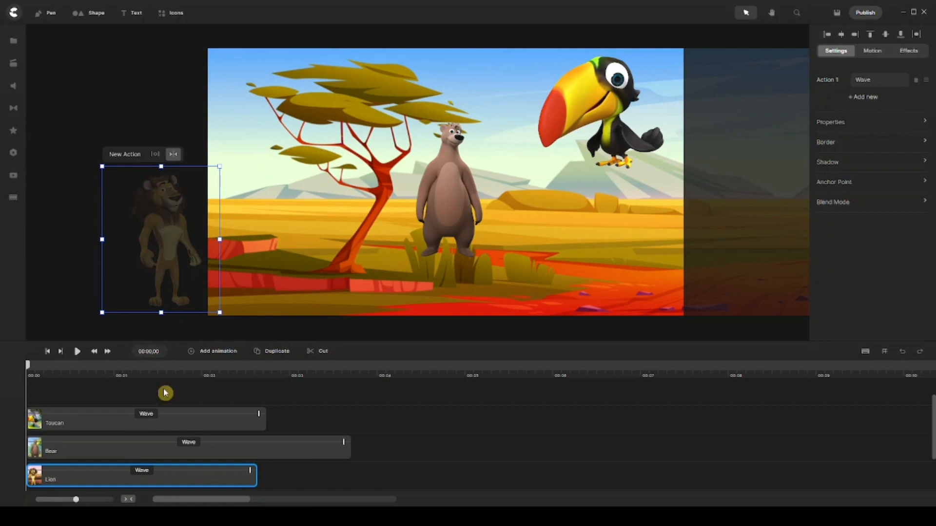
Change the lion's action to Walking and extend it to about the end of the background clip
scroll(190, 431, "up", 1)
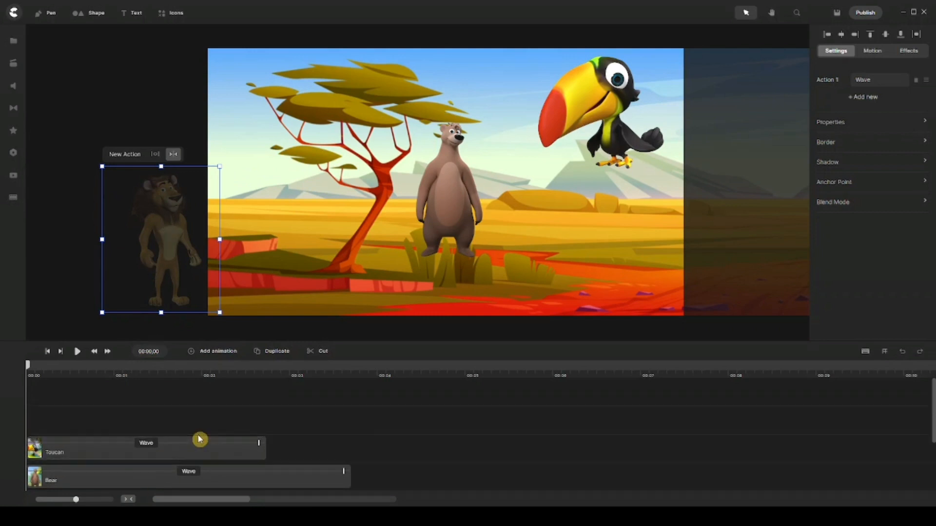
scroll(180, 448, "down", 3)
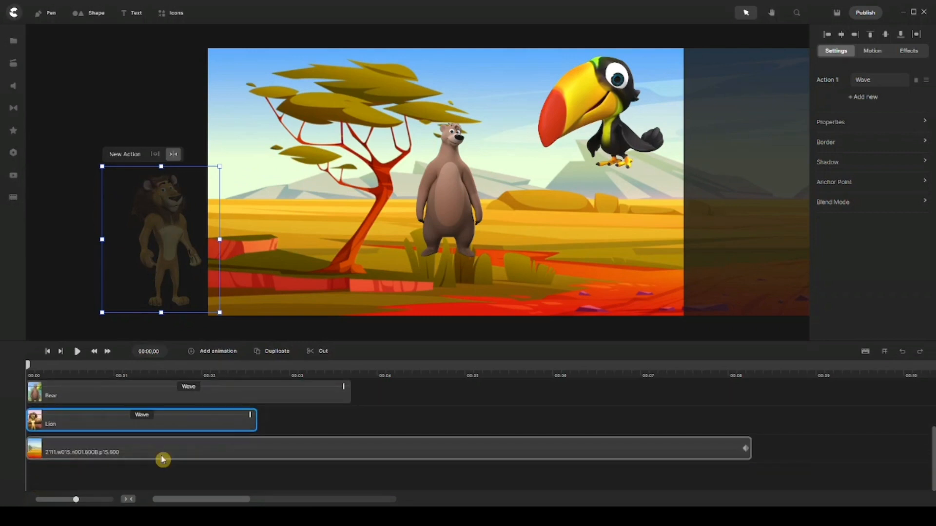
left_click(141, 418)
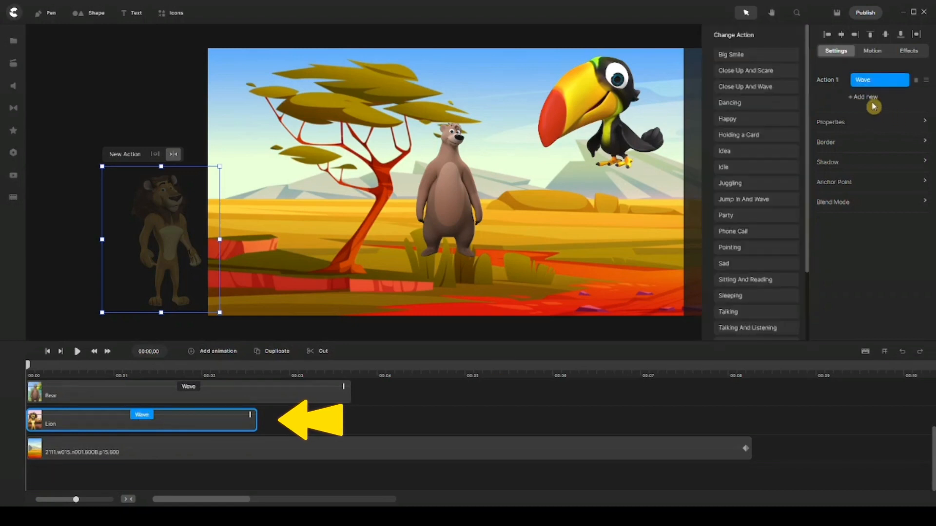
left_click(871, 84)
left_click(871, 84)
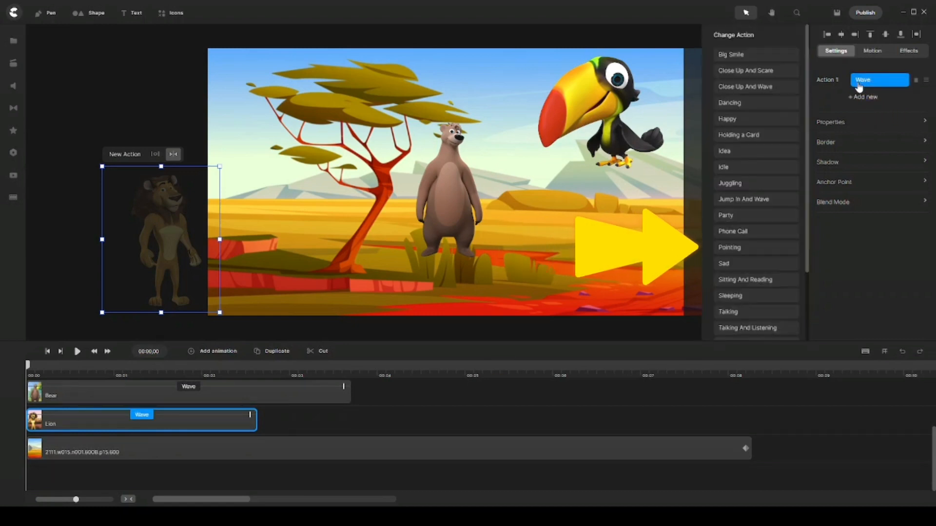
scroll(731, 205, "down", 5)
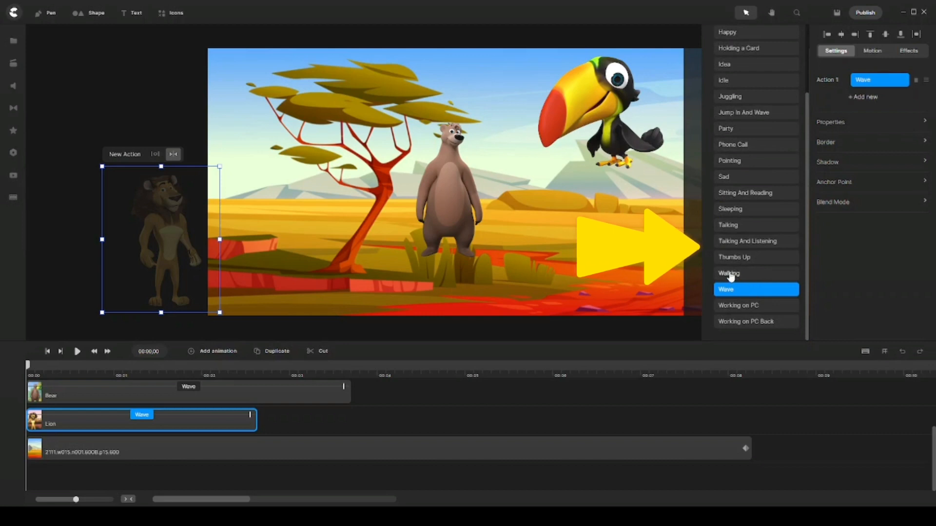
left_click(741, 273)
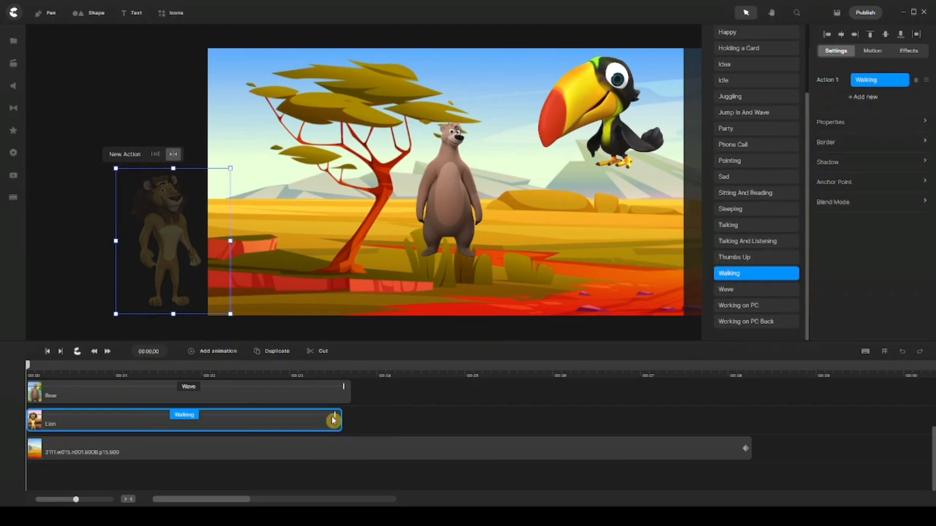
left_click_drag(339, 415, 741, 417)
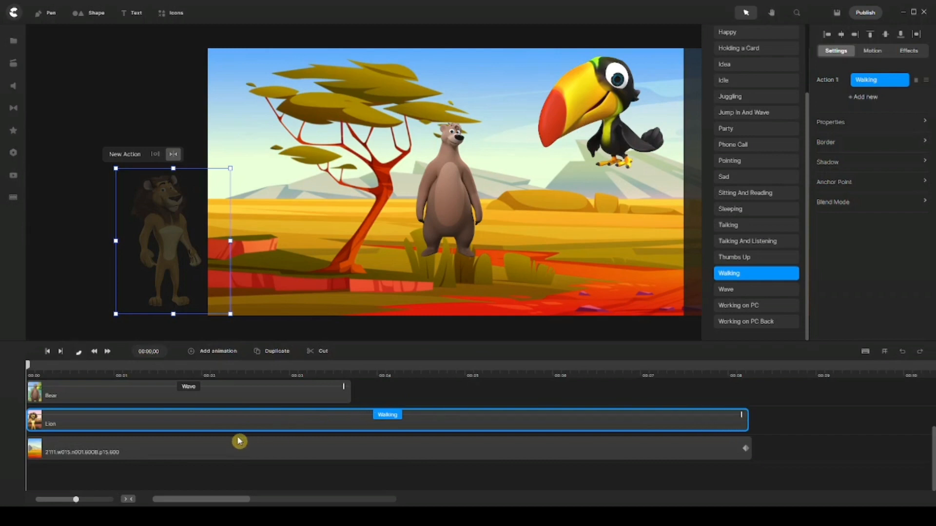
Add a Position animation to the lion and set its easing to Linear
left_click(213, 354)
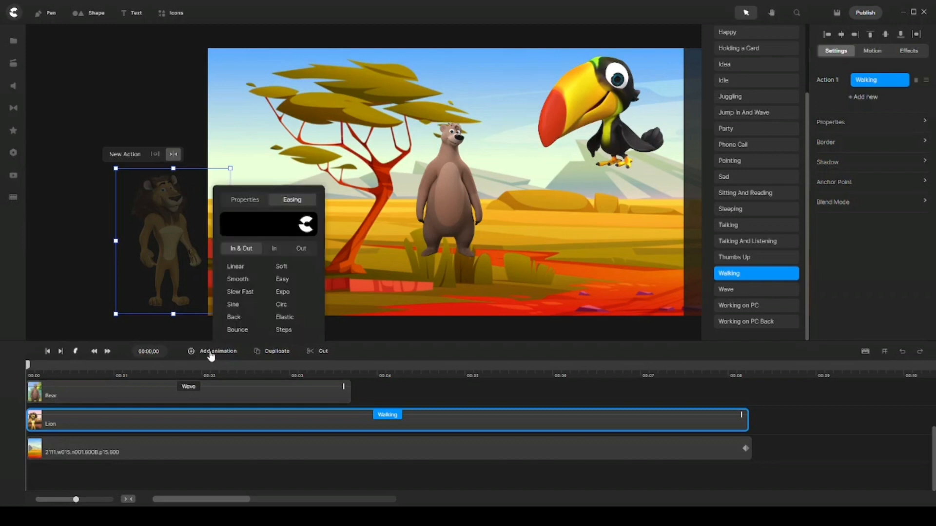
left_click(244, 203)
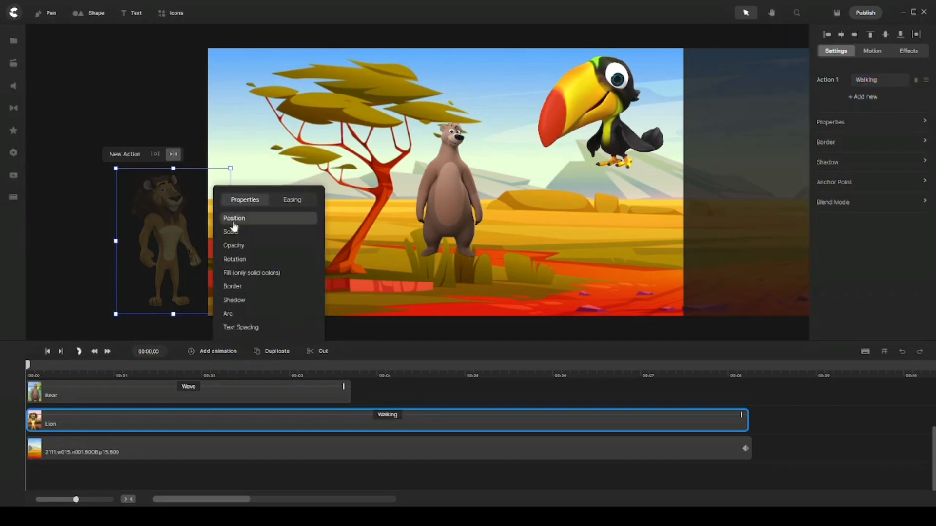
left_click(292, 201)
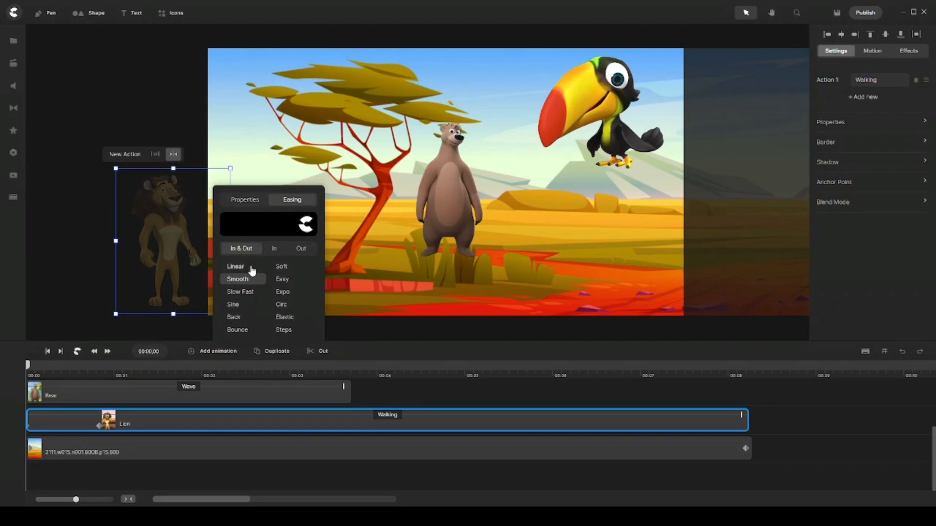
left_click(251, 268)
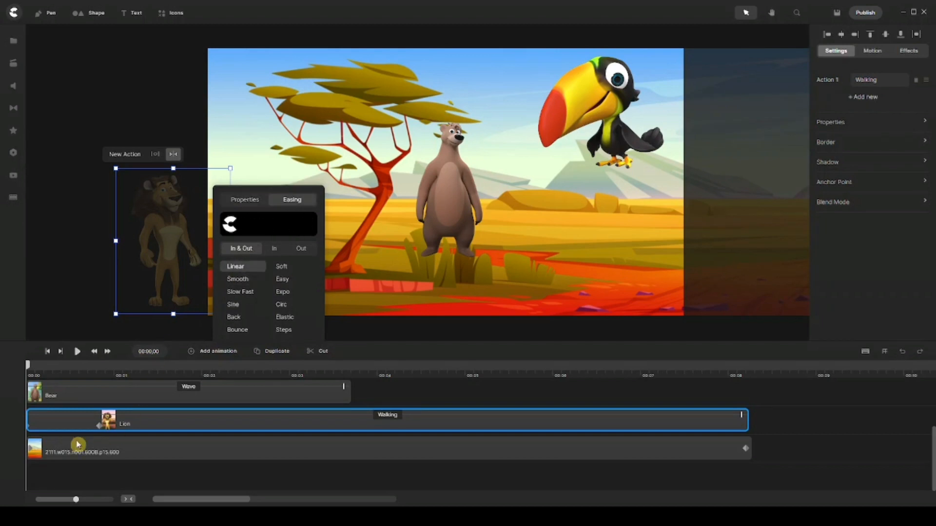
Keep the lion's start keyframe off-canvas at the left, place the lion off-canvas right at the end keyframe, and move that keyframe to about 8 seconds
left_click(35, 429)
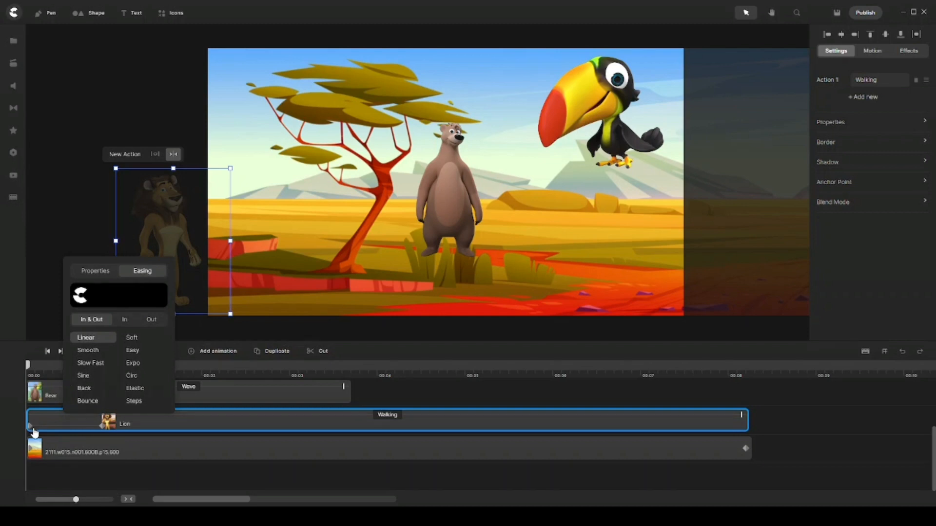
key("space")
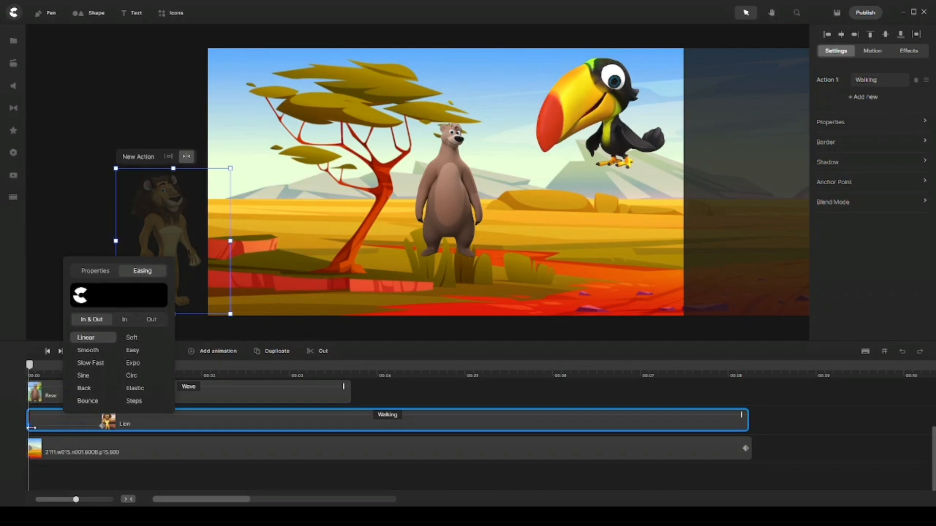
left_click(163, 206)
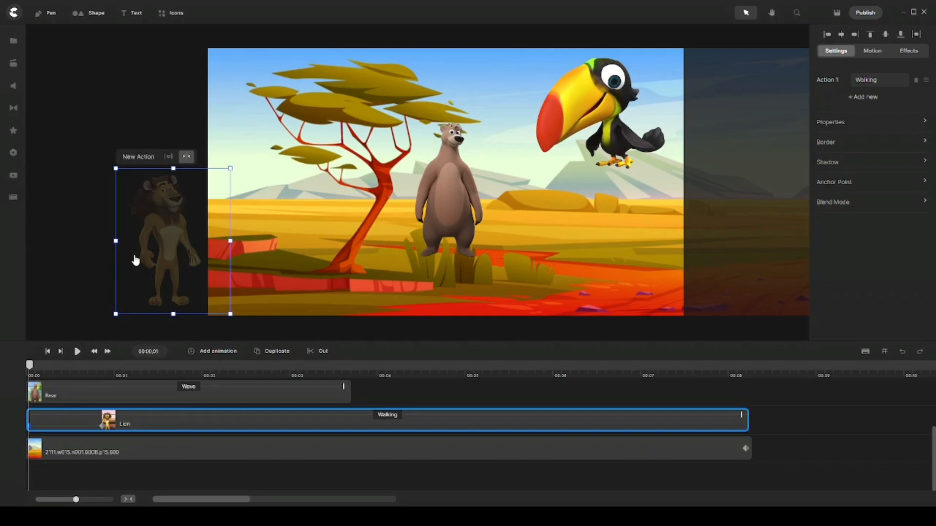
left_click(102, 425)
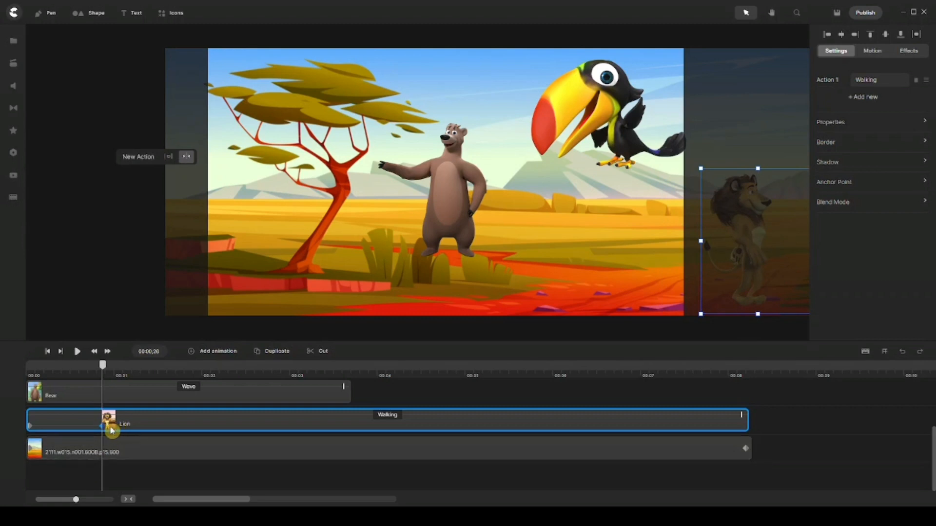
left_click_drag(102, 426, 727, 427)
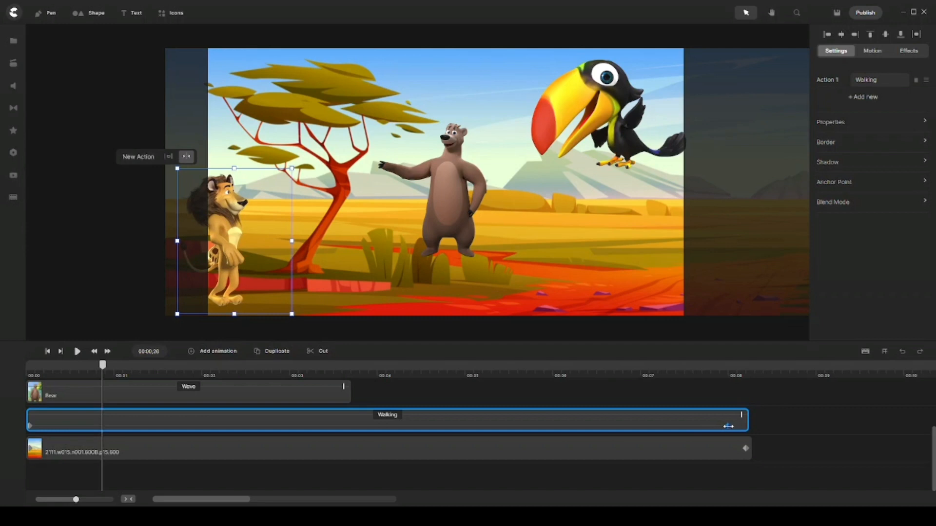
left_click_drag(728, 426, 729, 426)
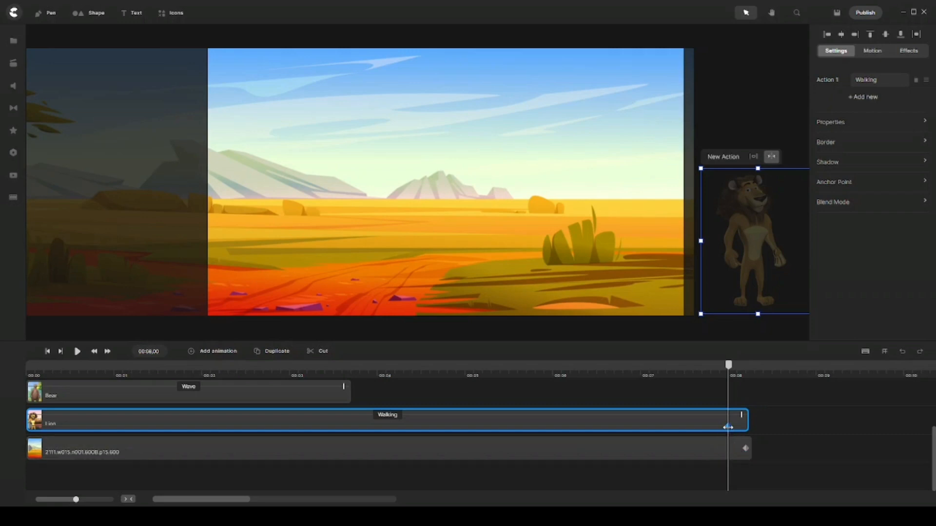
left_click_drag(728, 426, 731, 427)
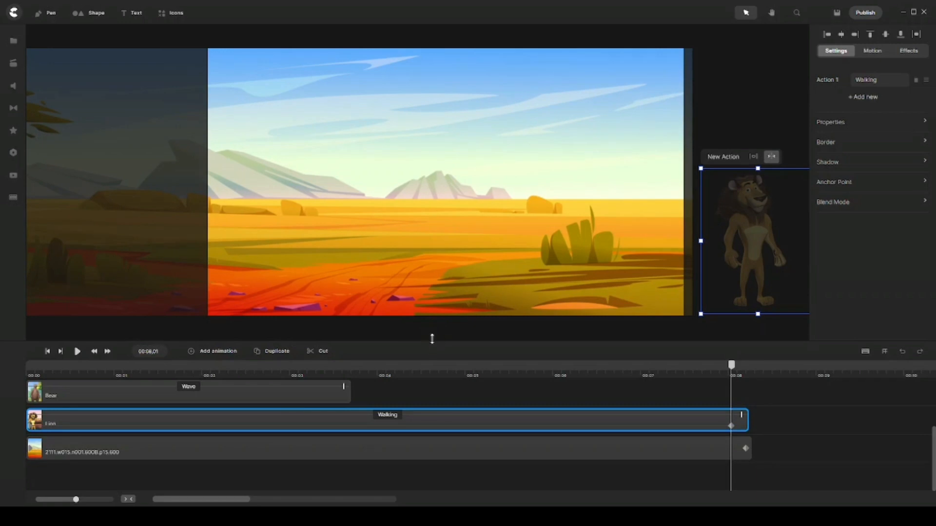
Shrink the bear to a small distant figure and stand it on the background rock mound at about 2 seconds
left_click_drag(433, 340, 437, 294)
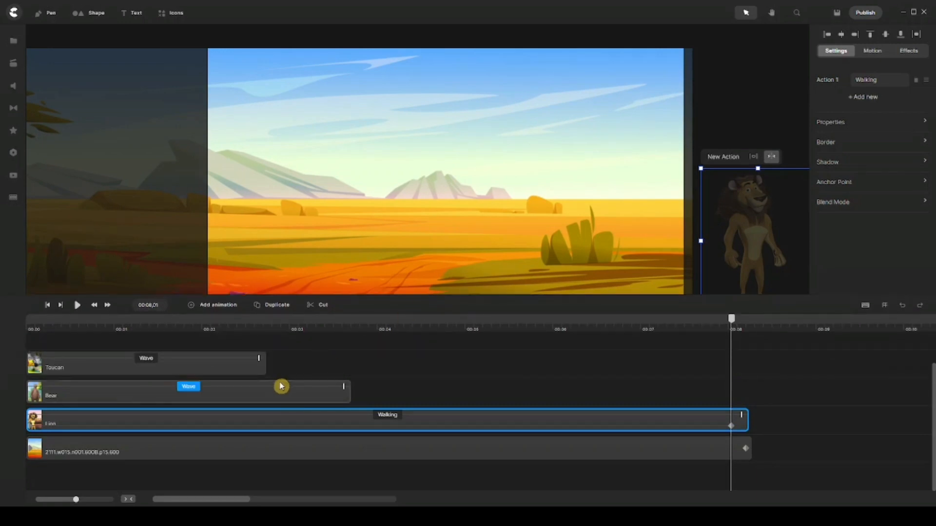
left_click(216, 336)
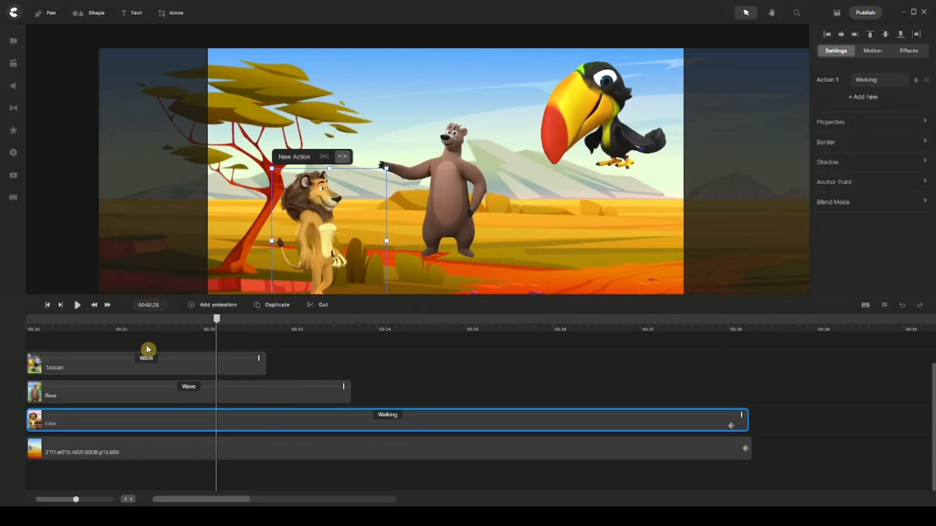
left_click(264, 392)
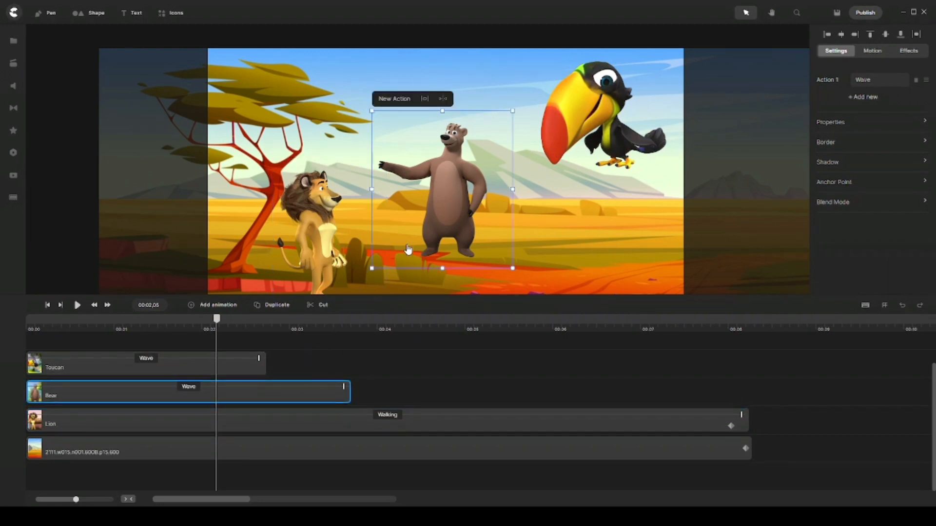
left_click_drag(442, 185, 452, 168)
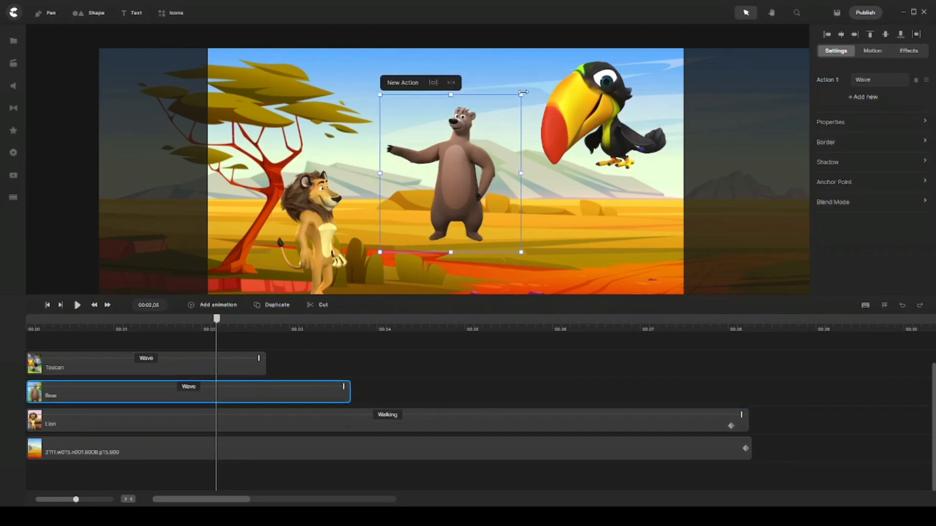
left_click_drag(523, 93, 444, 185)
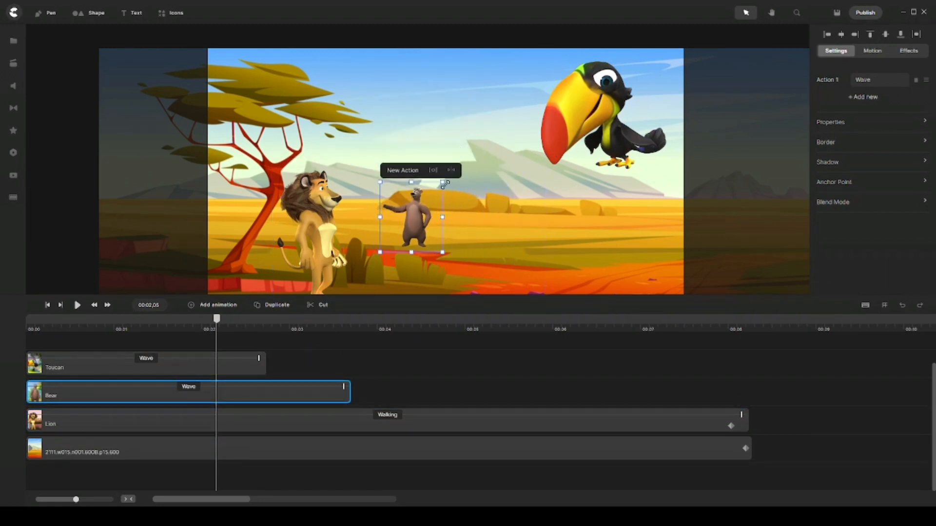
left_click_drag(419, 236, 435, 174)
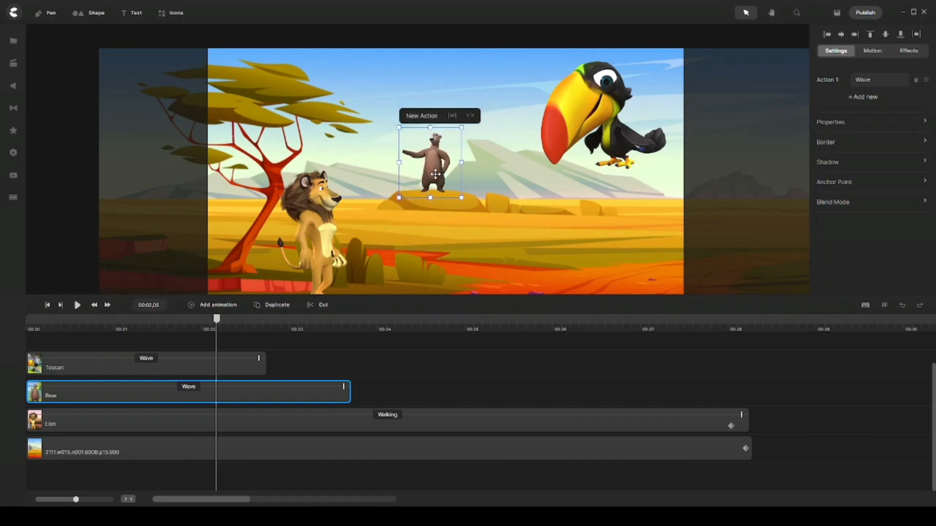
left_click_drag(460, 128, 435, 177)
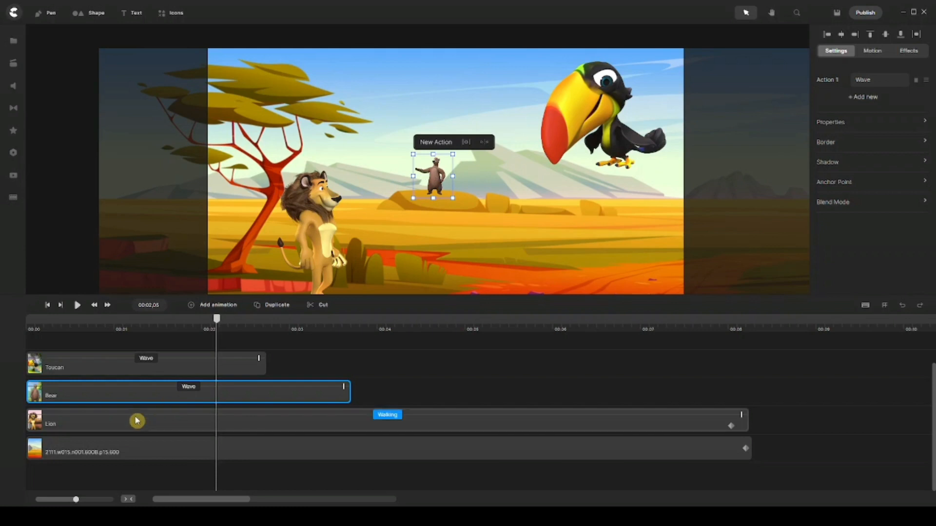
Change the bear's action to Juggling and check its pose earlier in the timeline
left_click(190, 391)
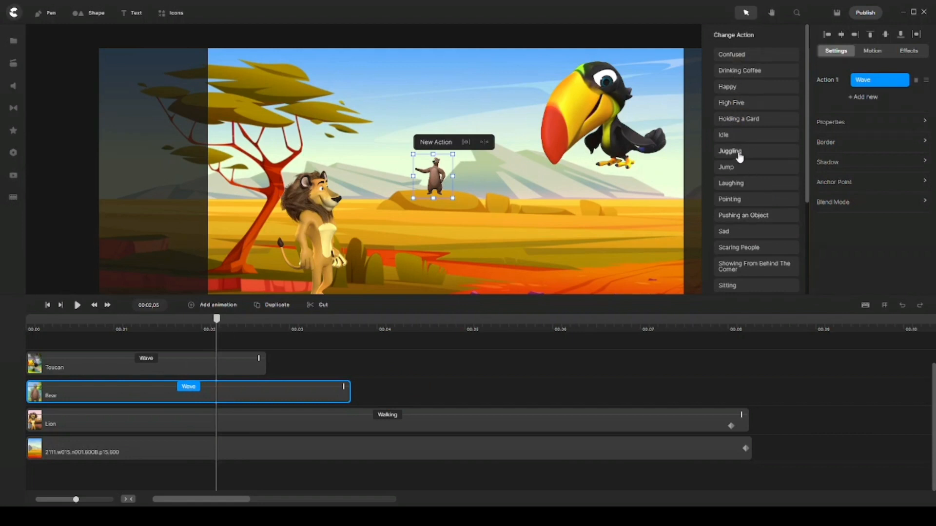
left_click(740, 152)
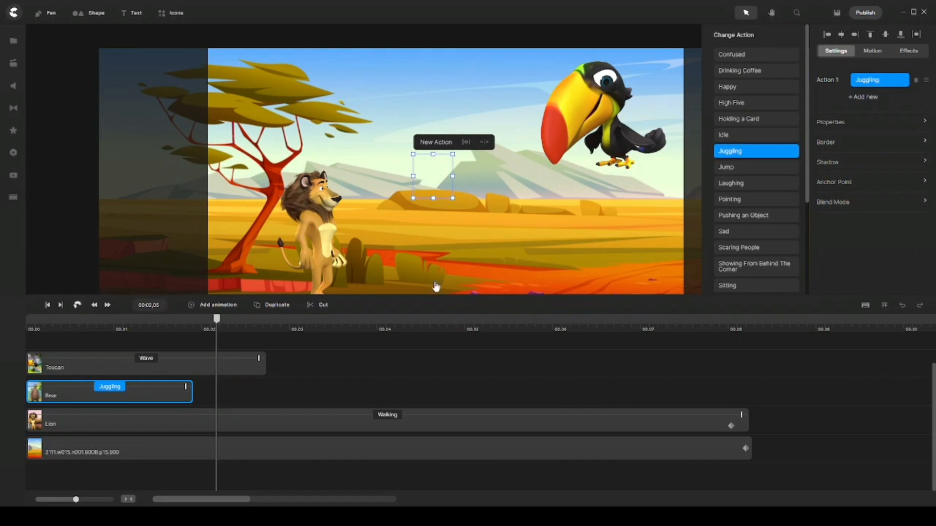
left_click_drag(213, 321, 103, 334)
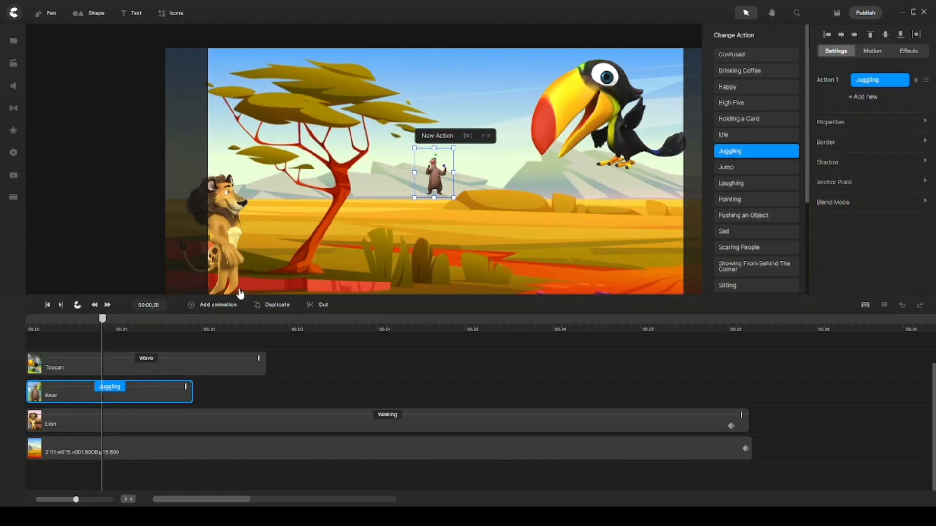
Shrink the toucan and move it higher in the sky near the scene's upper right
left_click_drag(103, 323, 57, 331)
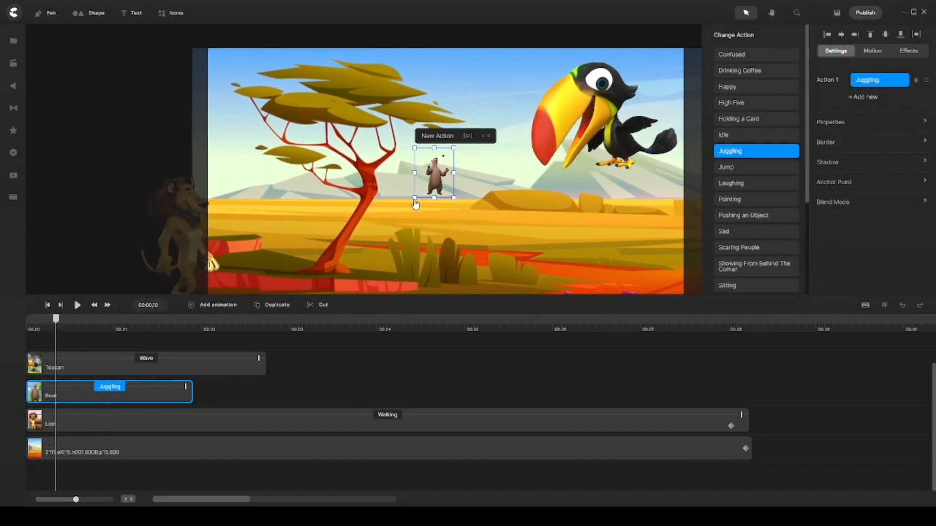
left_click(586, 118)
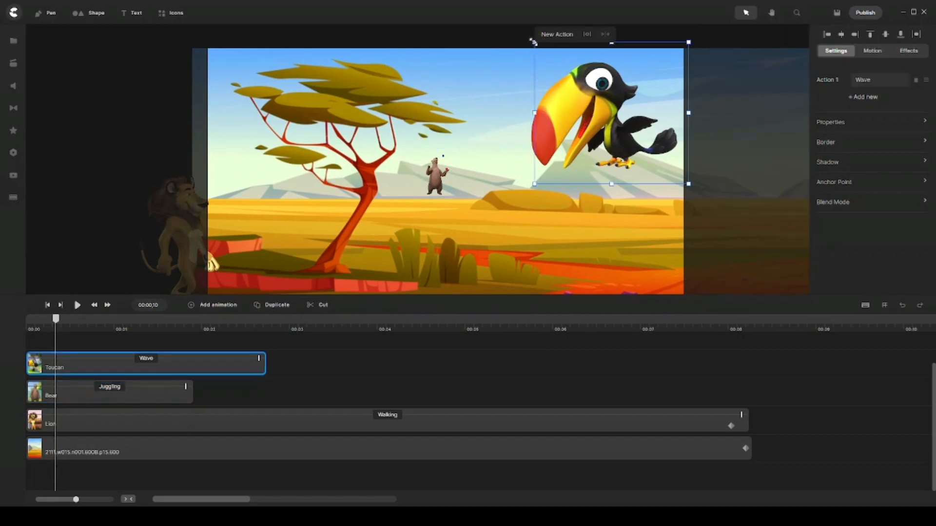
left_click_drag(645, 151, 618, 90)
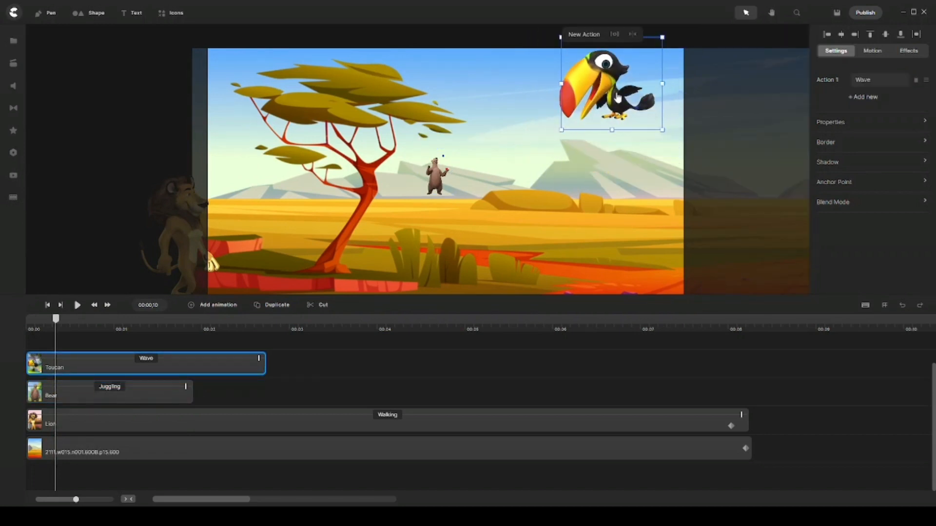
Extend the bear's Juggling action from the start of the timeline to the end of the lion's clip
left_click(434, 179)
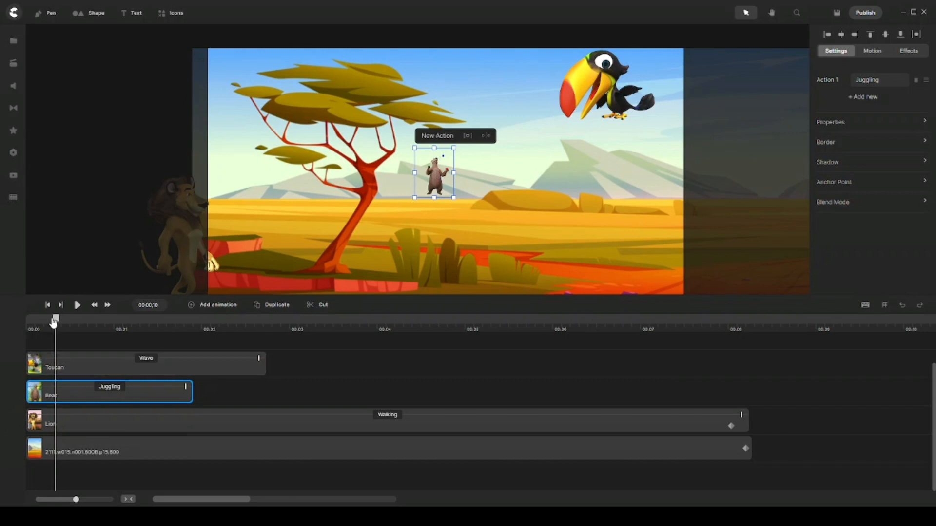
left_click_drag(55, 322, 25, 328)
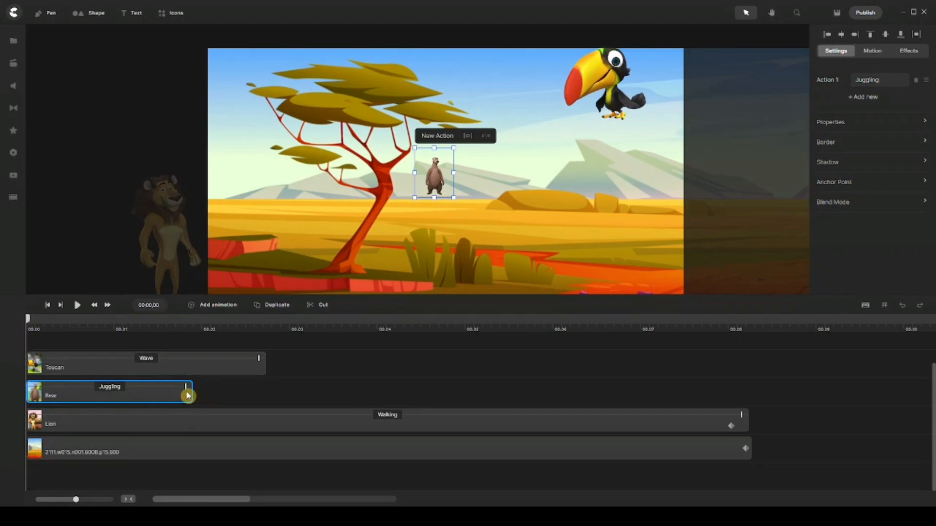
left_click_drag(185, 392, 741, 389)
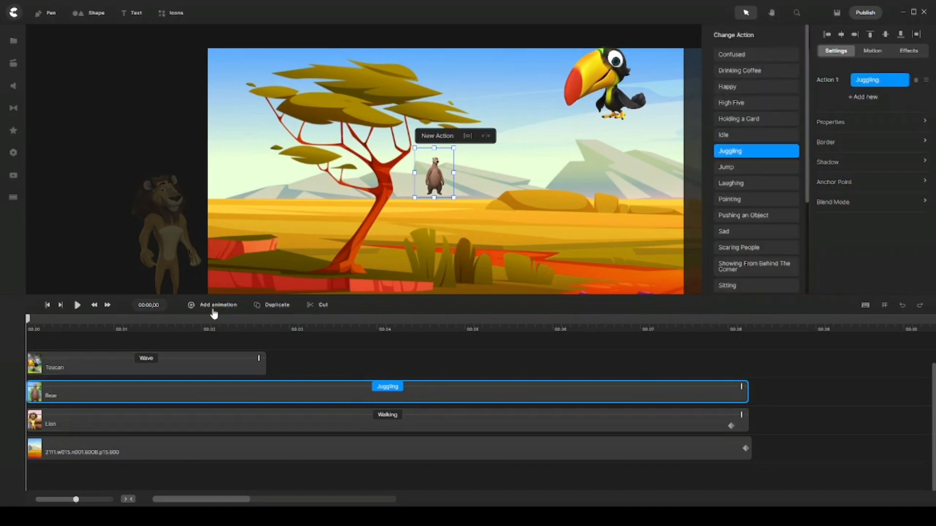
Add a Position animation to the bear at the start of the timeline with Linear easing
left_click(213, 313)
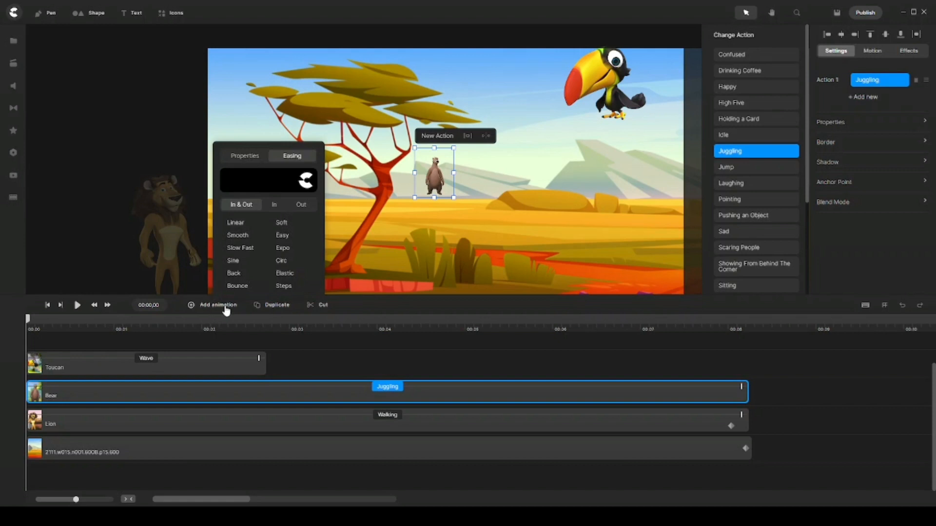
left_click(244, 155)
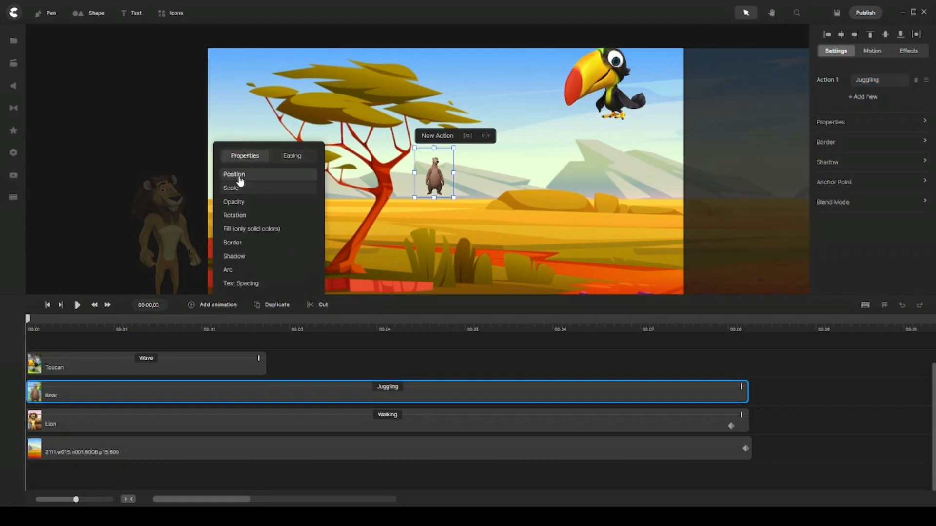
left_click(239, 178)
left_click(298, 160)
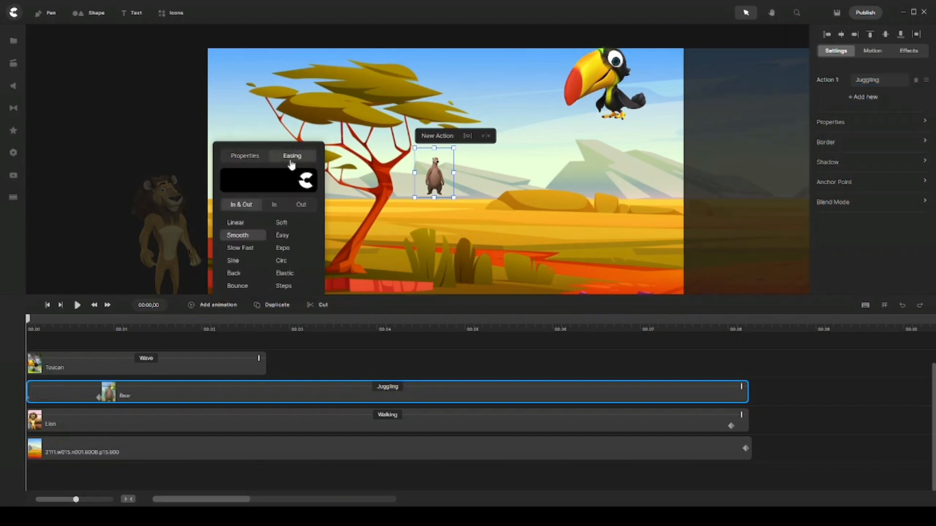
left_click(234, 223)
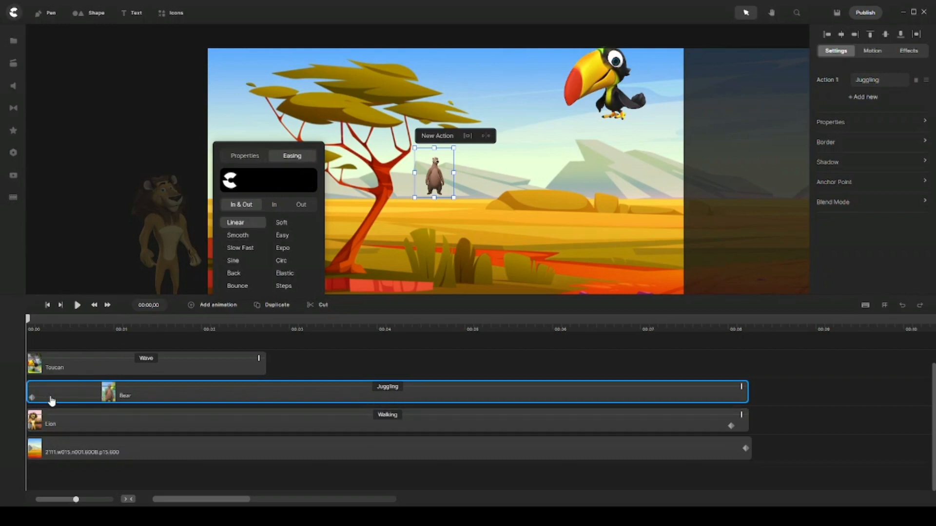
Place the bear on the distant rock mound in its starting position keyframe
left_click(42, 403)
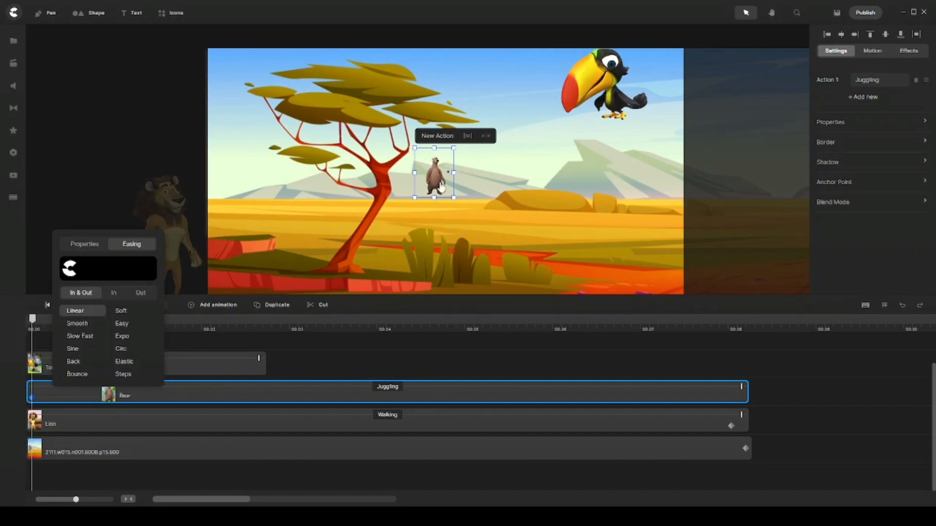
left_click_drag(436, 180, 545, 179)
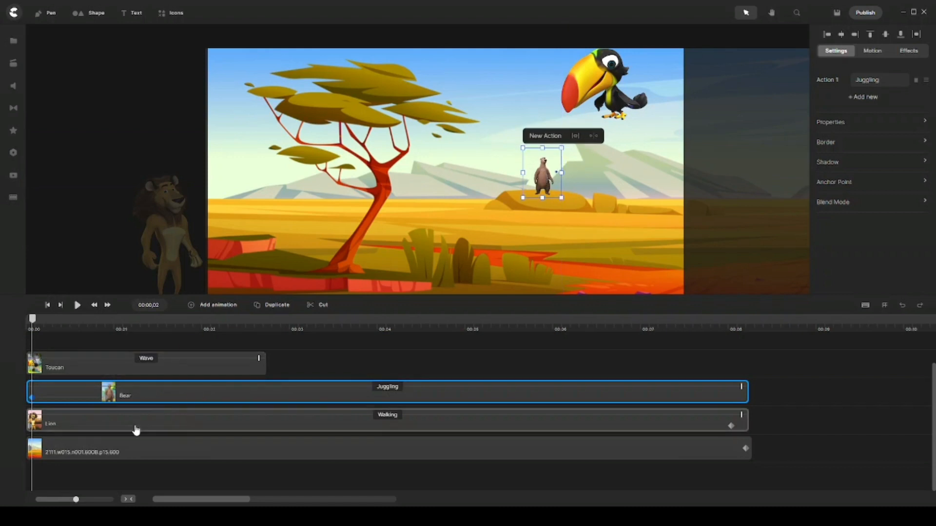
Move the bear horizontally out of the scene past its left edge in the ending position keyframe
left_click(104, 398)
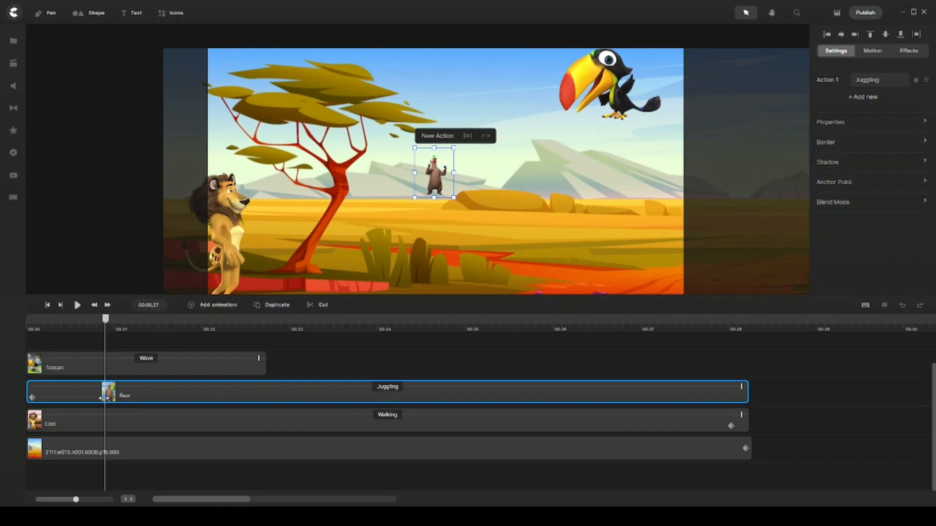
key("shift+Left")
key("shift+Left")
key("shift+Left")
key("shift+Left")
key("shift+Left")
key("shift+Left")
key("shift+Left")
key("shift+Left")
key("shift+Left")
key("shift+Left")
key("shift+Left")
key("shift+Left")
key("shift+Left")
key("shift+Left")
key("shift+Left")
key("shift+Left")
key("shift+Left")
key("shift+Left")
key("shift+Left")
key("shift+Left")
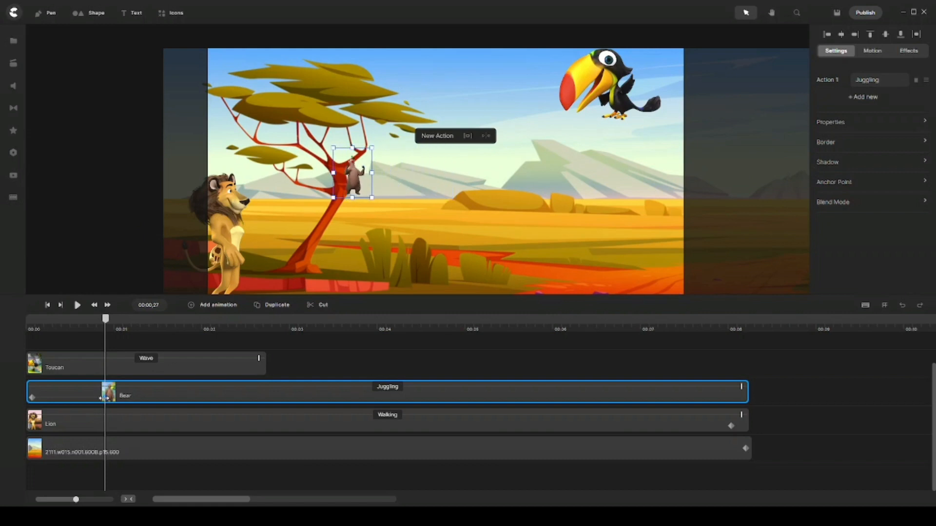
key("shift+Left")
key("shift+Left")
key("shift+Left")
key("shift+Left")
key("shift+Left")
key("shift+Left")
key("shift+Left")
key("shift+Left")
key("shift+Left")
key("shift+Left")
key("shift+Left")
key("shift+Left")
key("shift+Left")
key("shift+Left")
key("shift+Left")
key("shift+Left")
key("shift+Left")
key("shift+Left")
key("shift+Left")
key("shift+Left")
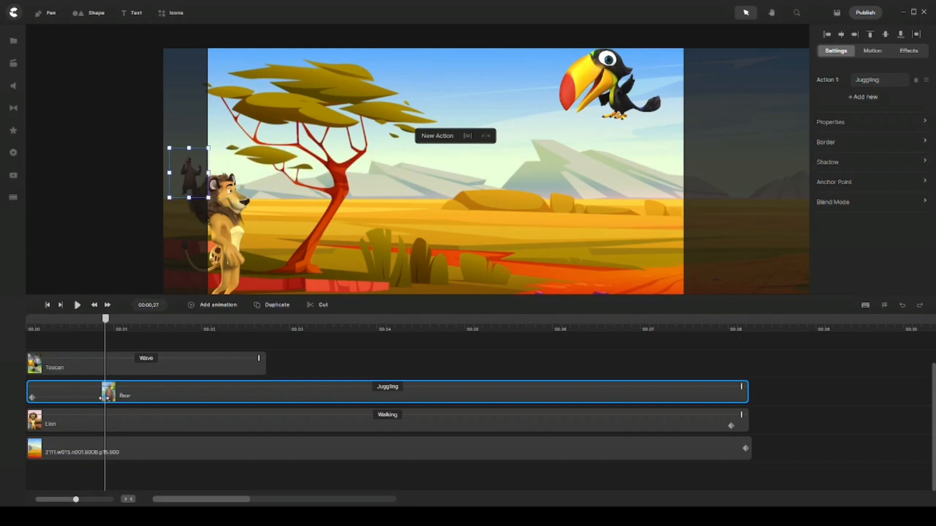
key("shift+Left")
key("shift+Left")
key("shift+Left")
key("shift+Left")
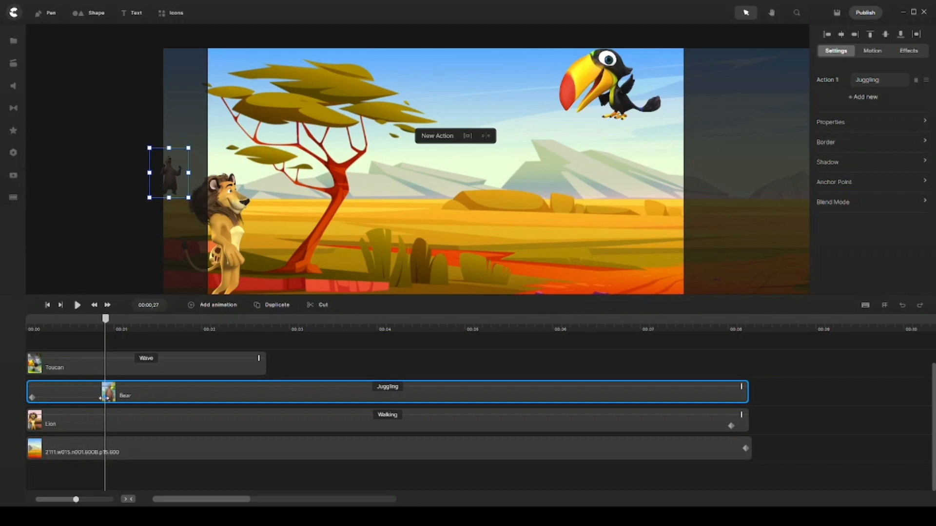
key("shift+Left")
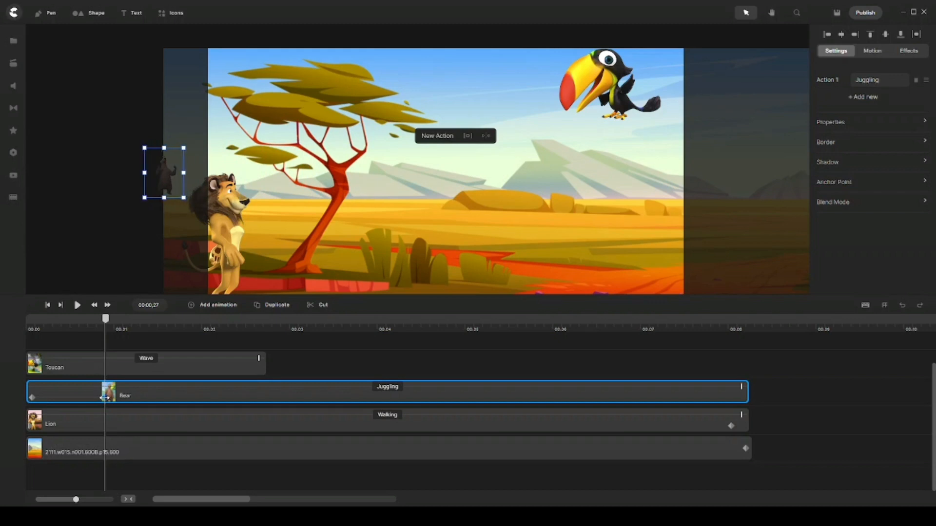
left_click(177, 385)
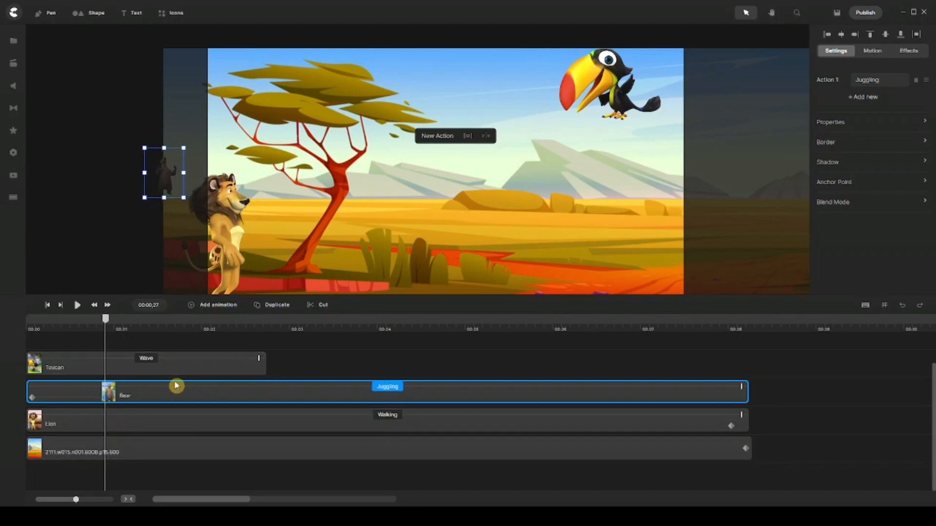
left_click(200, 364)
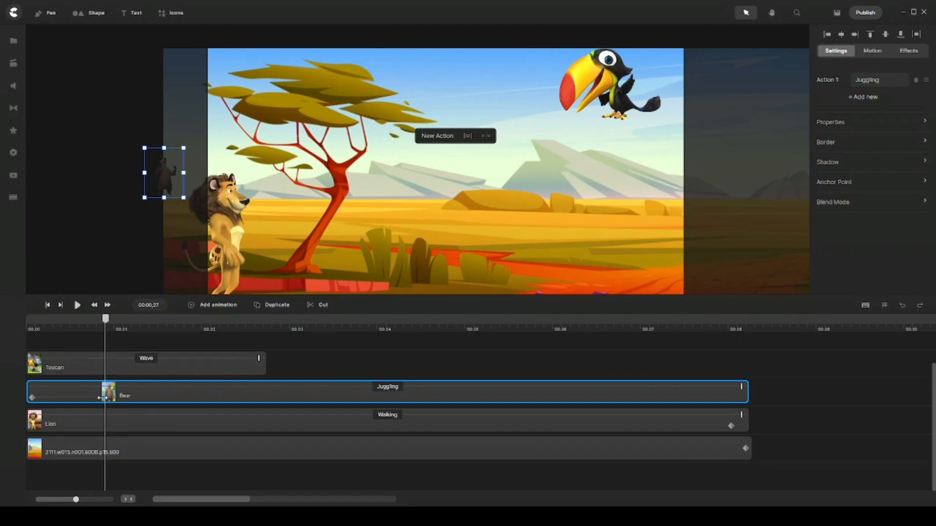
Move the bear's ending keyframe to 00:07,28 and align the bear with its rock mound outside the scene
left_click_drag(102, 398, 721, 399)
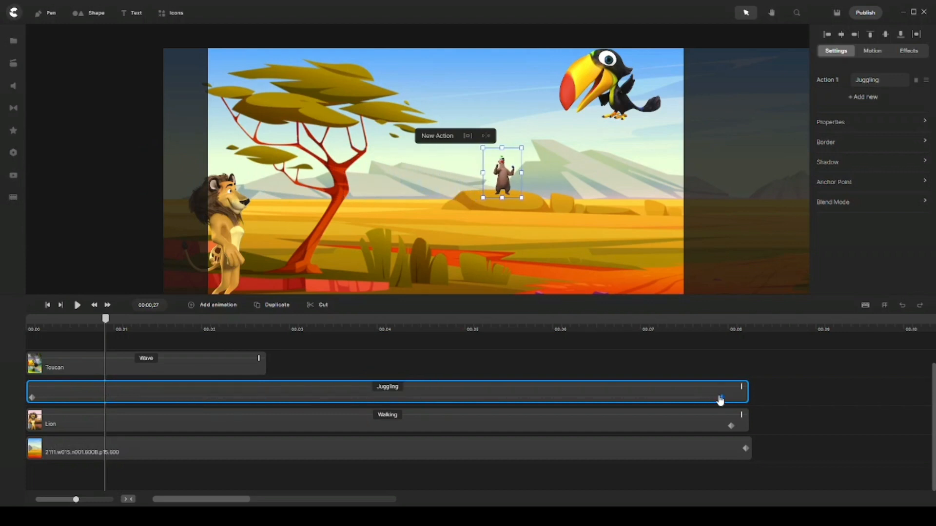
left_click(721, 399)
left_click(723, 398)
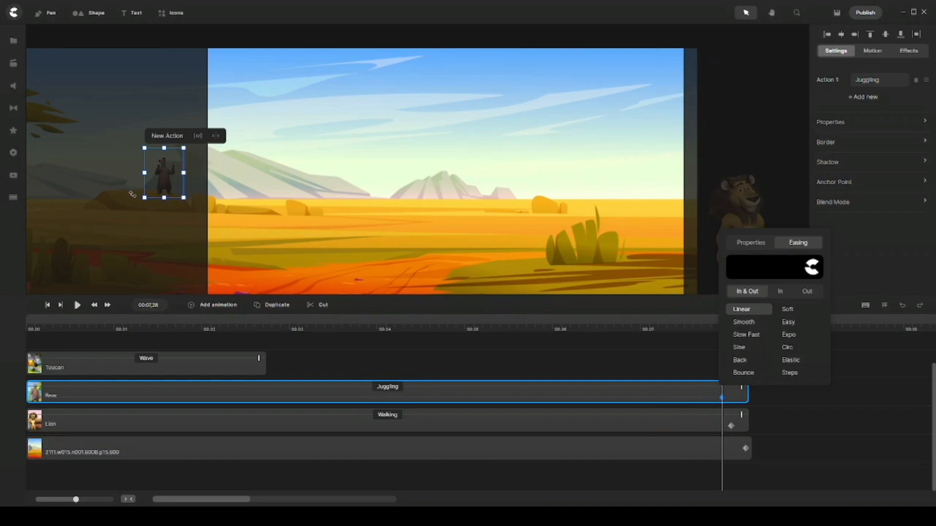
left_click(164, 173)
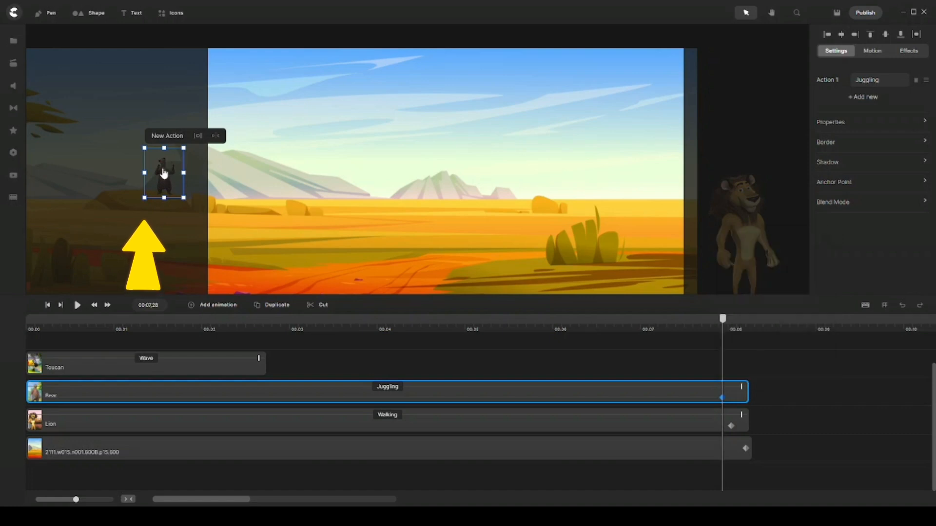
left_click_drag(164, 173, 142, 169)
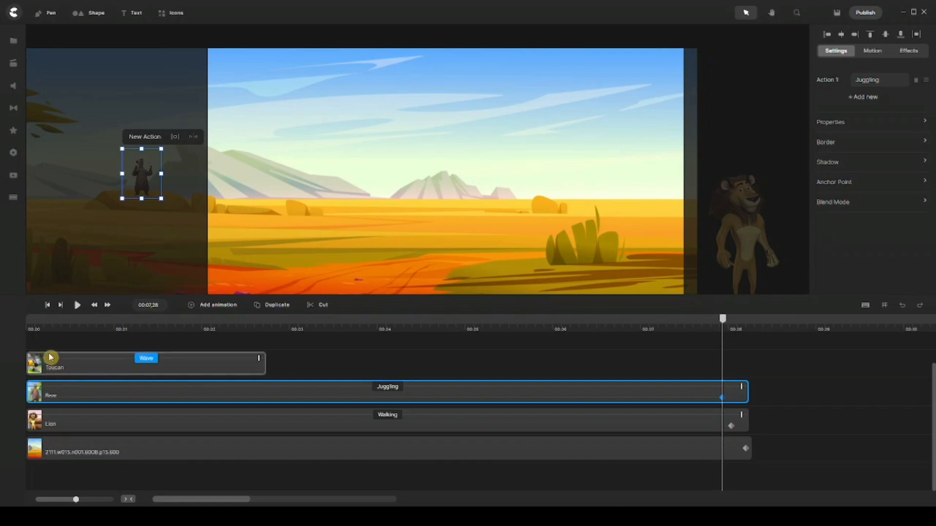
Preview the animation from the start to check that the bear moves with the background, and return to the beginning
left_click(47, 305)
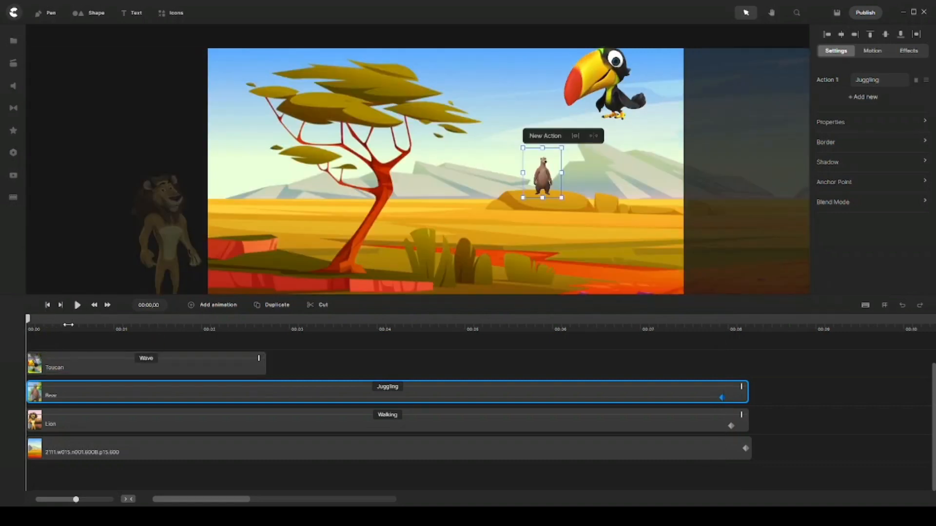
left_click(78, 307)
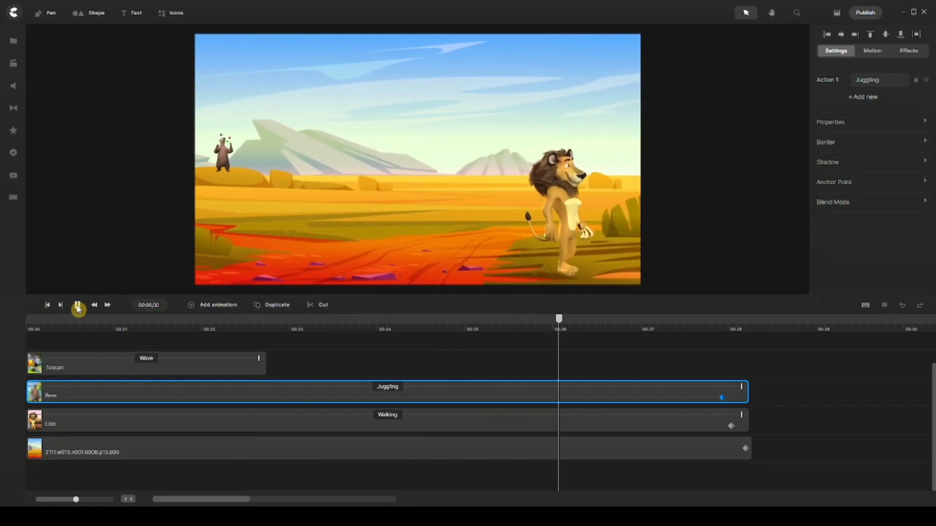
left_click(78, 305)
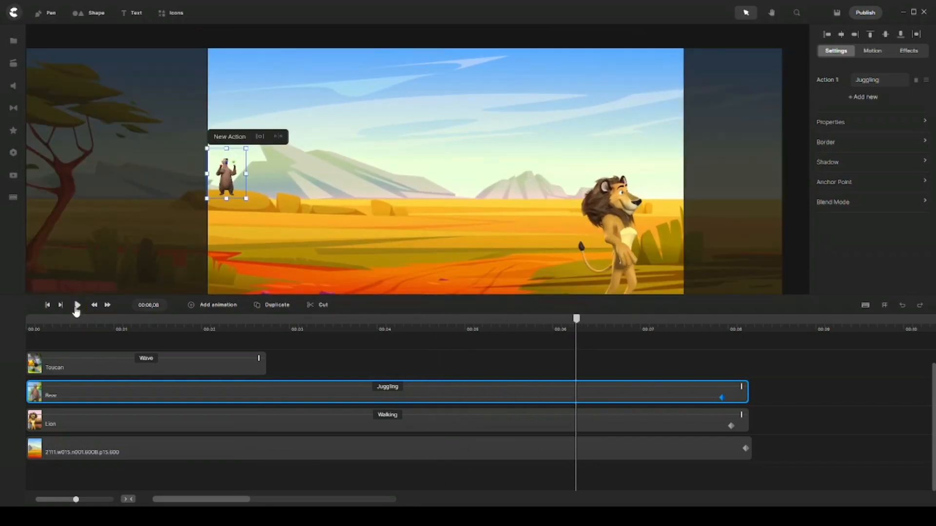
left_click(47, 306)
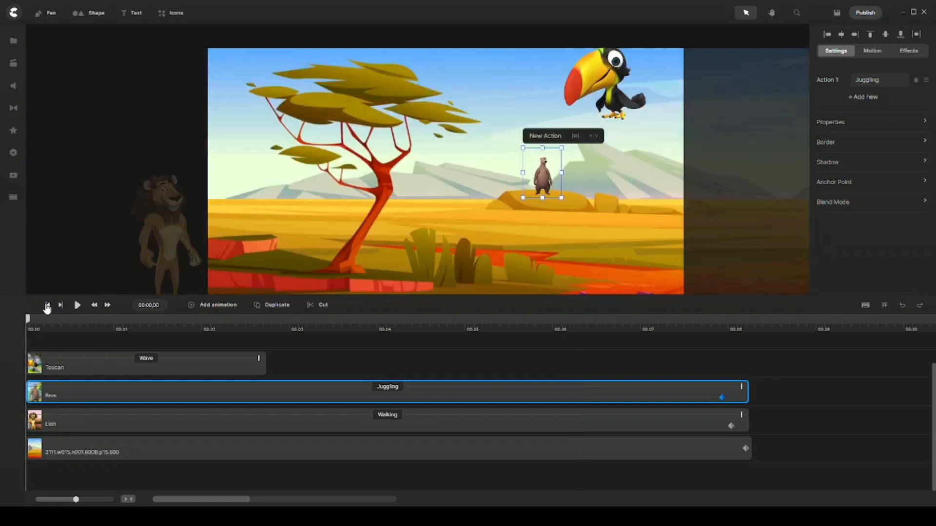
Shrink the toucan to a small distant size and place it in the sky just outside the scene's right edge
left_click(316, 363)
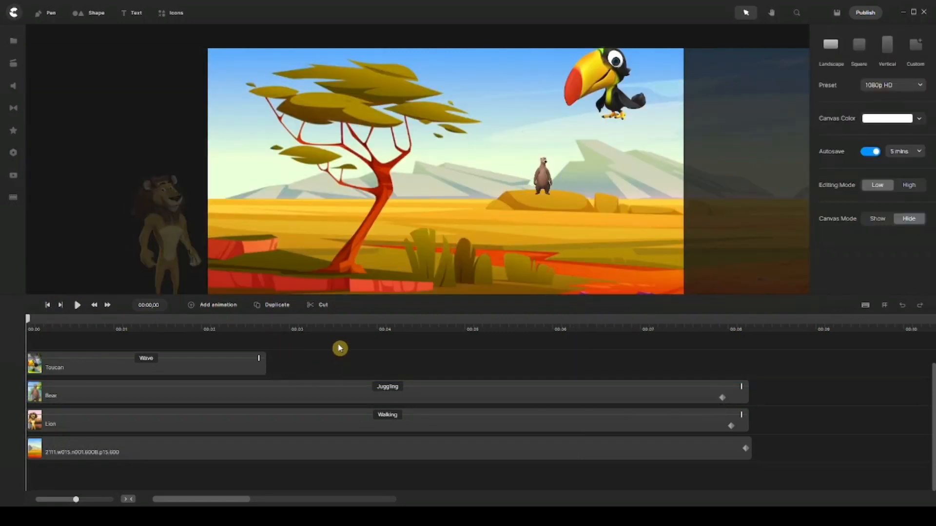
left_click(599, 86)
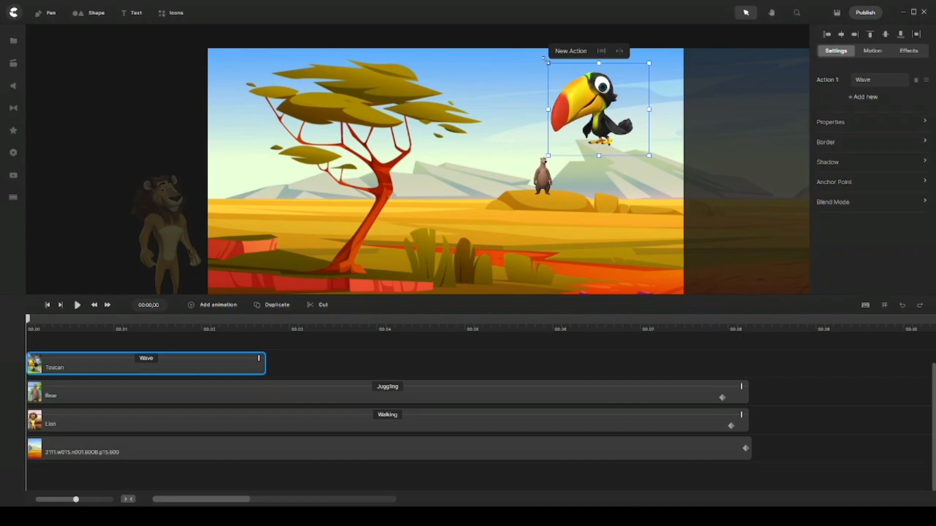
left_click_drag(551, 63, 715, 94)
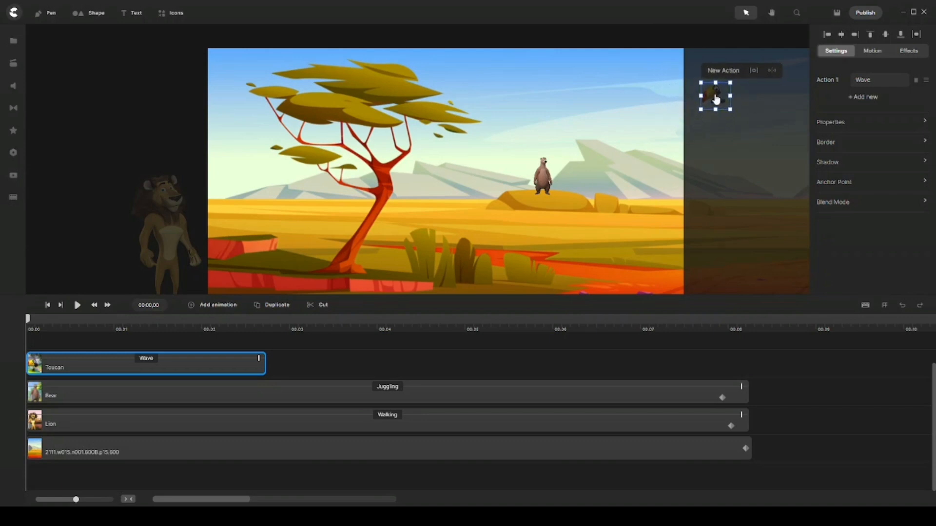
Change the toucan's action from Wave to Flying
left_click(865, 79)
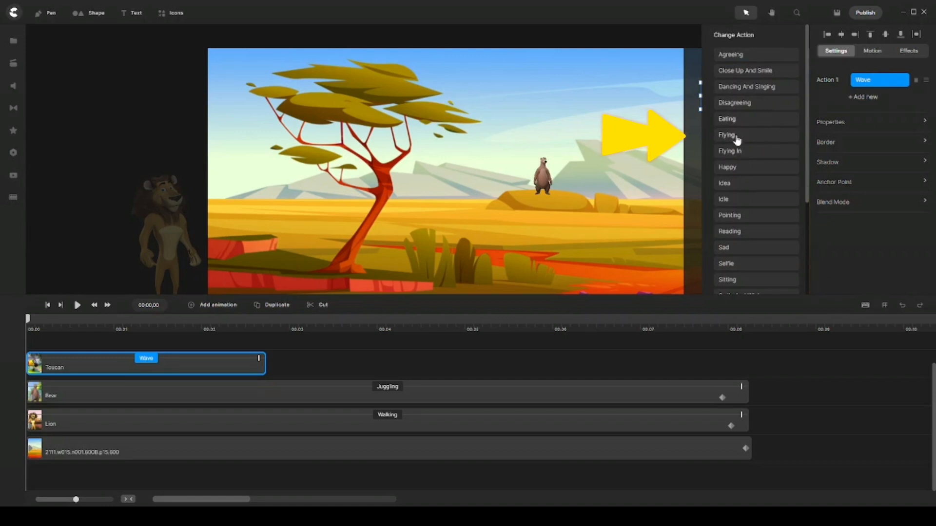
left_click(736, 138)
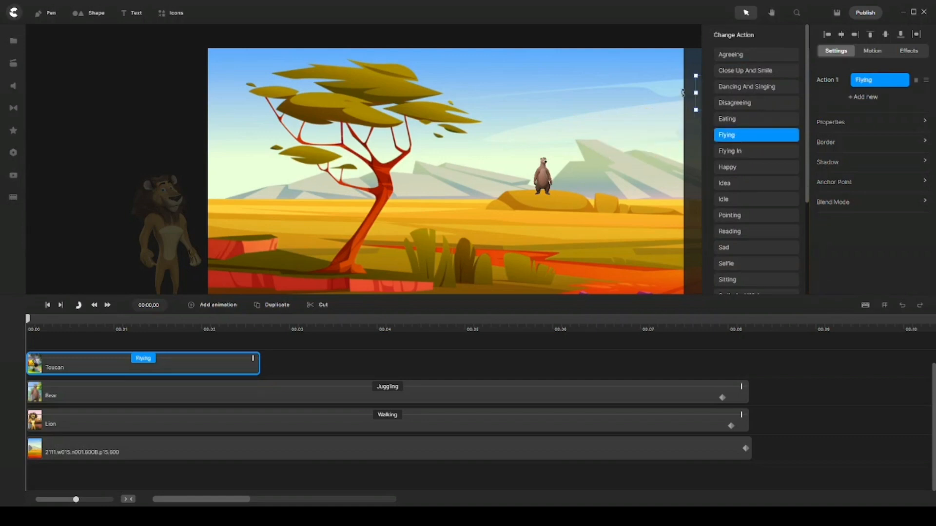
left_click(761, 394)
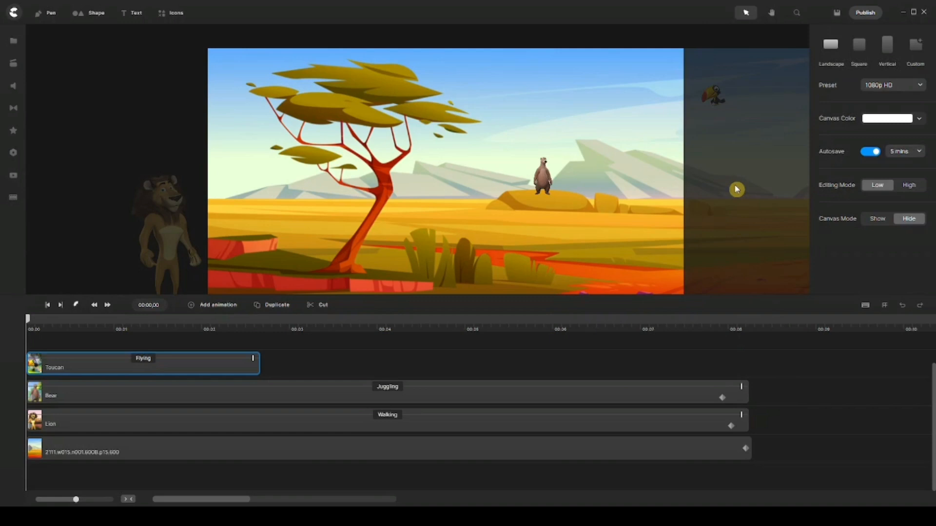
Extend the toucan's Flying action to the end of the bear's and lion's clips
left_click(712, 99)
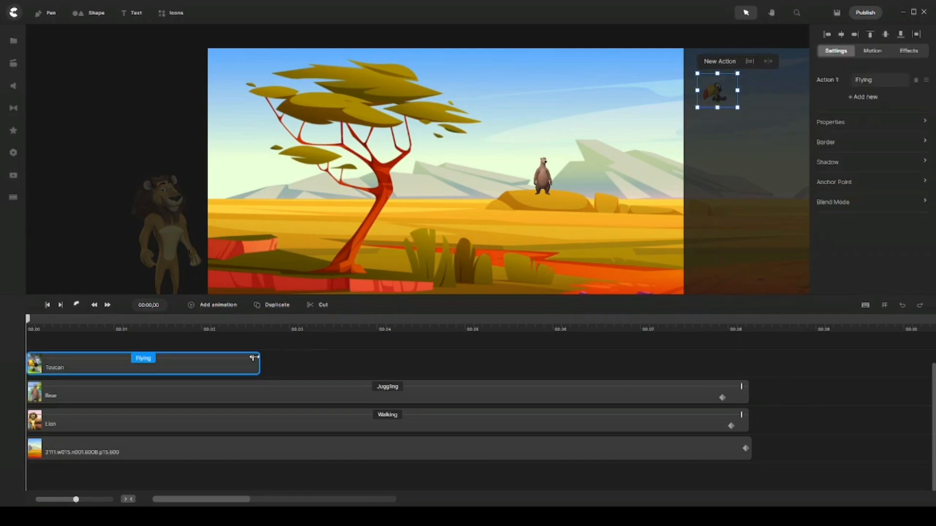
left_click_drag(254, 358, 739, 360)
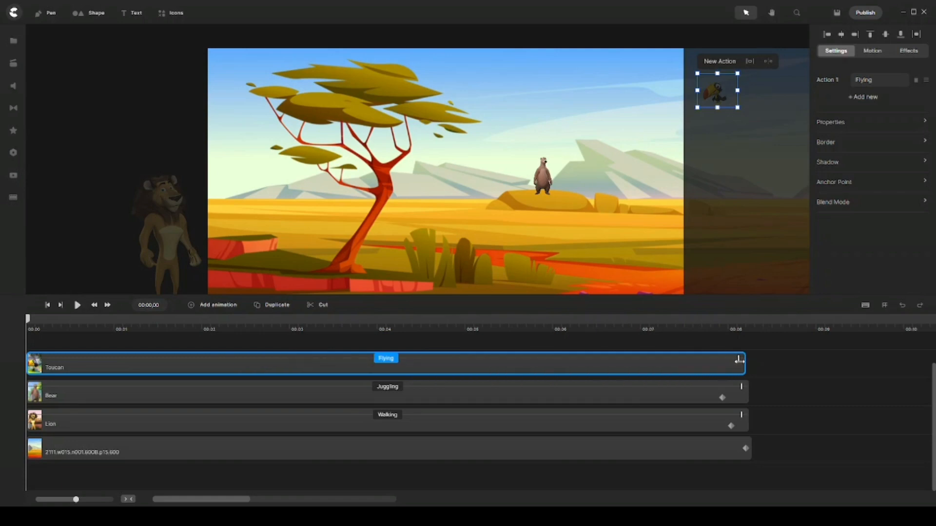
left_click_drag(740, 361, 742, 361)
left_click(741, 360)
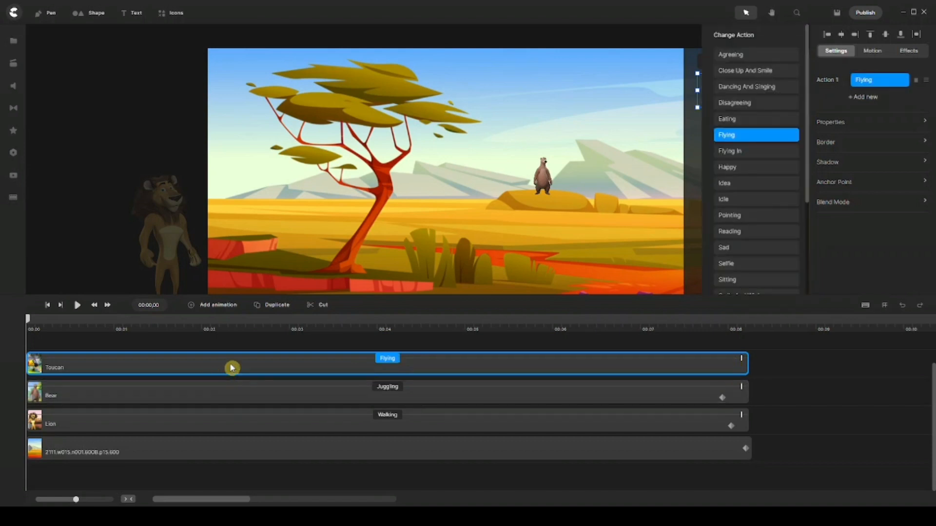
Add a Position animation to the toucan at the start of the timeline with Linear easing
left_click(216, 307)
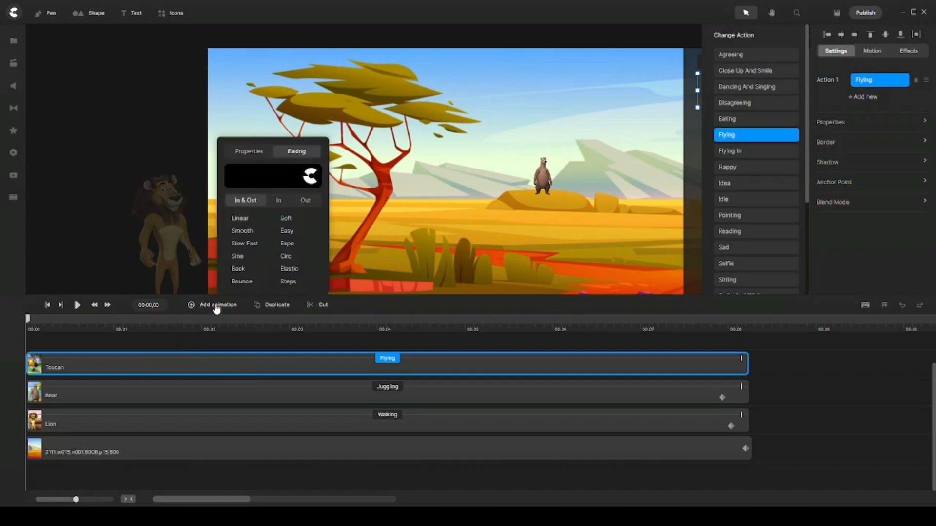
left_click(254, 153)
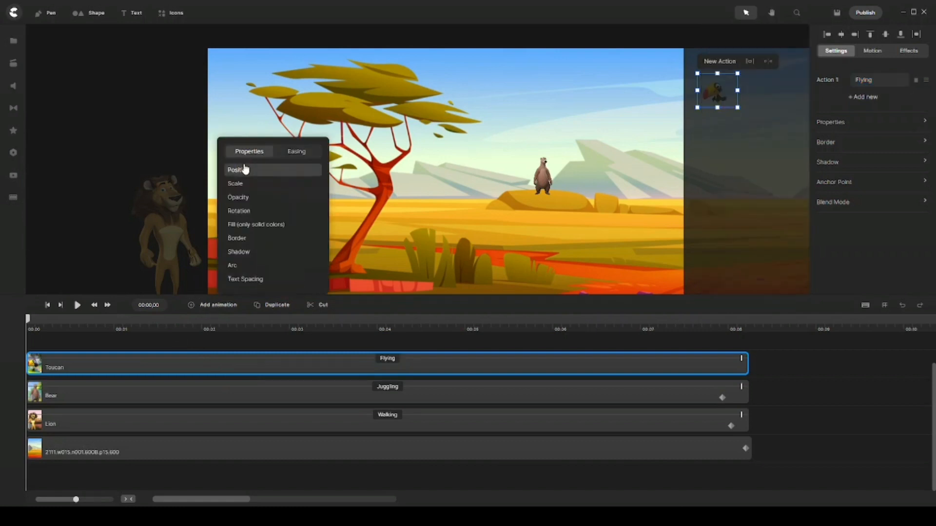
left_click(296, 152)
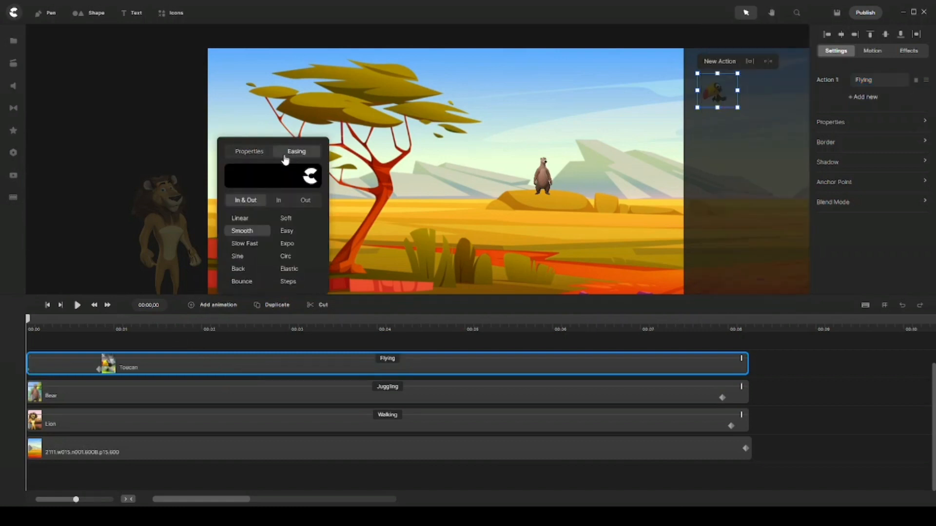
left_click(245, 222)
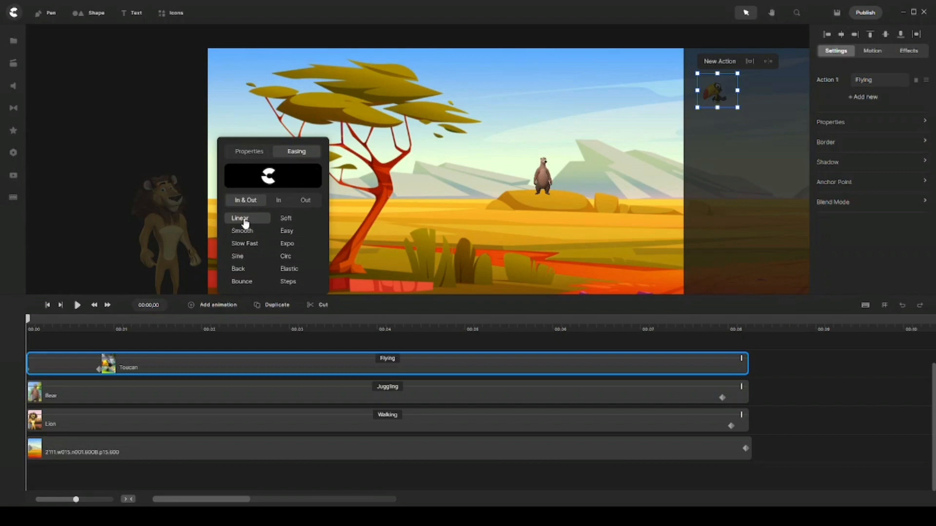
Keep the toucan's starting keyframe beyond the scene's right edge and place its ending keyframe position beyond the left edge
left_click(55, 374)
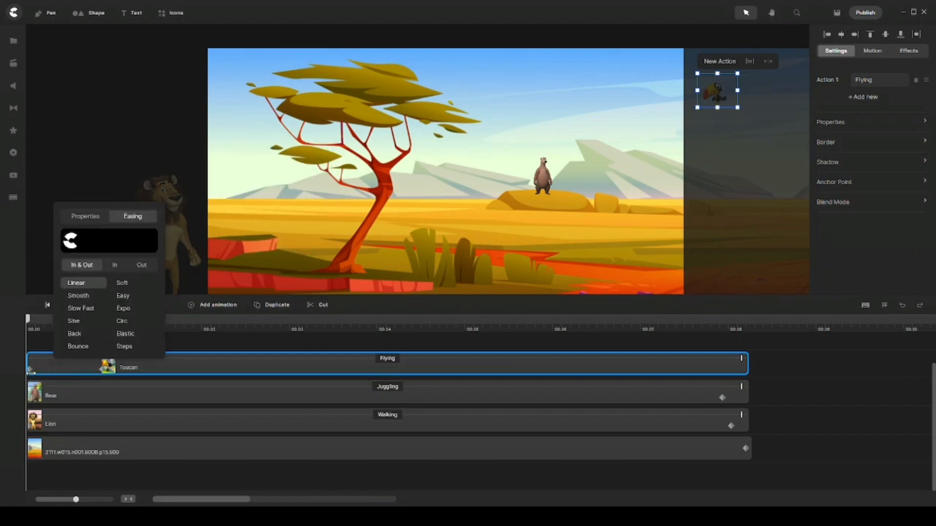
left_click(31, 372)
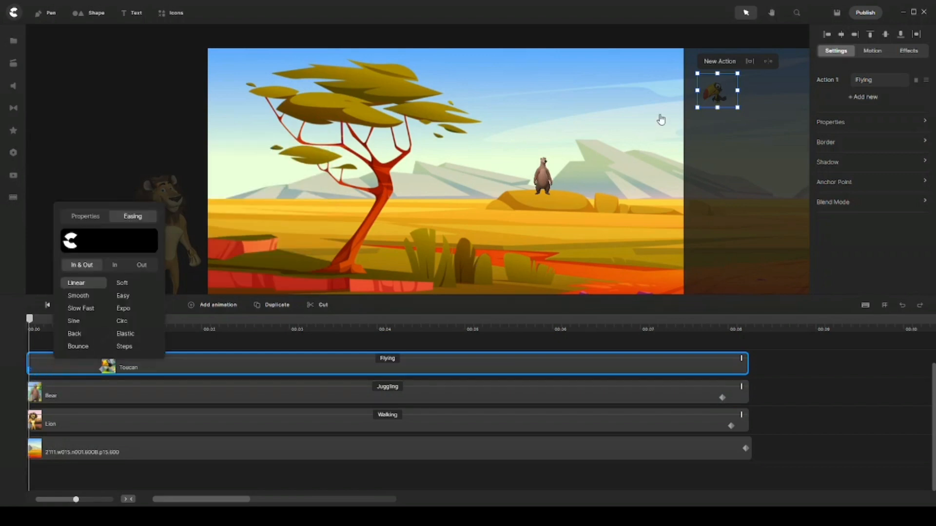
left_click(719, 97)
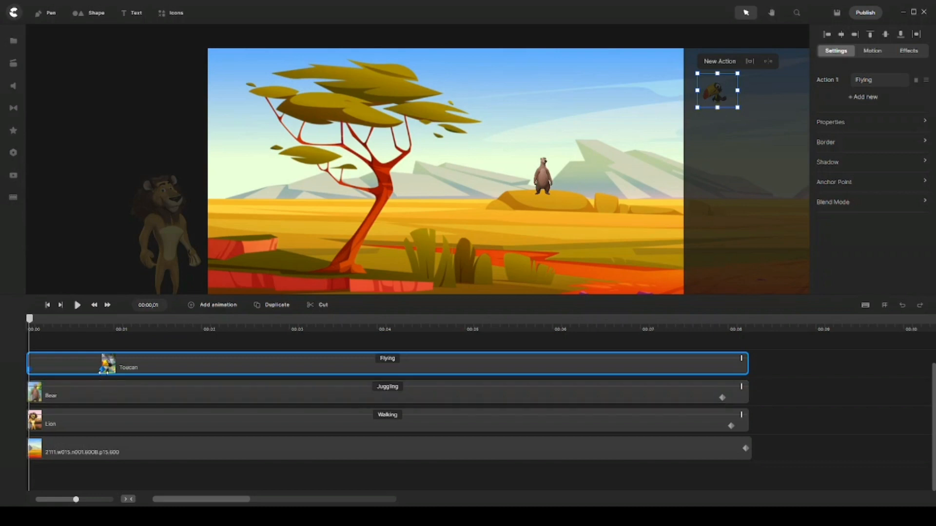
left_click(103, 372)
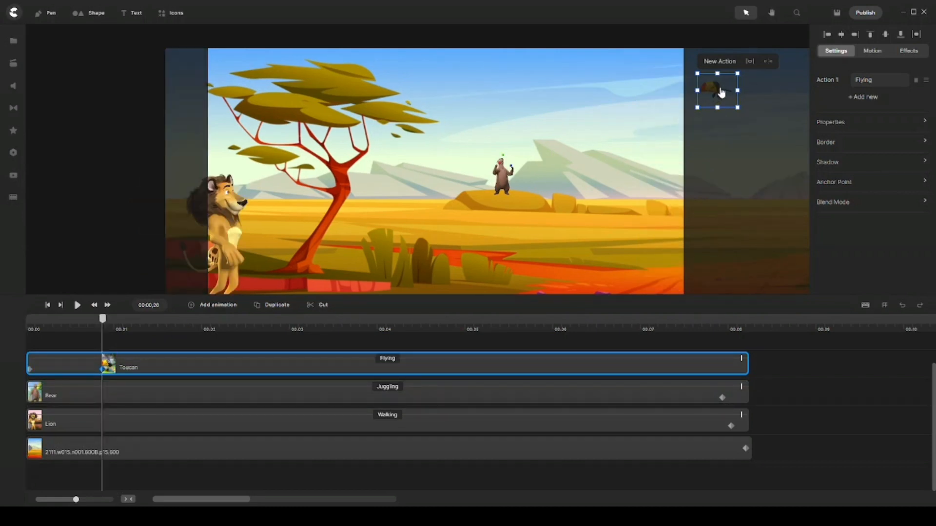
left_click_drag(721, 93, 167, 79)
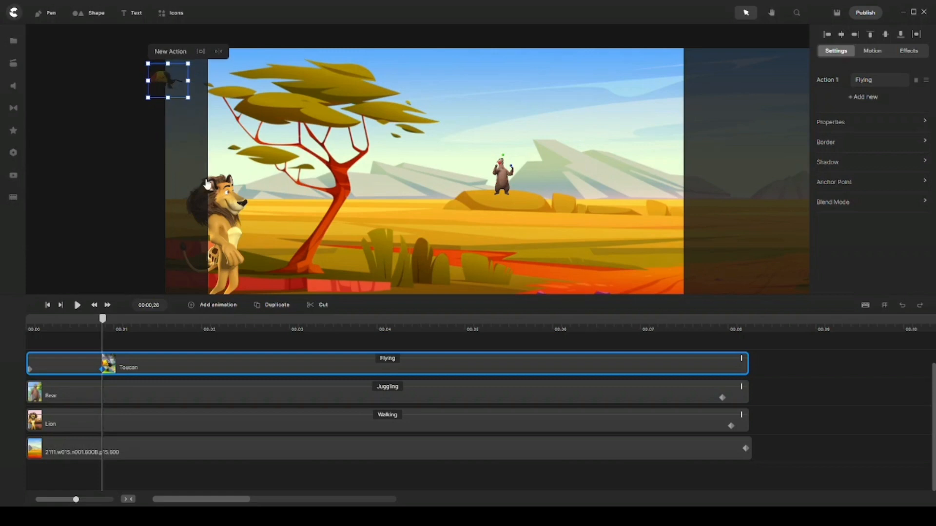
Move the toucan's ending position keyframe to the 6-second mark so its flight is slower
left_click_drag(103, 369, 563, 372)
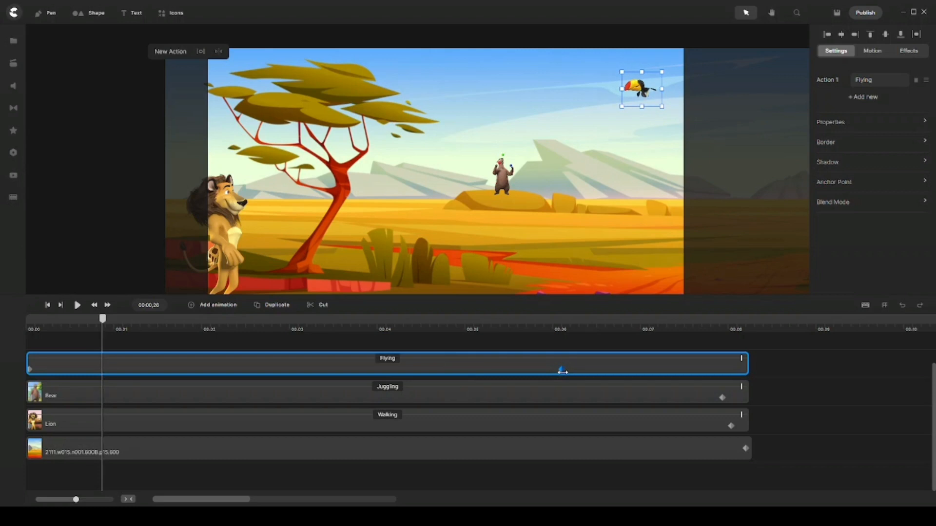
left_click(563, 371)
left_click(558, 378)
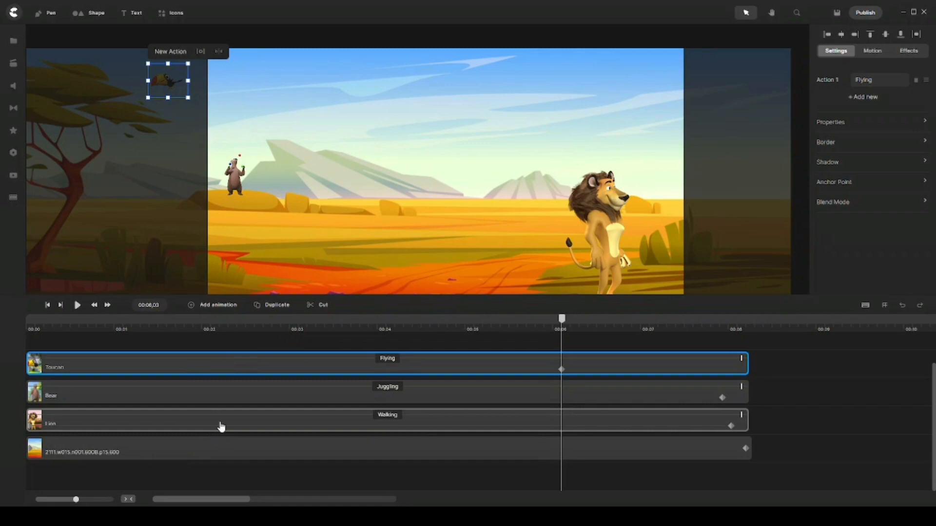
Move the lion's clip to the track above the toucan so the lion is in front
left_click_drag(337, 293, 338, 225)
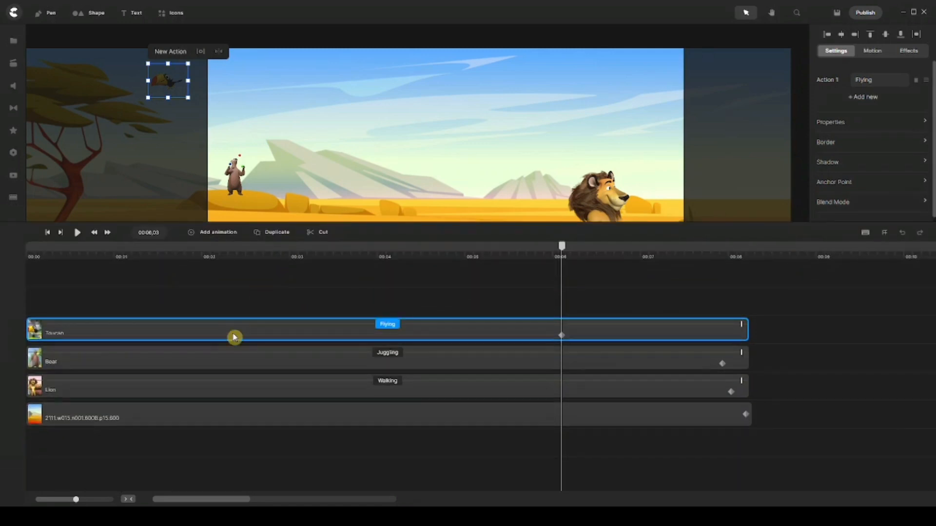
left_click(263, 396)
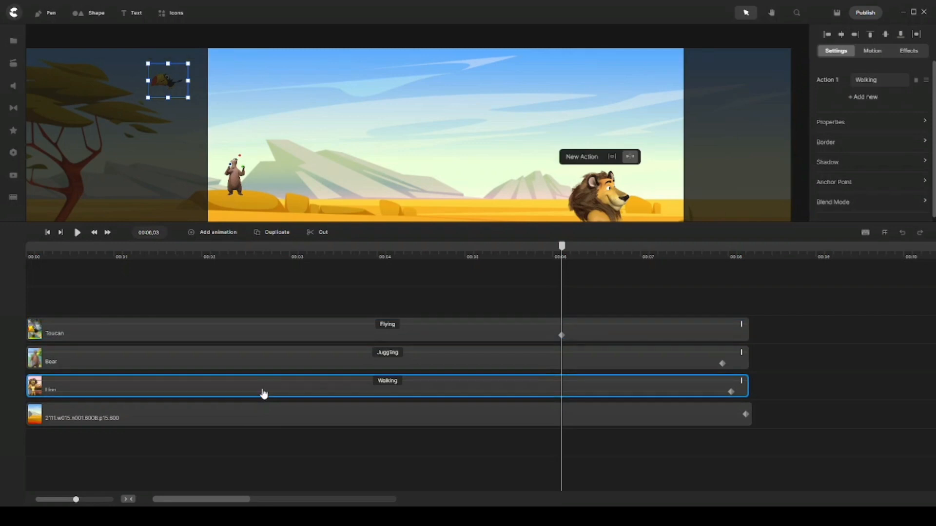
left_click(263, 336)
left_click(263, 380)
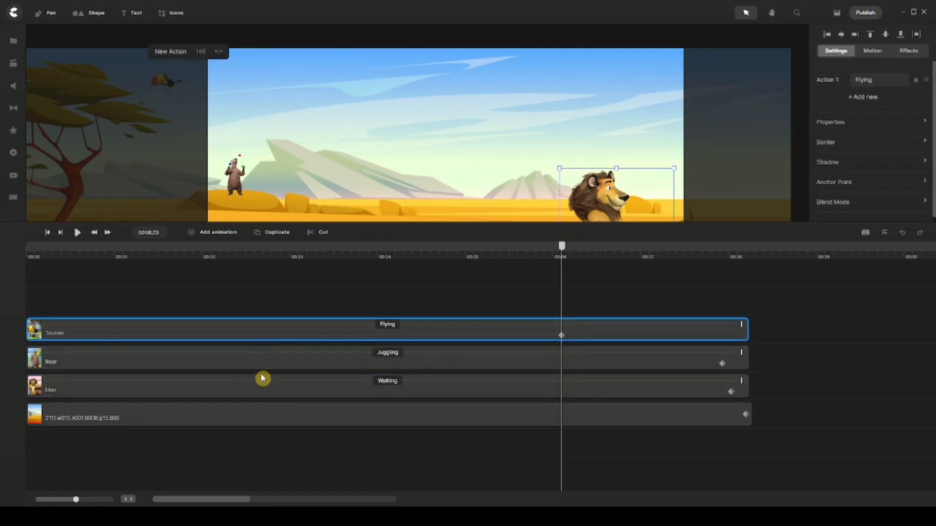
left_click_drag(262, 380, 262, 304)
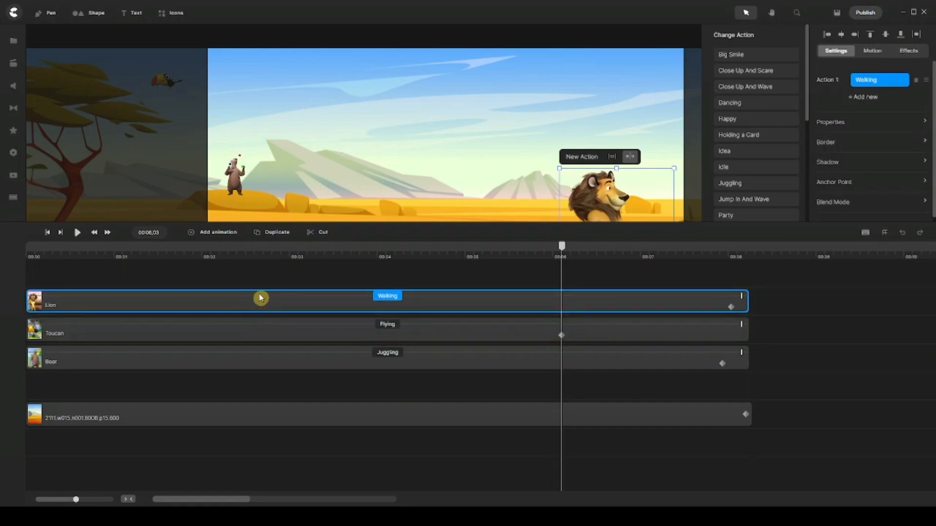
Remove the excess tracks, including the empty one between the bear and the background
left_click(529, 390)
right_click(528, 390)
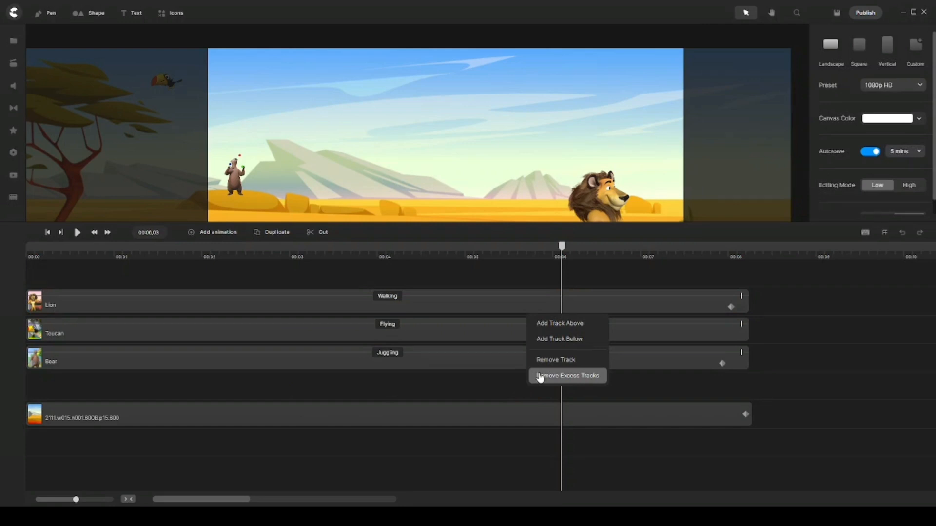
left_click(539, 376)
left_click_drag(390, 220, 396, 326)
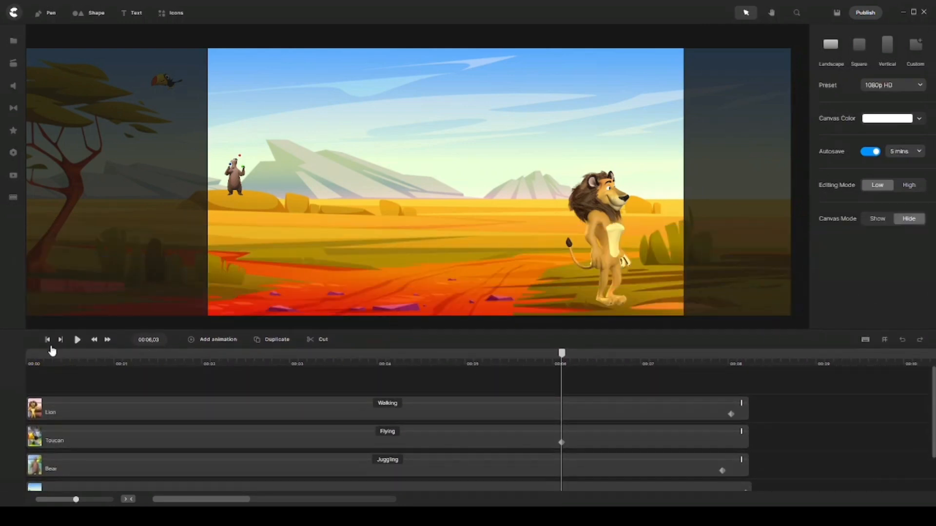
Preview the savanna animation from the beginning and stop it near the end
left_click(48, 341)
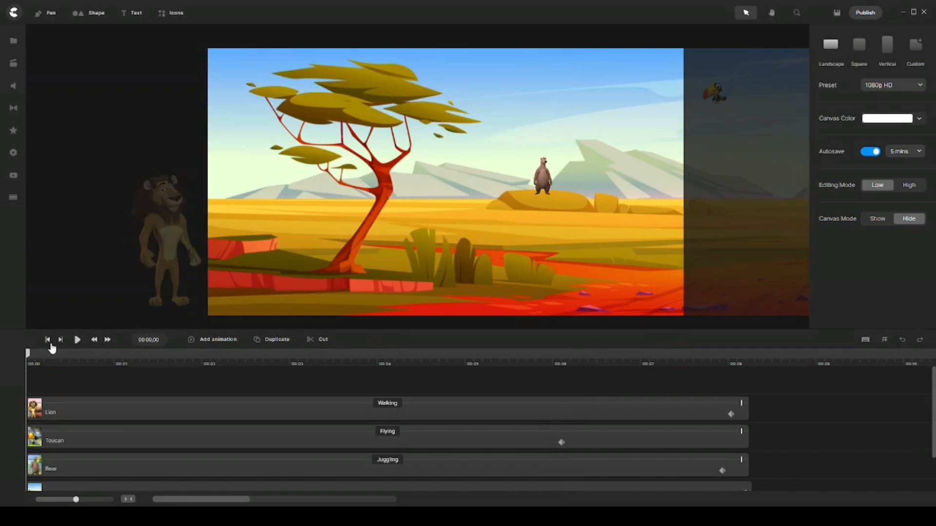
left_click(77, 340)
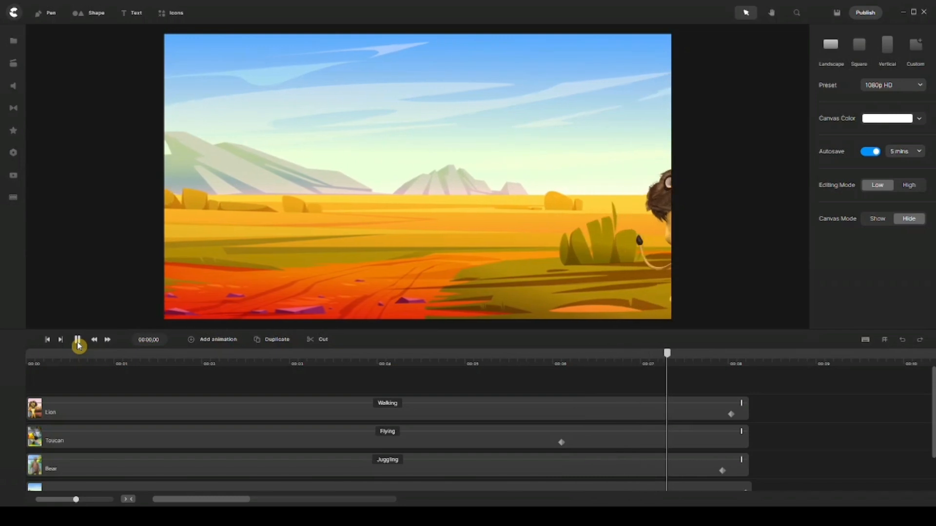
left_click(78, 345)
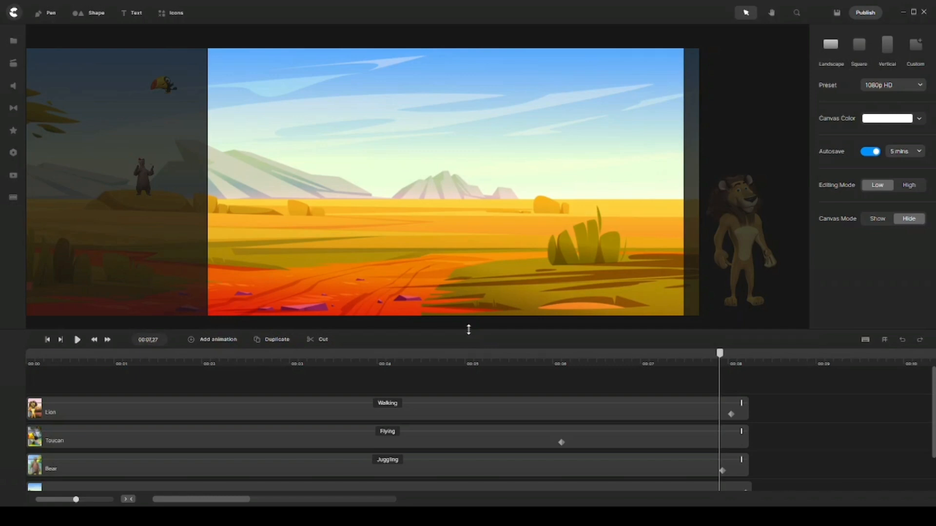
Delete the lion, toucan, bear and background clips from the timeline to clear the scene
left_click_drag(469, 330, 473, 189)
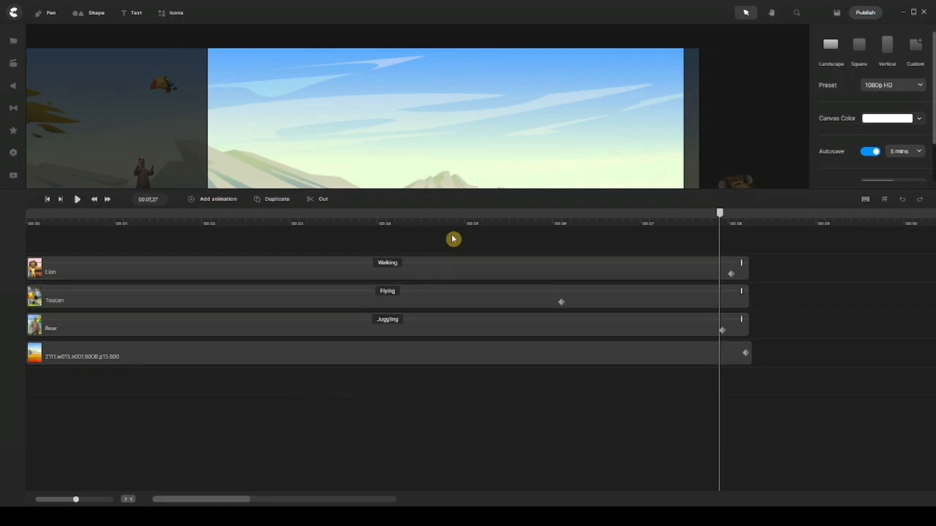
left_click_drag(278, 398, 406, 296)
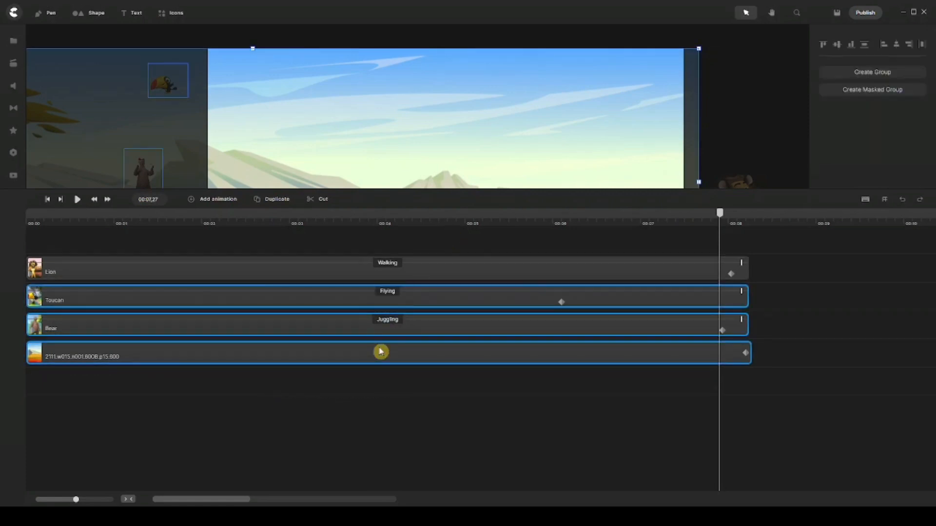
left_click(349, 394)
left_click_drag(350, 394, 474, 254)
key("Delete")
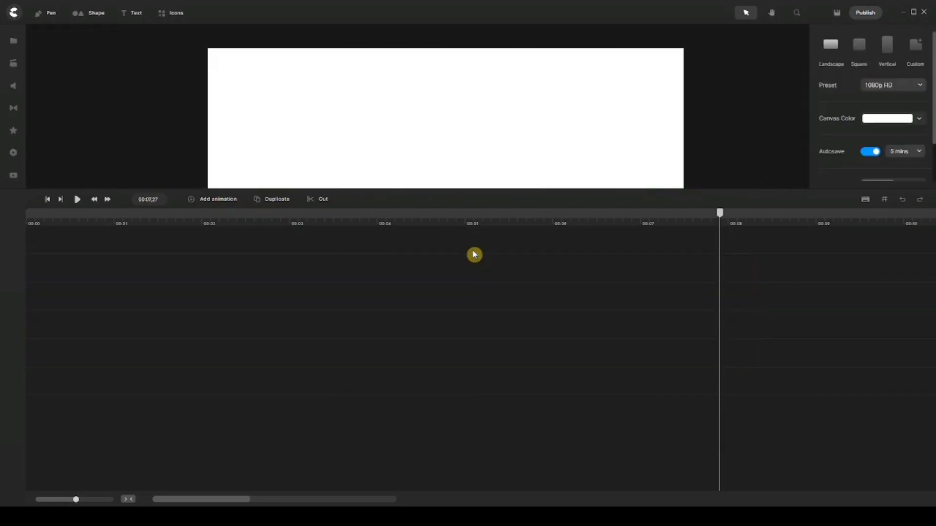
Add the snowy village landscape from the project media to the empty scene at the start of the timeline
left_click(47, 200)
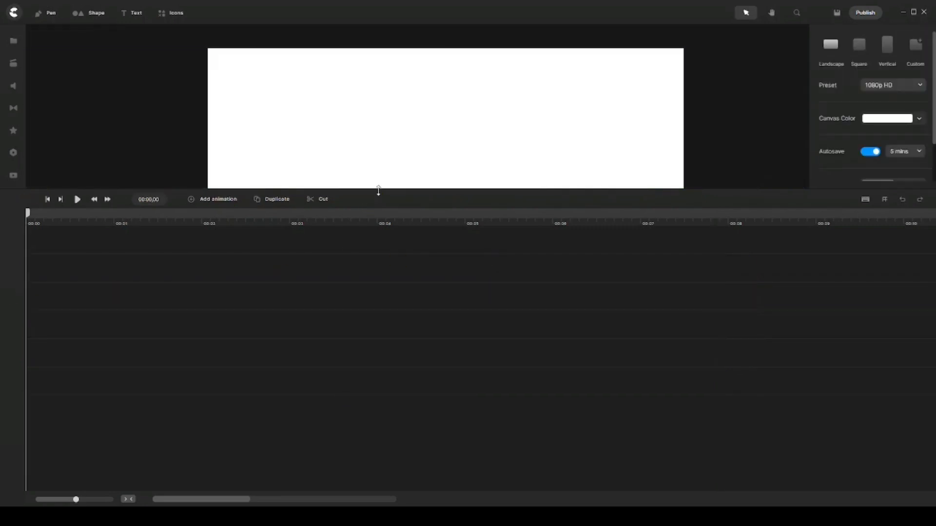
left_click_drag(379, 191, 378, 336)
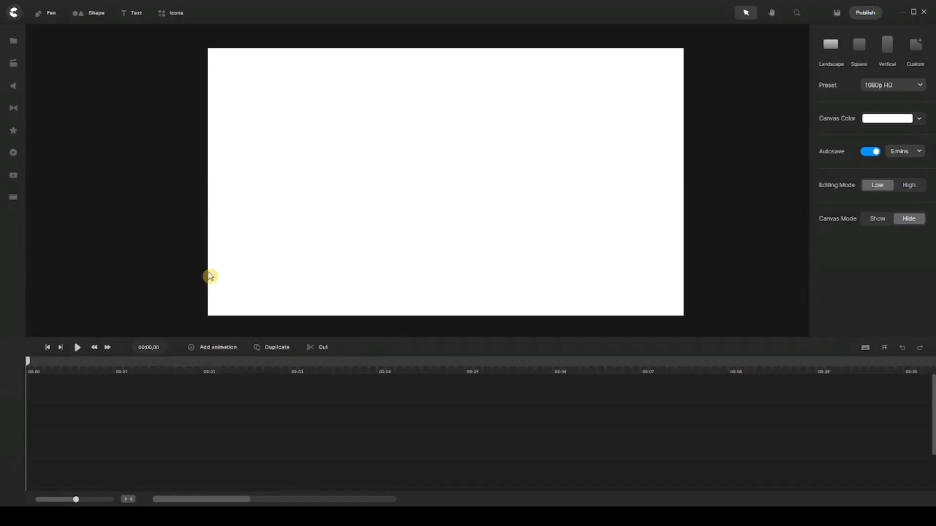
left_click(14, 40)
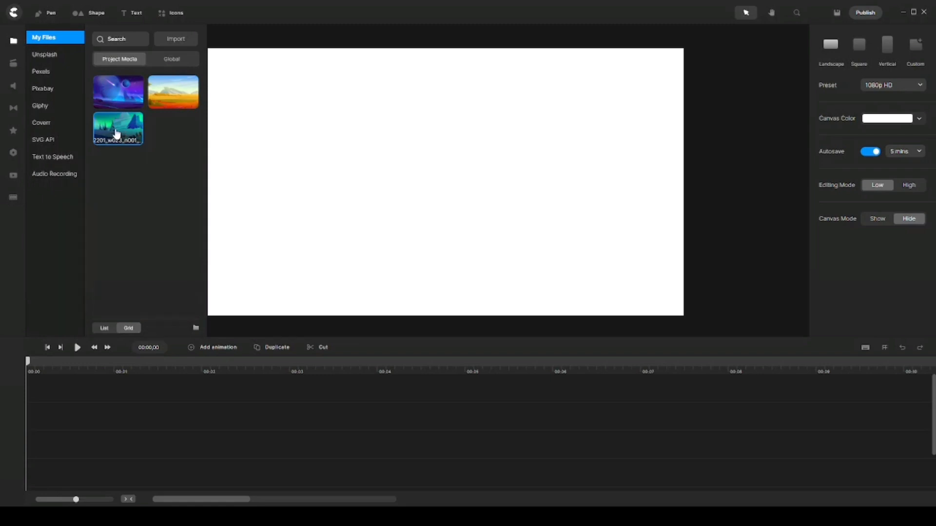
left_click_drag(117, 134, 365, 174)
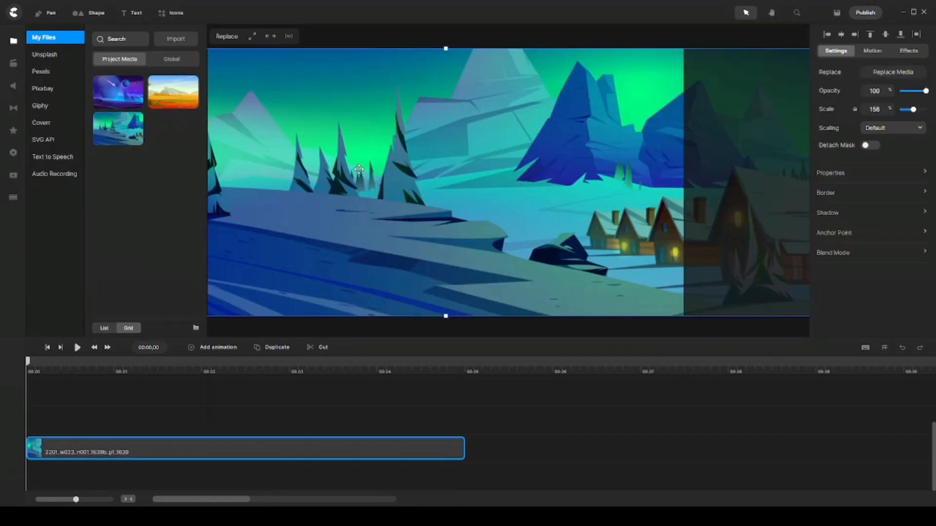
left_click(15, 41)
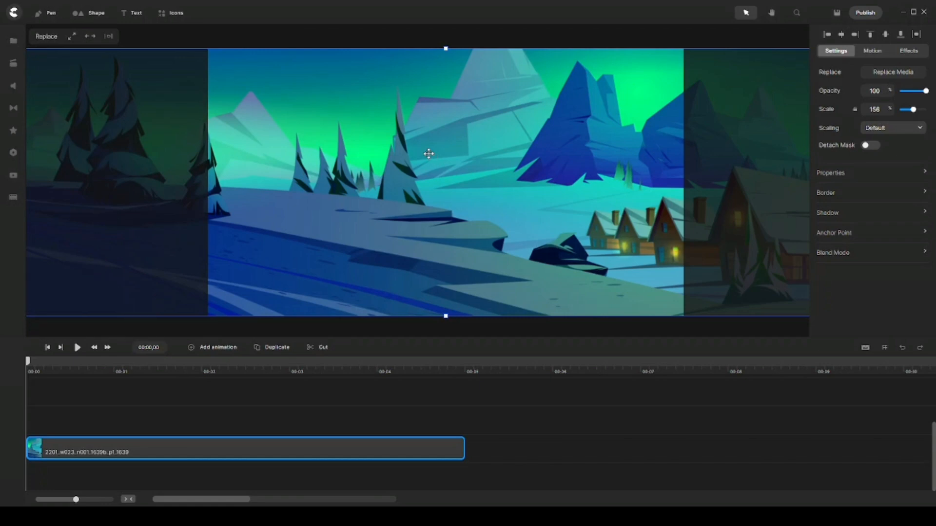
Fit the snowy landscape to the full width of the canvas at 83% scale
scroll(428, 154, "down", 5)
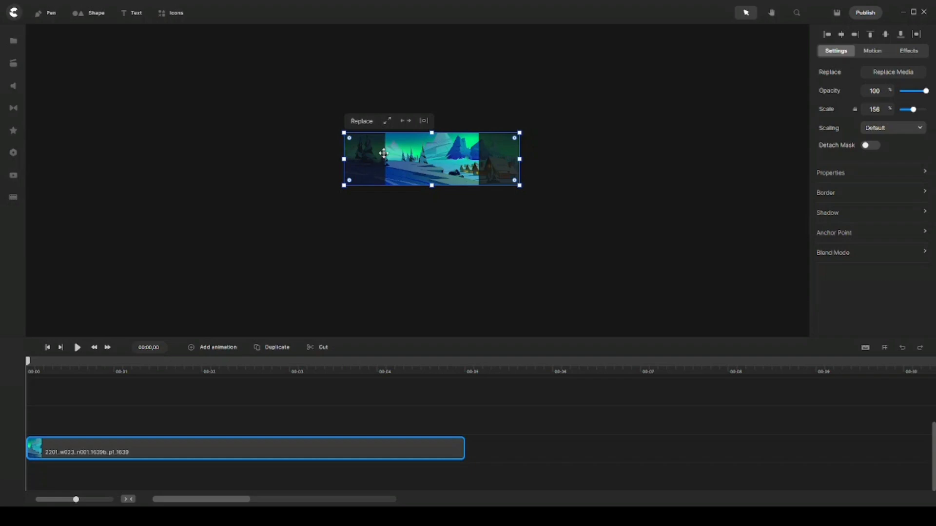
left_click(407, 123)
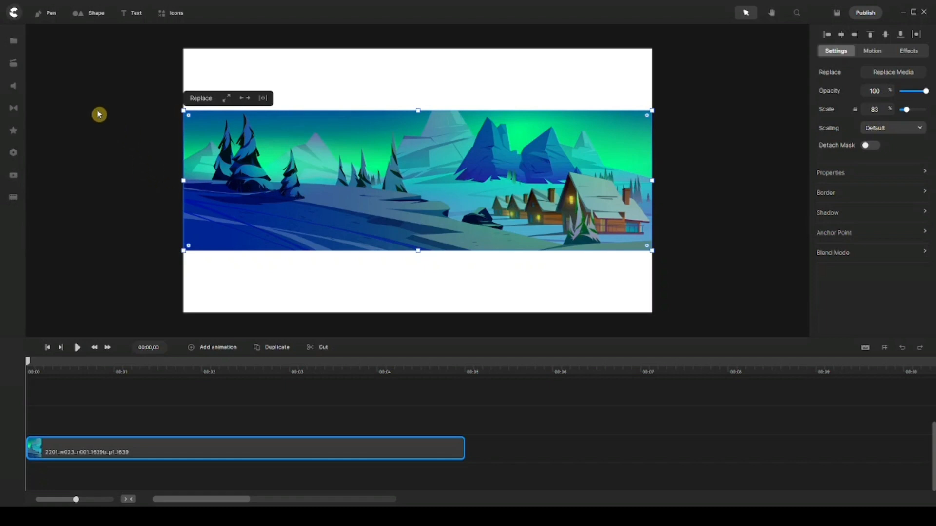
left_click(31, 164)
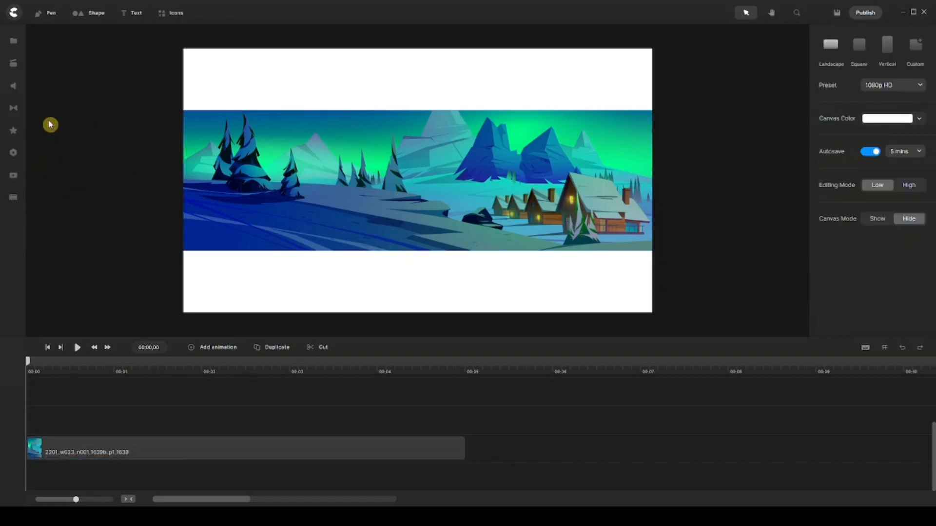
Search the 3D characters for "joe" and add the Joe character to the scene
left_click(13, 63)
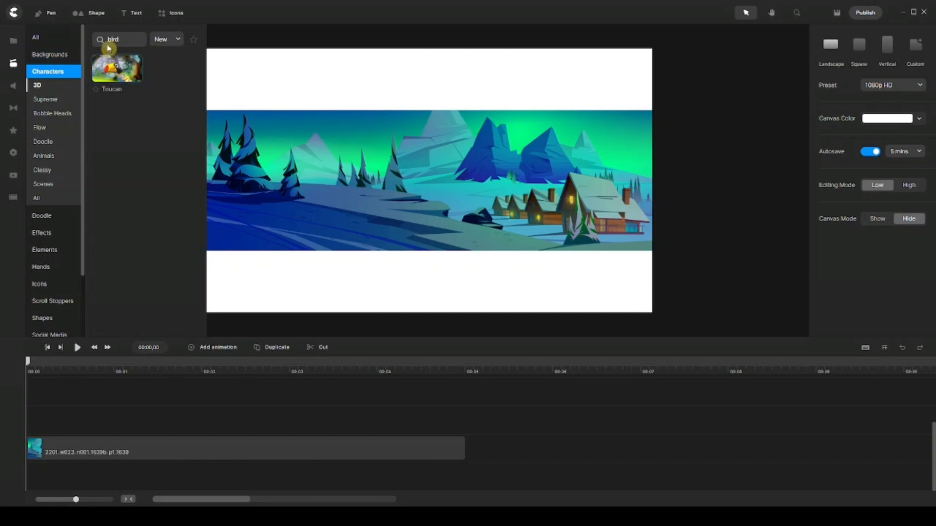
double_click(132, 36)
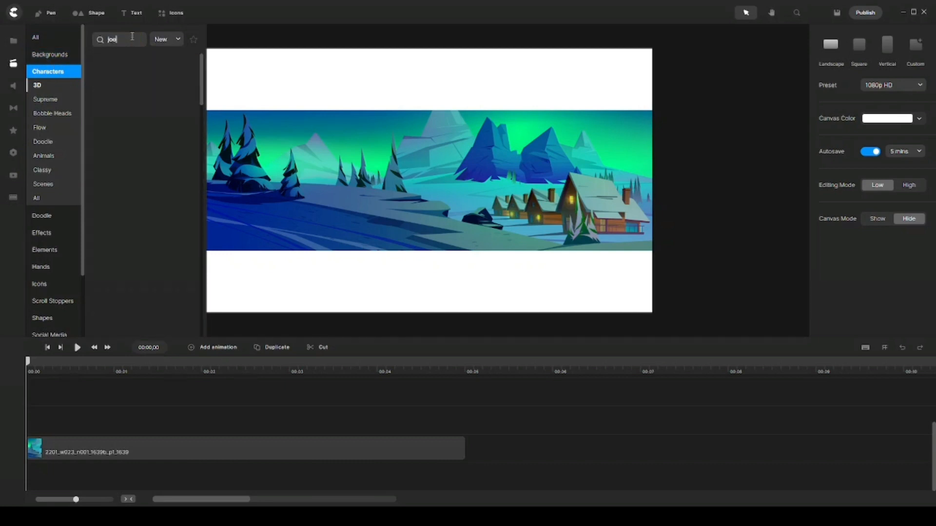
left_click_drag(113, 73, 320, 203)
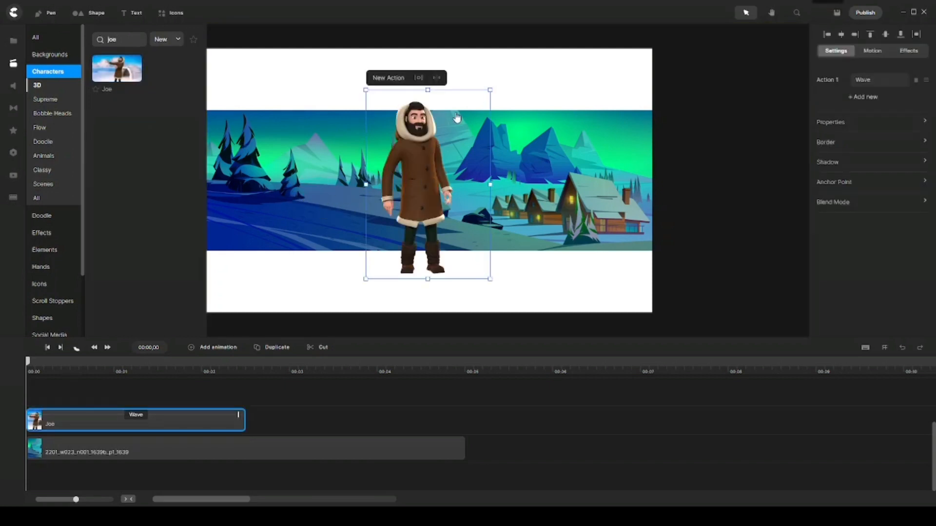
Shrink Joe to a small figure and place him on the snow at the landscape's left end
left_click_drag(489, 90, 385, 212)
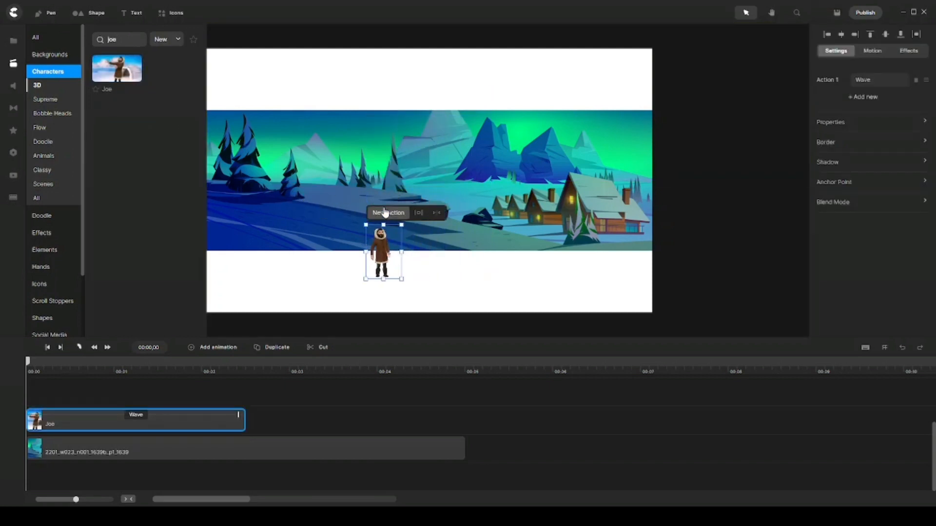
left_click(14, 63)
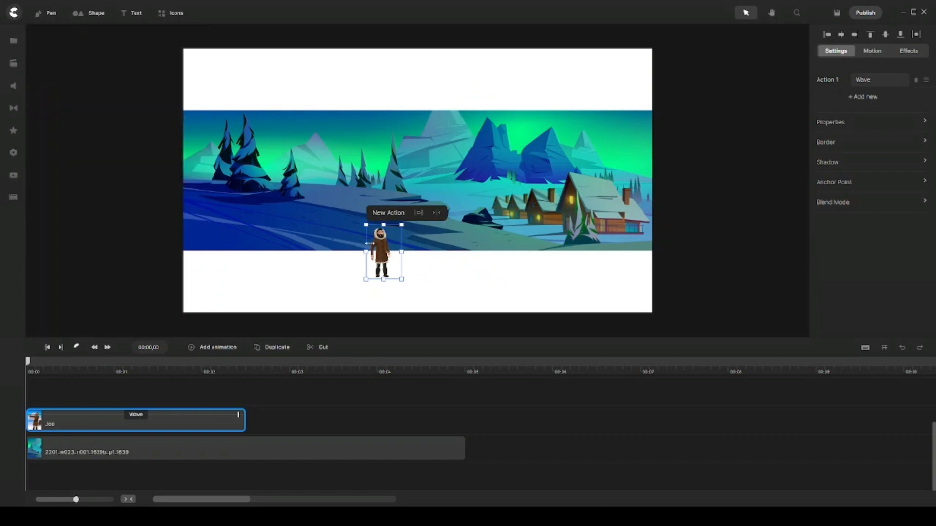
left_click_drag(386, 252, 214, 217)
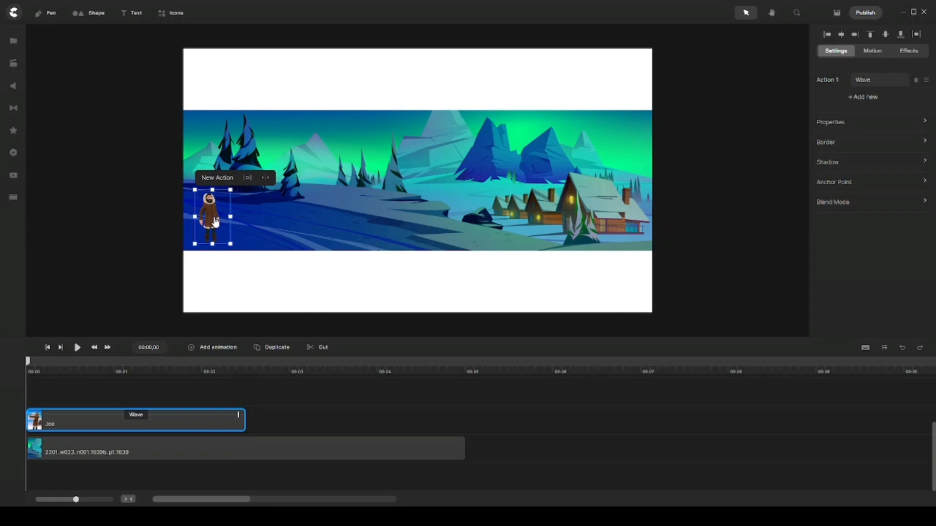
Change Joe's action from Wave to Walking
left_click(138, 416)
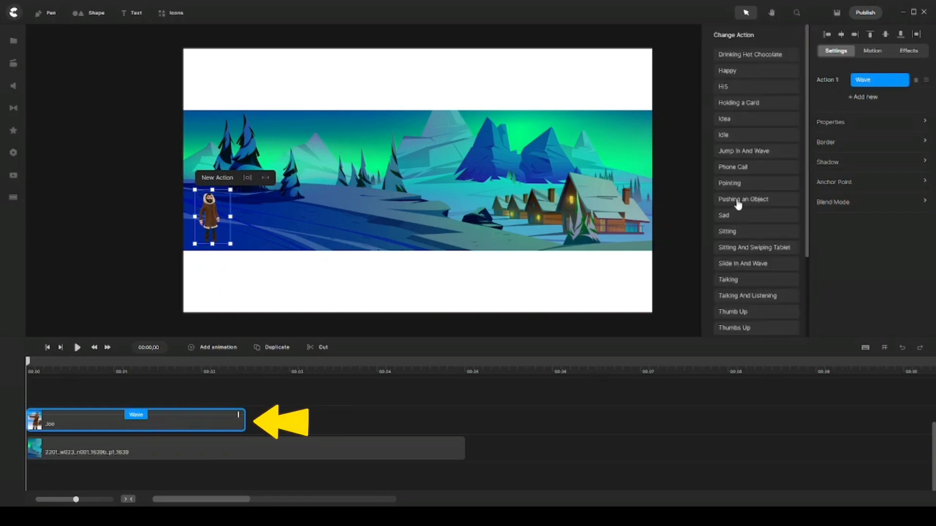
scroll(738, 202, "down", 3)
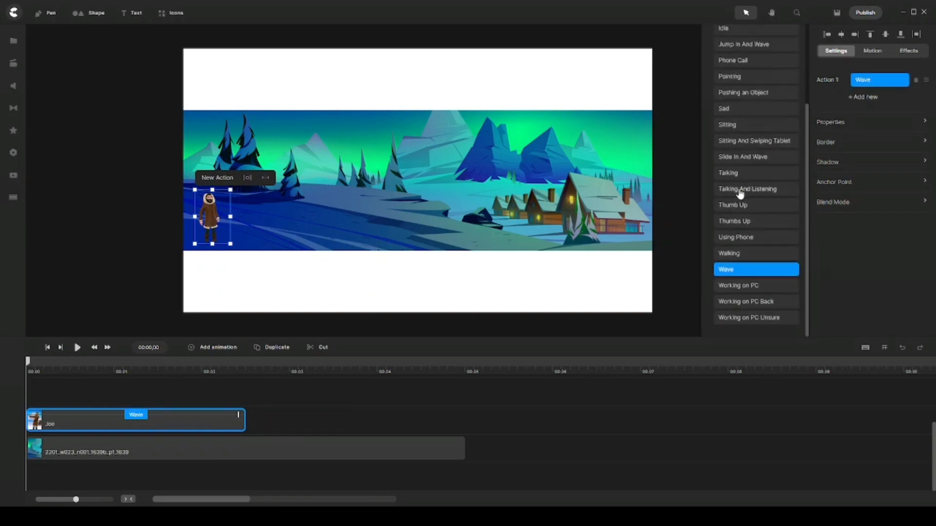
left_click(739, 254)
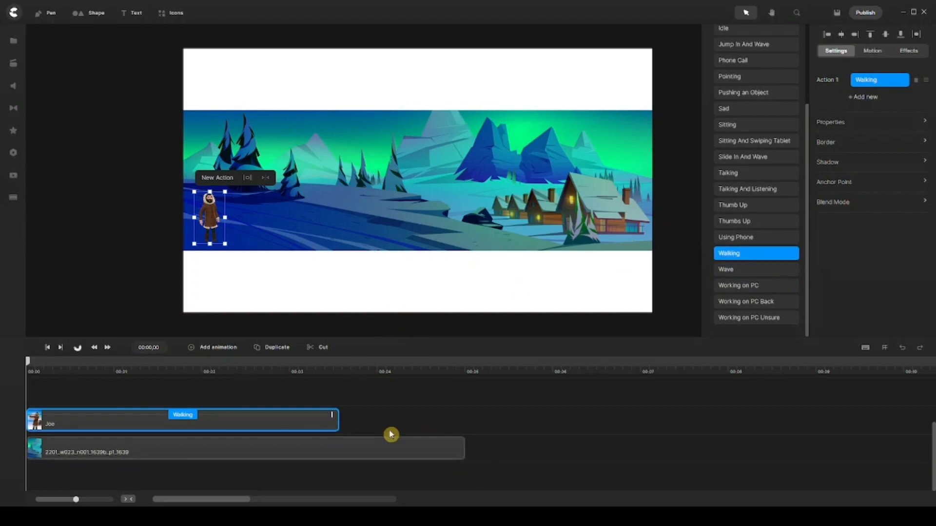
Extend the landscape clip and Joe's Walking action to the same end point, just past 8 seconds
left_click_drag(352, 414, 471, 414)
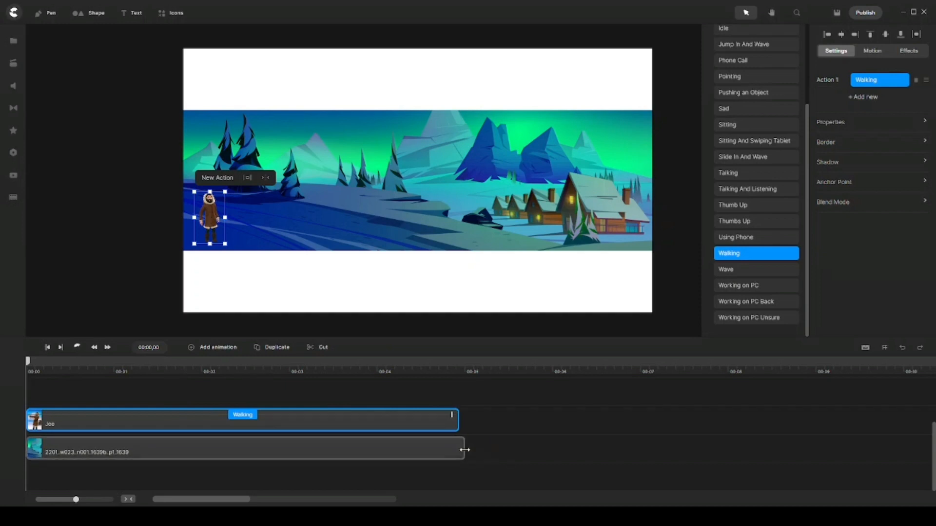
left_click_drag(467, 452, 751, 442)
left_click(411, 441)
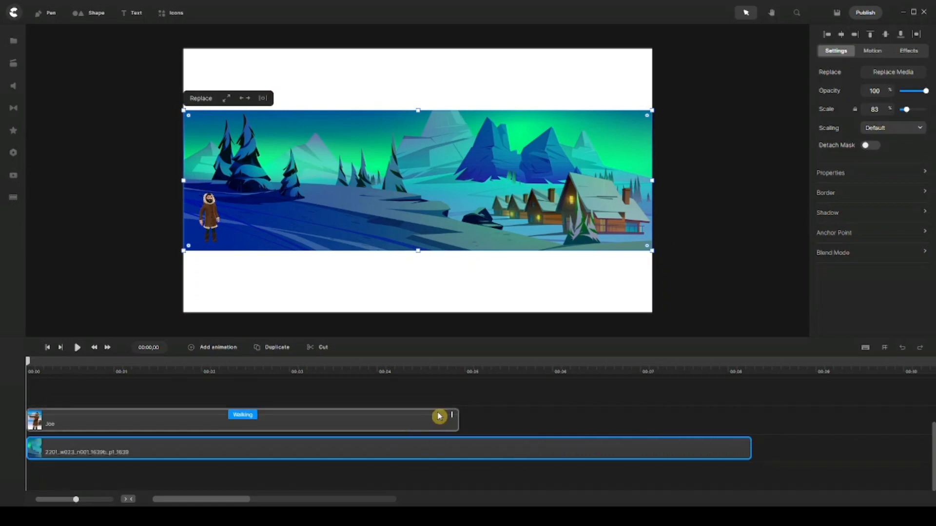
left_click_drag(457, 415, 743, 418)
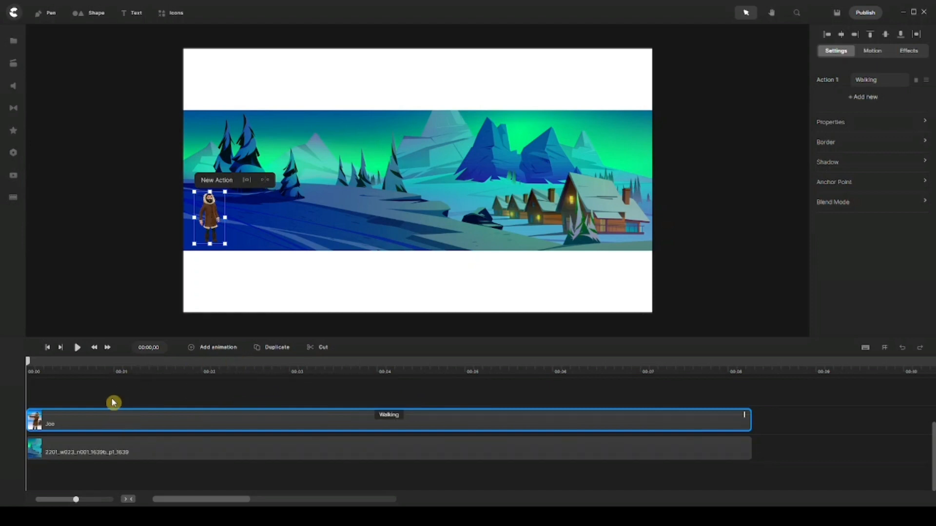
Add a Position animation with Linear In & Out easing to Joe at the start of the timeline
left_click(214, 349)
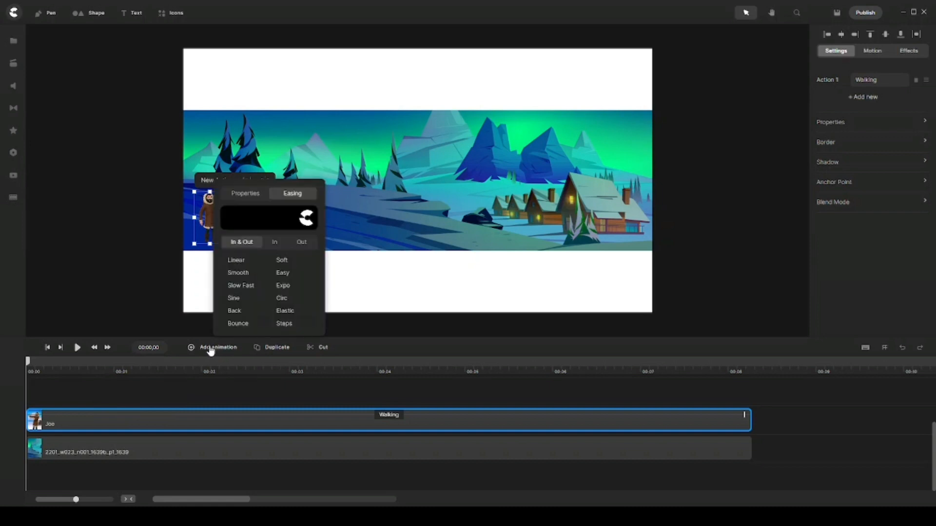
left_click(245, 194)
left_click(227, 212)
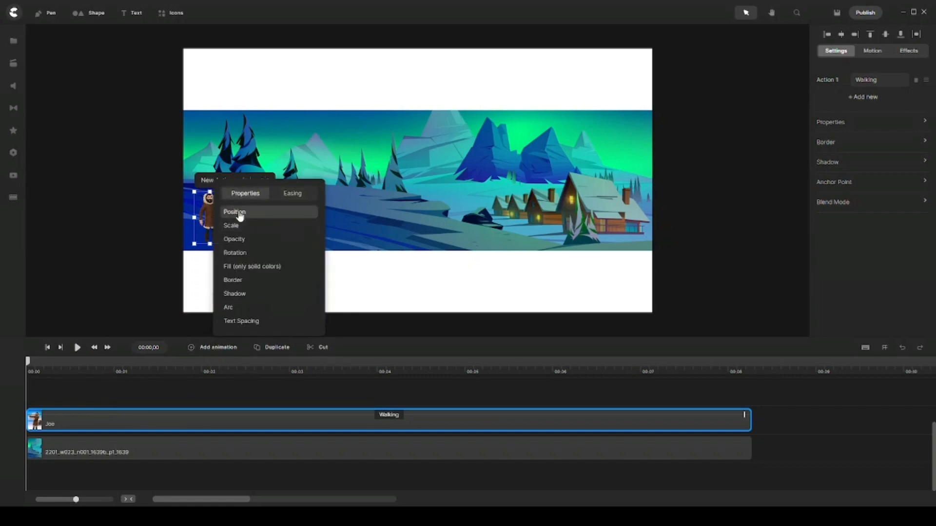
left_click(293, 193)
left_click(249, 258)
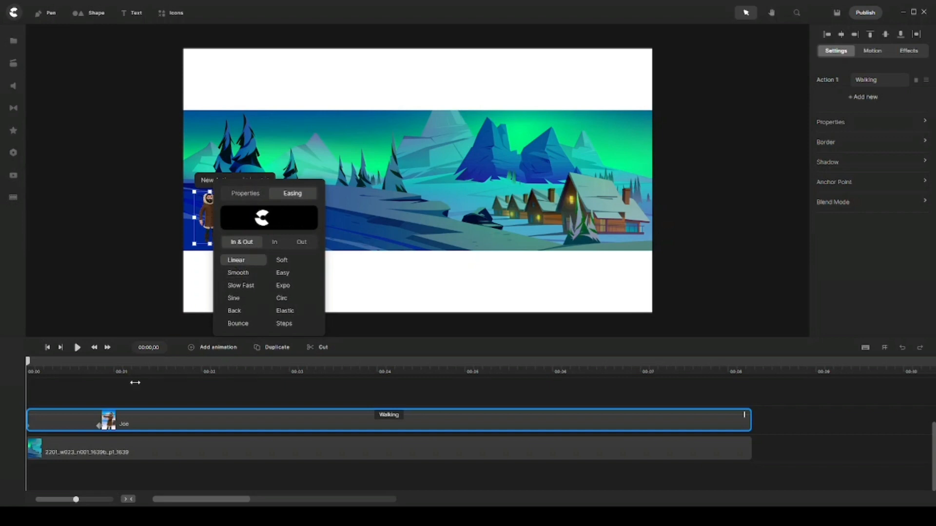
Go to the end keyframe of Joe's position animation and mirror Joe horizontally
left_click(30, 427)
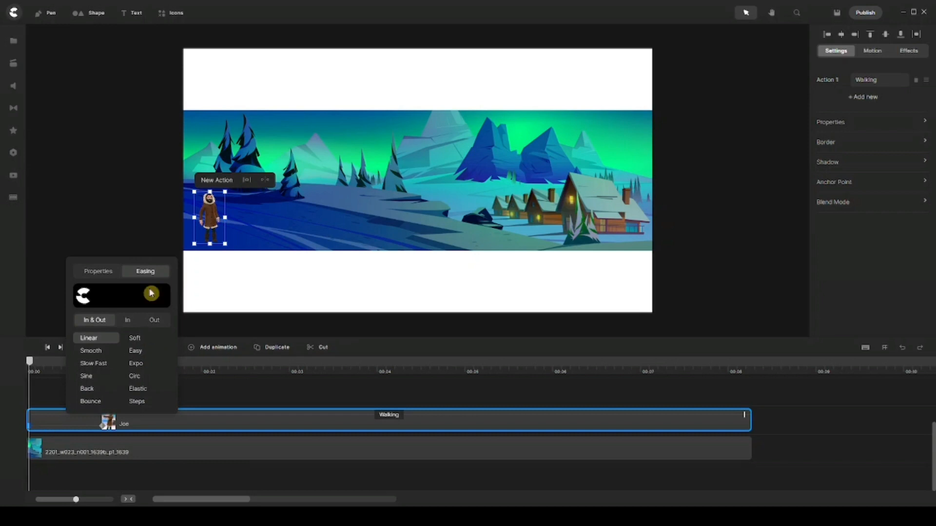
left_click(209, 221)
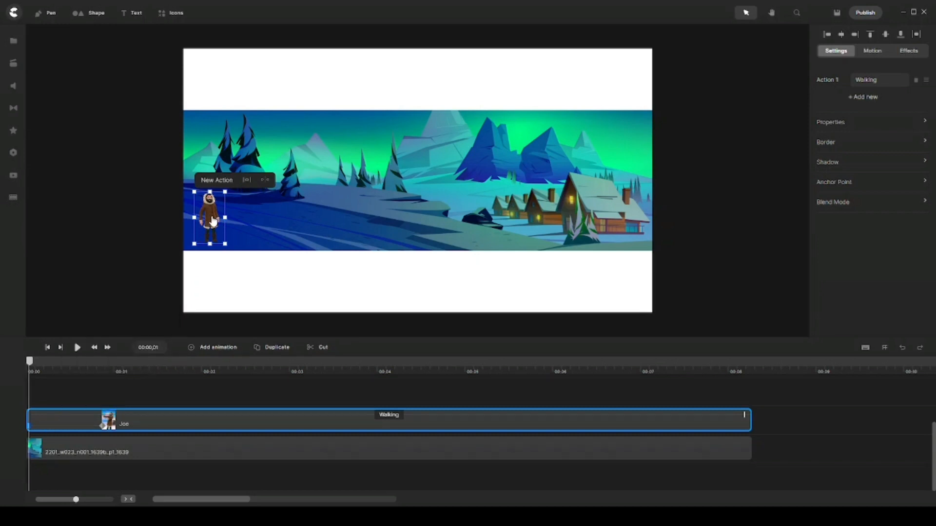
left_click(104, 425)
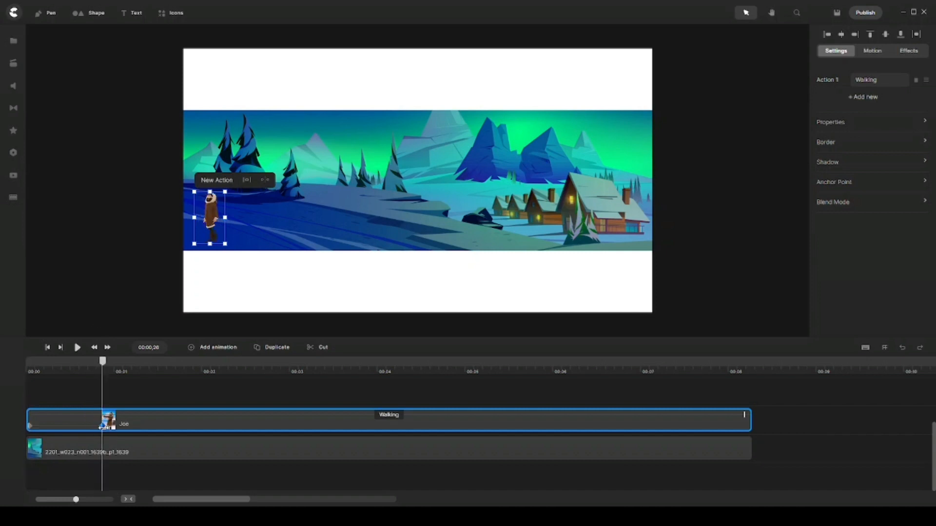
key("Right")
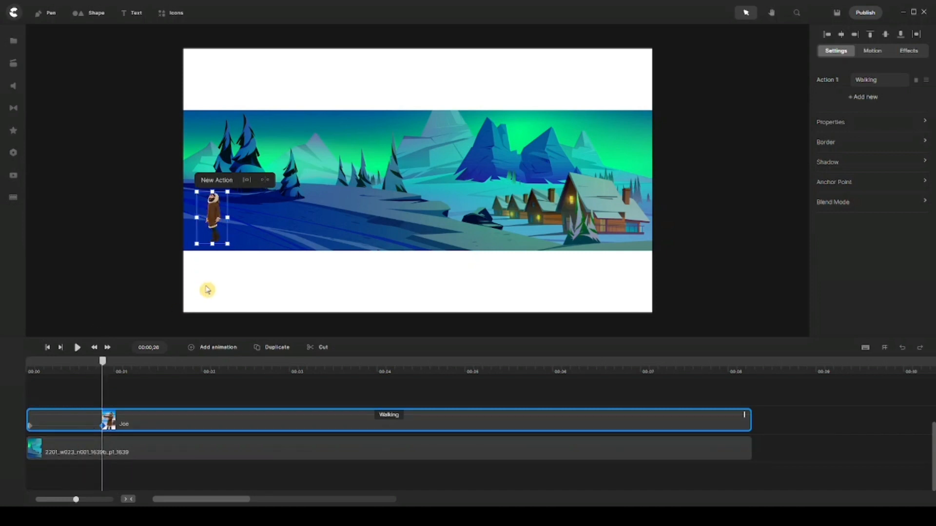
left_click(265, 180)
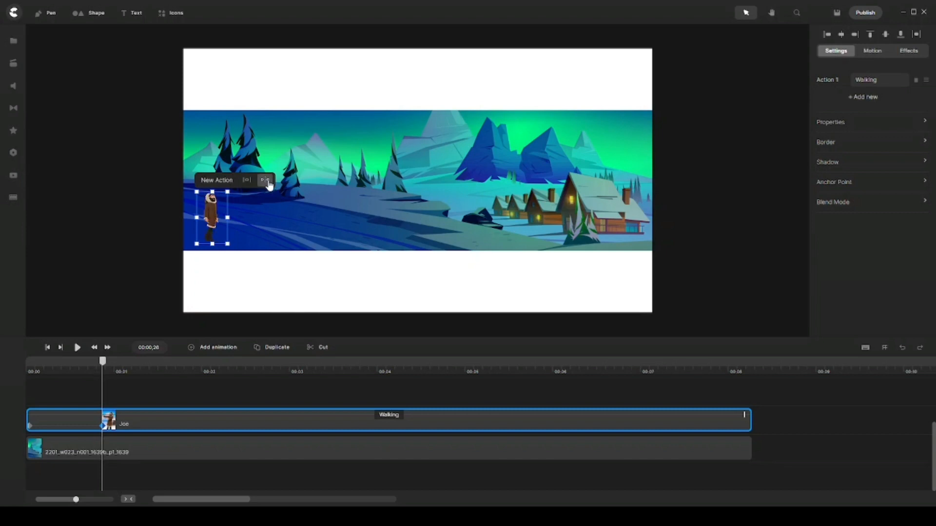
At the end keyframe, move Joe across the snow to the village houses and shrink him slightly
key("Right")
key("Right")
key("Right")
key("Right")
key("Right")
key("Right")
key("Right")
key("Right")
key("Right")
key("Right")
key("Right")
key("Right")
key("Right")
key("Right")
key("Right")
key("Right")
key("Right")
key("Right")
key("Right")
key("Right")
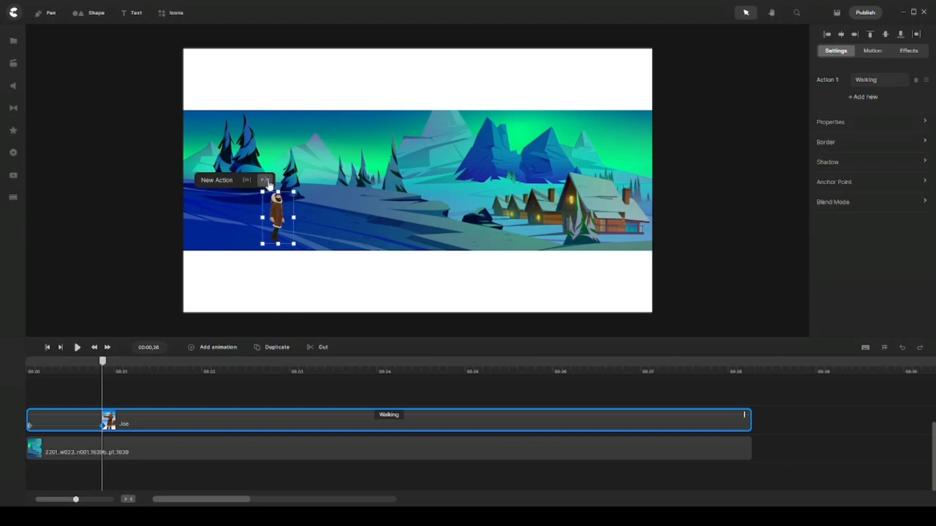
key("Right")
key("Right")
key("Right")
key("Right")
key("Right")
key("Right")
key("Right")
key("Right")
key("Right")
key("Right")
key("Right")
key("Right")
key("Right")
key("Right")
key("Right")
key("Right")
key("Right")
key("Right")
key("Right")
key("Right")
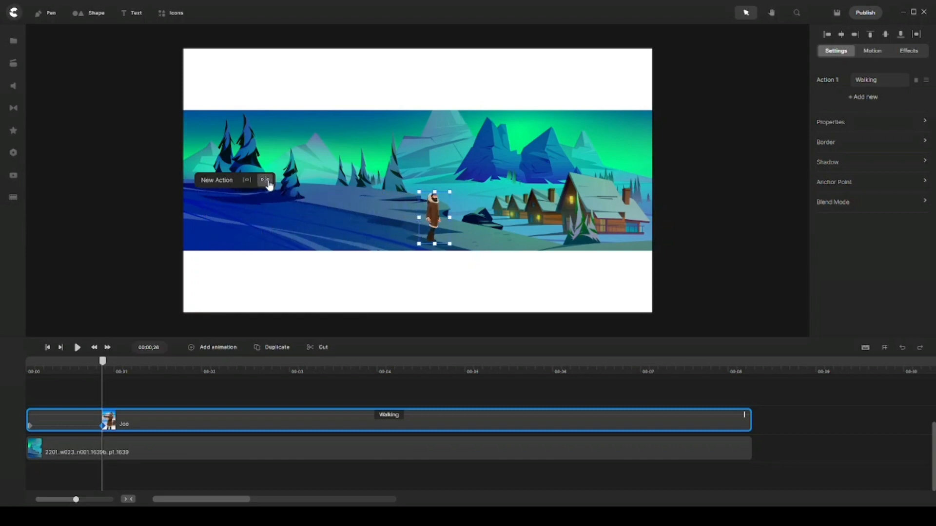
key("Right")
key("Right")
key("Right")
key("Right")
key("Right")
key("Right")
key("Right")
key("Right")
key("Right")
key("Right")
key("Right")
key("Right")
key("Right")
key("Right")
key("Right")
key("Right")
key("Right")
key("Right")
key("Right")
key("Right")
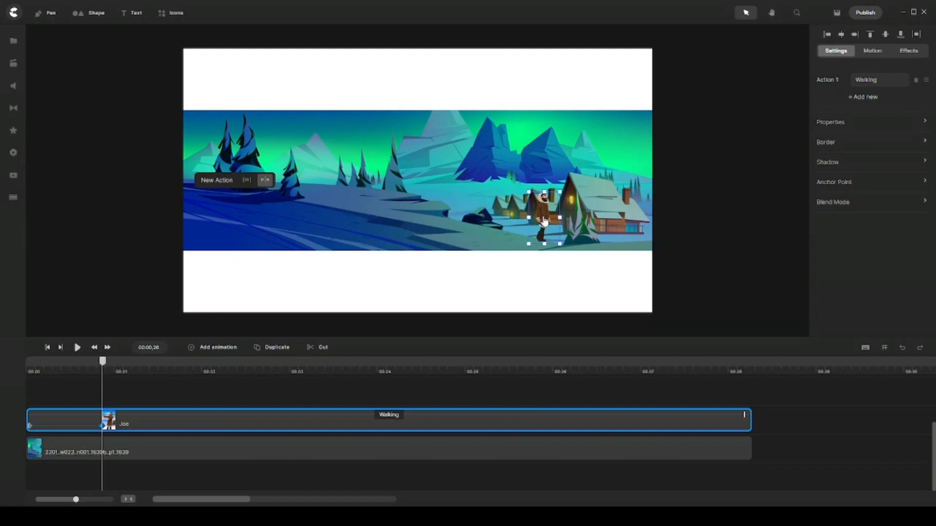
left_click_drag(542, 218, 539, 221)
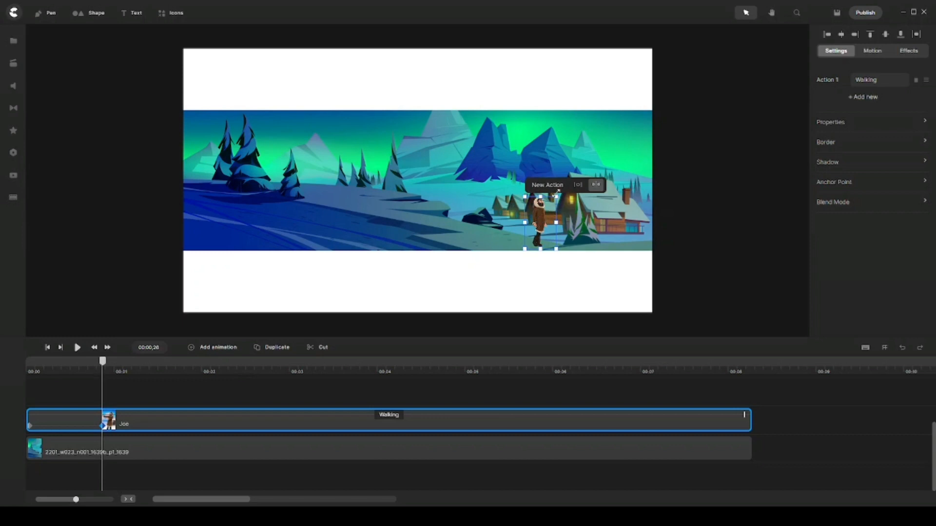
left_click_drag(557, 191, 548, 208)
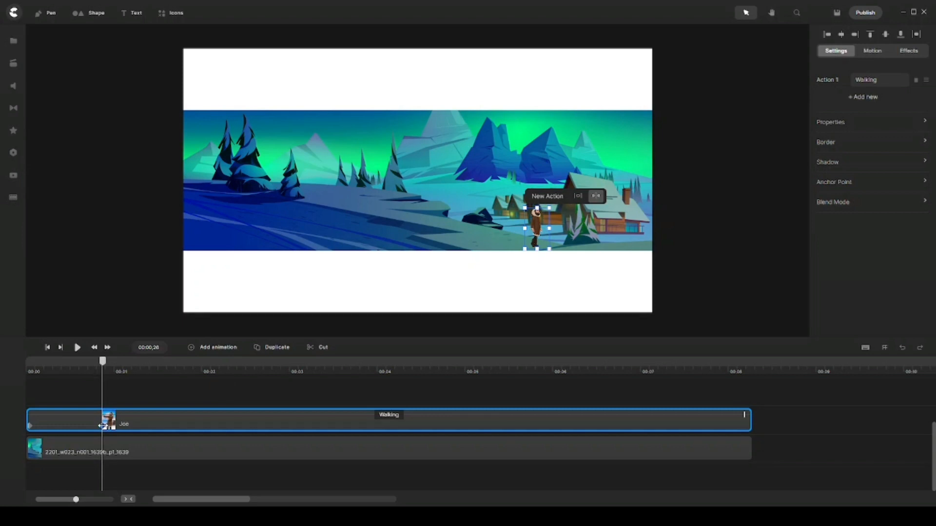
Extend Joe's position animation so its end keyframe sits at about 8 seconds, and return to the timeline's start
left_click_drag(103, 425, 734, 426)
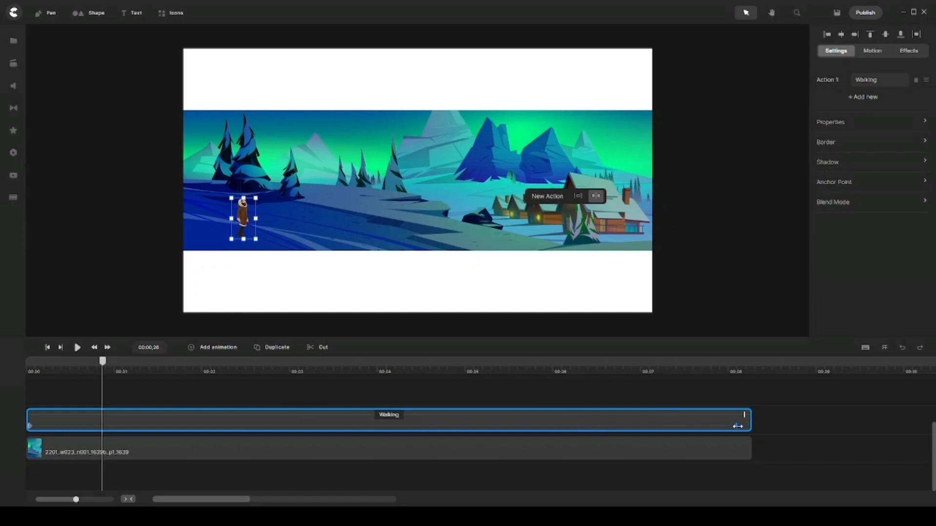
left_click(739, 426)
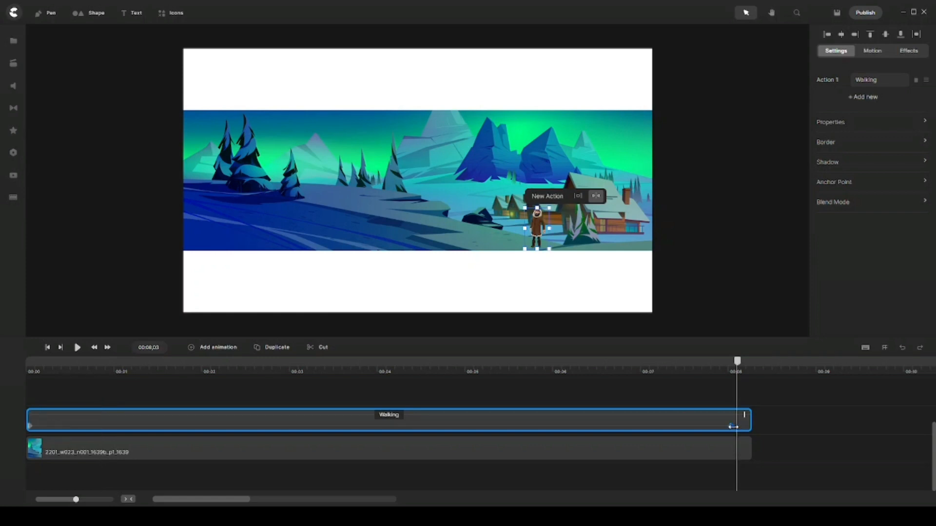
left_click(731, 427)
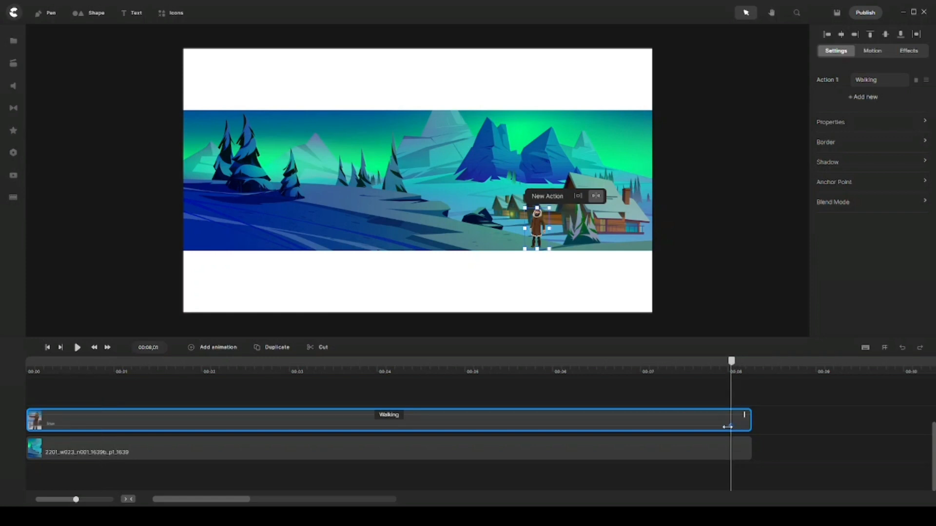
left_click(48, 348)
left_click(124, 207)
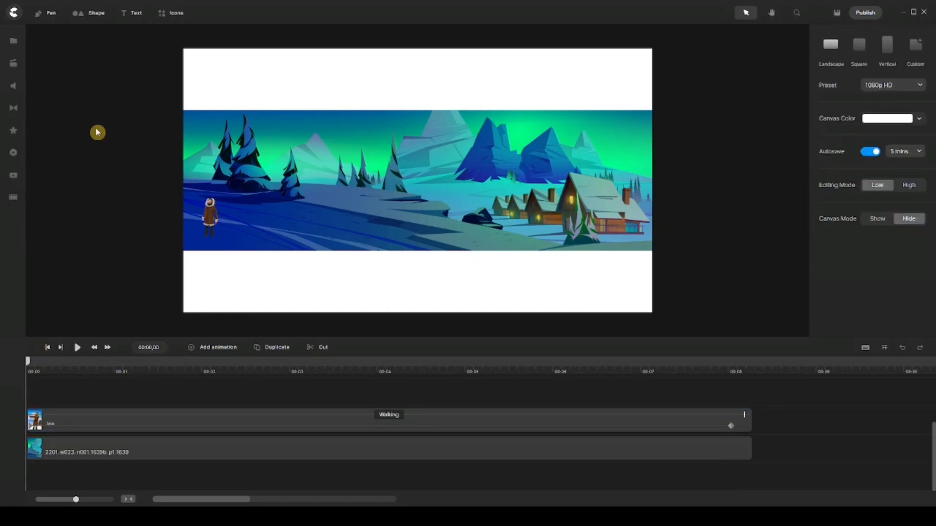
Add the Camera effect to the scene and create a camera move starting shortly after 1 second
left_click(12, 154)
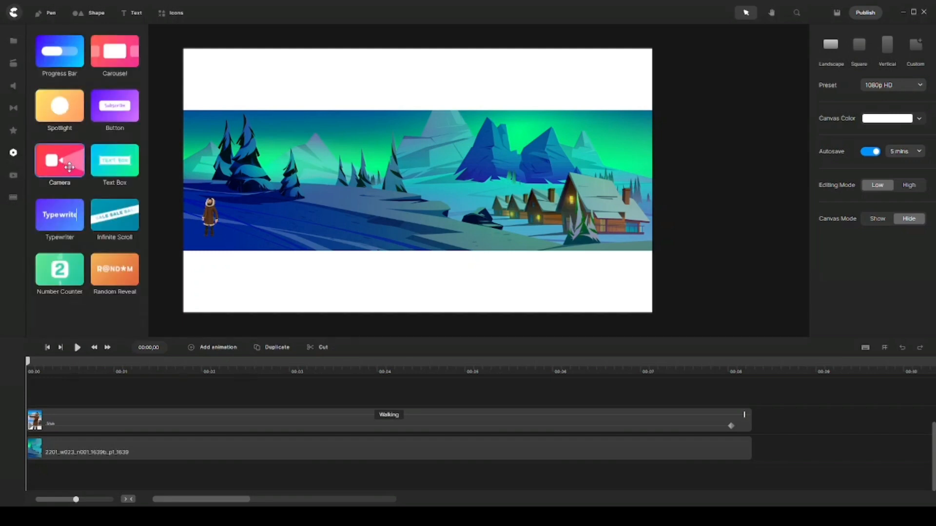
left_click_drag(69, 167, 376, 213)
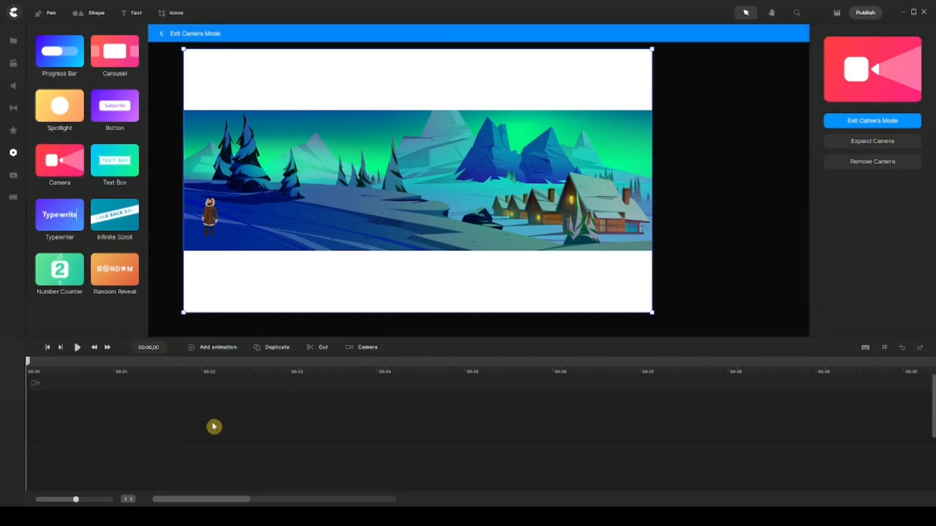
left_click(141, 384)
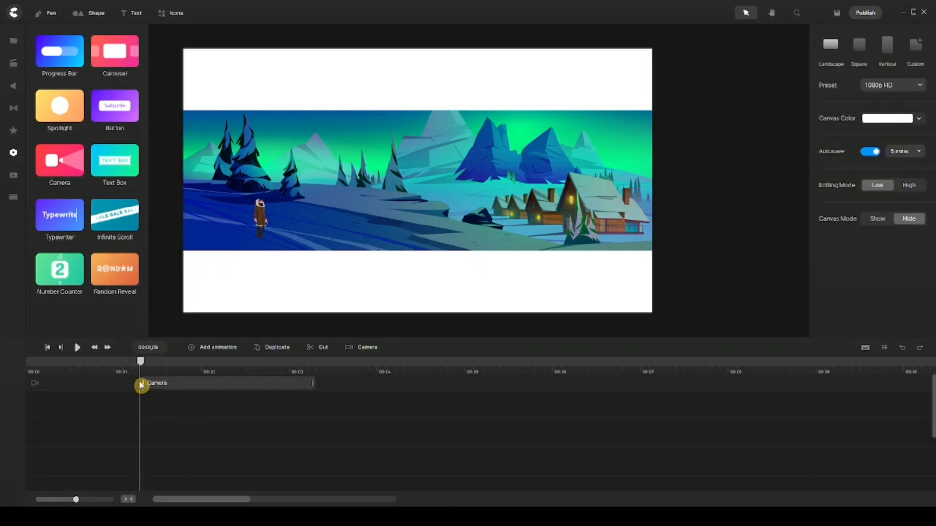
left_click(179, 390)
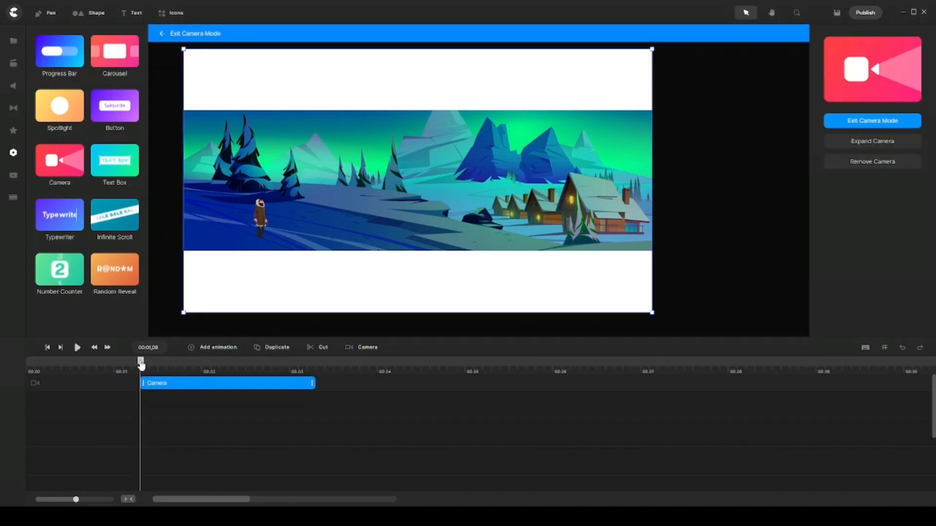
At about 1 second, ahead of the camera move, shrink the camera frame and fit it around Joe and the trees at the landscape's left end
left_click_drag(140, 362, 135, 365)
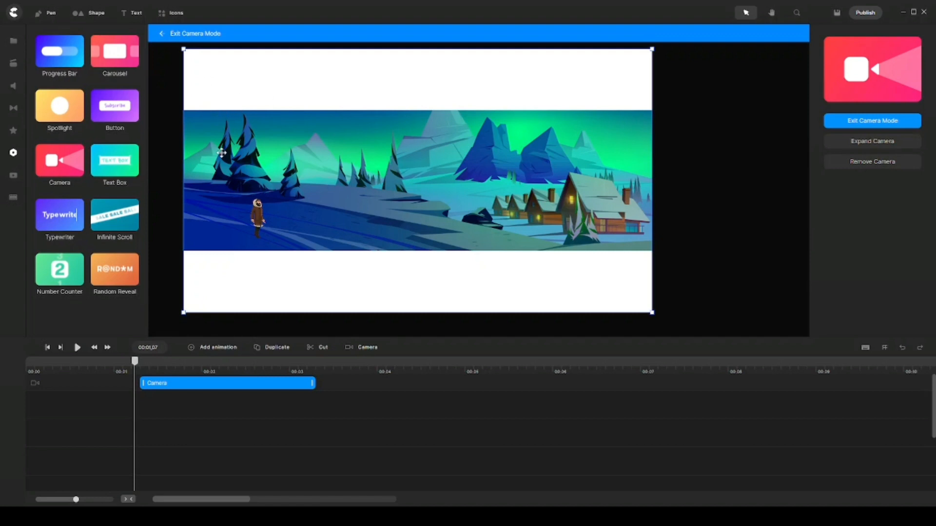
left_click(330, 366)
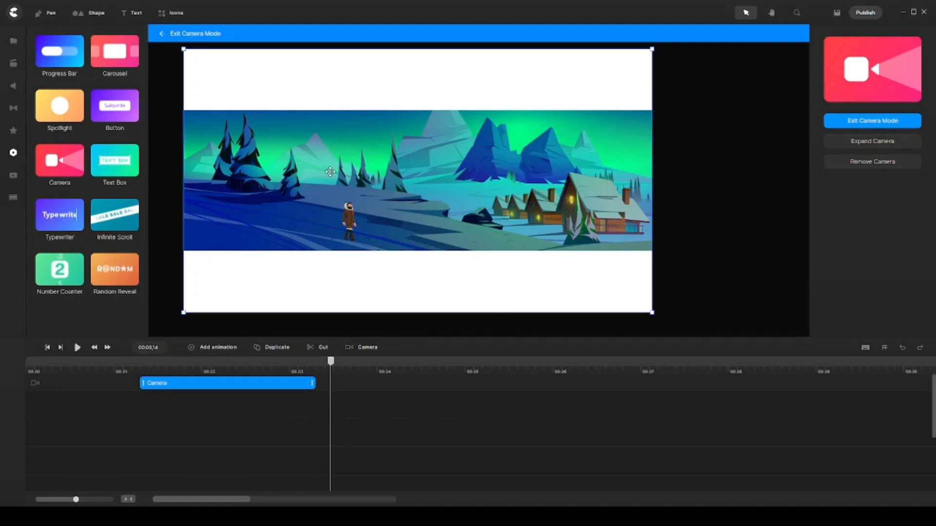
left_click(122, 371)
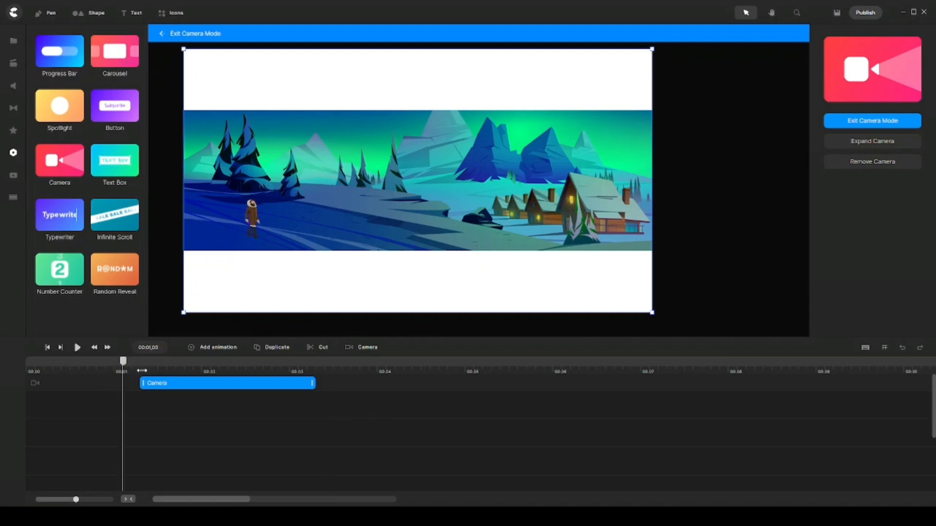
left_click_drag(182, 48, 495, 223)
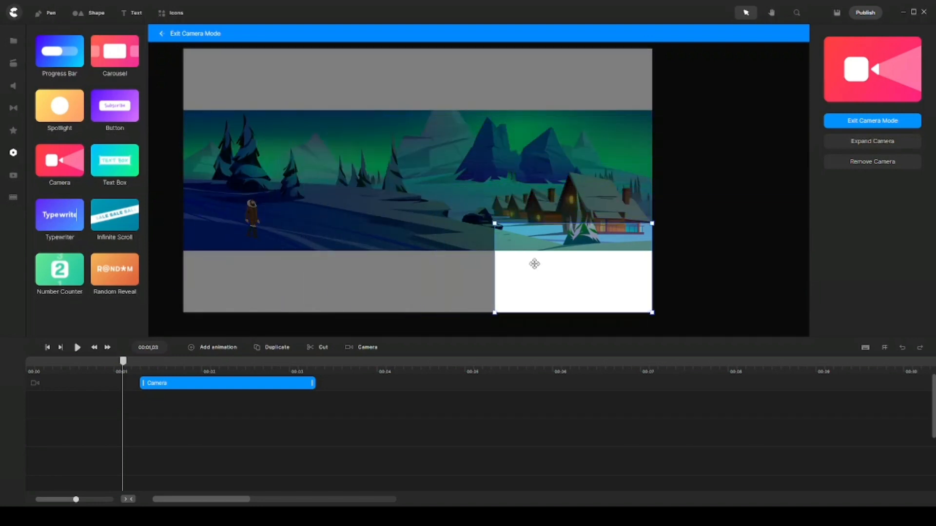
left_click_drag(556, 291, 273, 199)
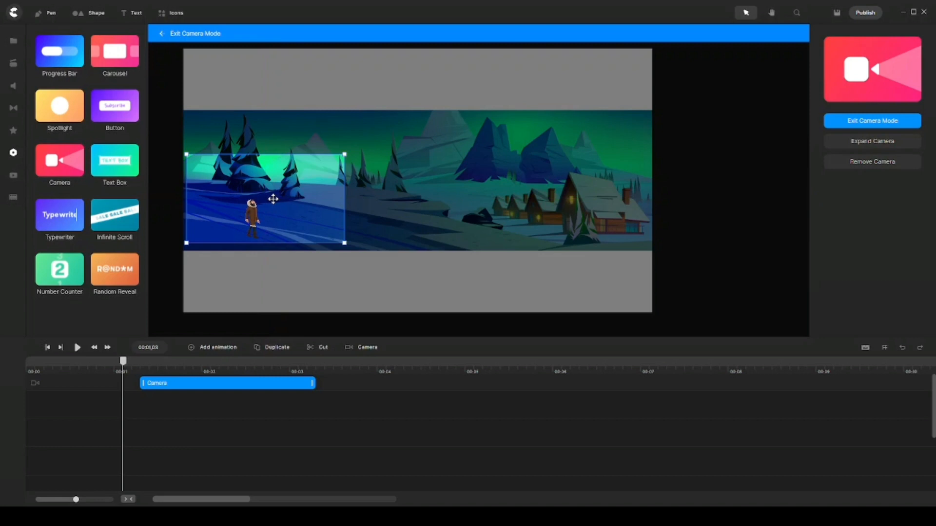
left_click_drag(345, 155, 351, 151)
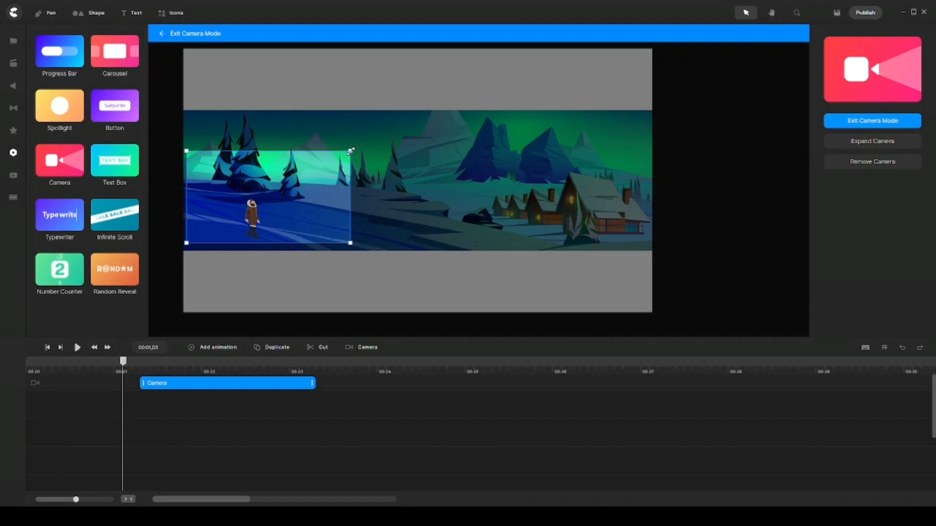
left_click_drag(351, 151, 345, 155)
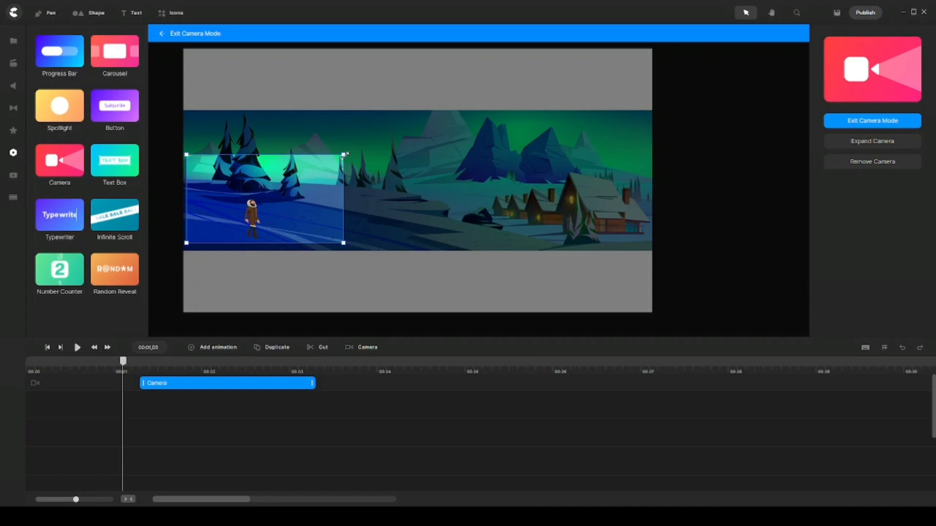
left_click_drag(339, 159, 335, 160)
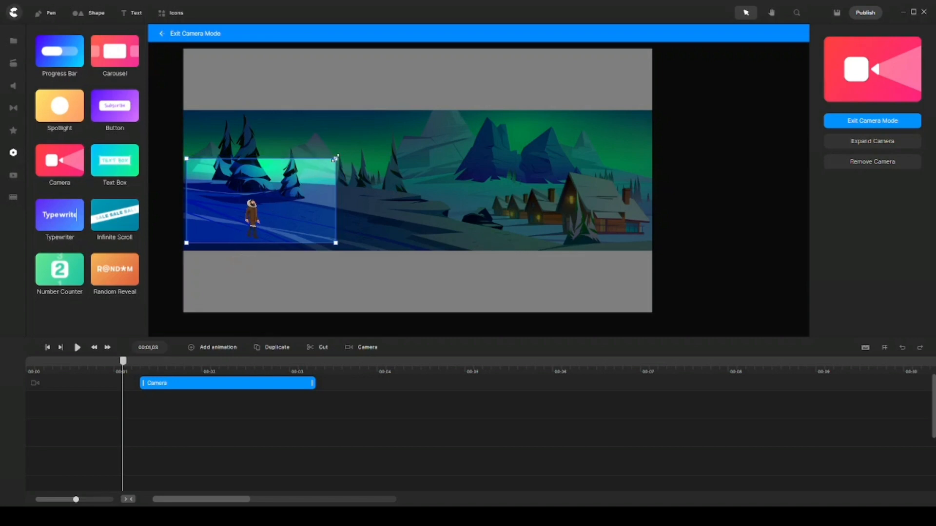
left_click_drag(332, 162, 330, 162)
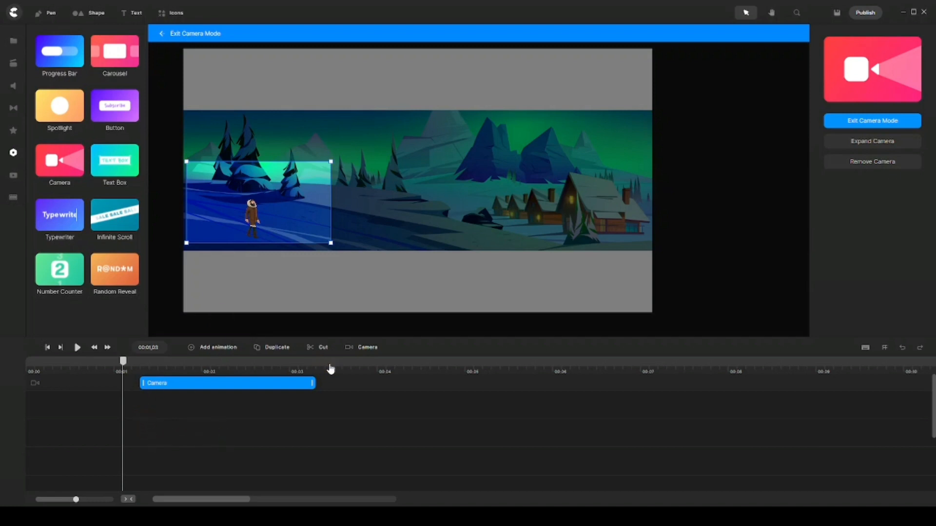
At about 3.5 seconds, after the camera move, shrink the camera frame and place it over the village houses
left_click(330, 369)
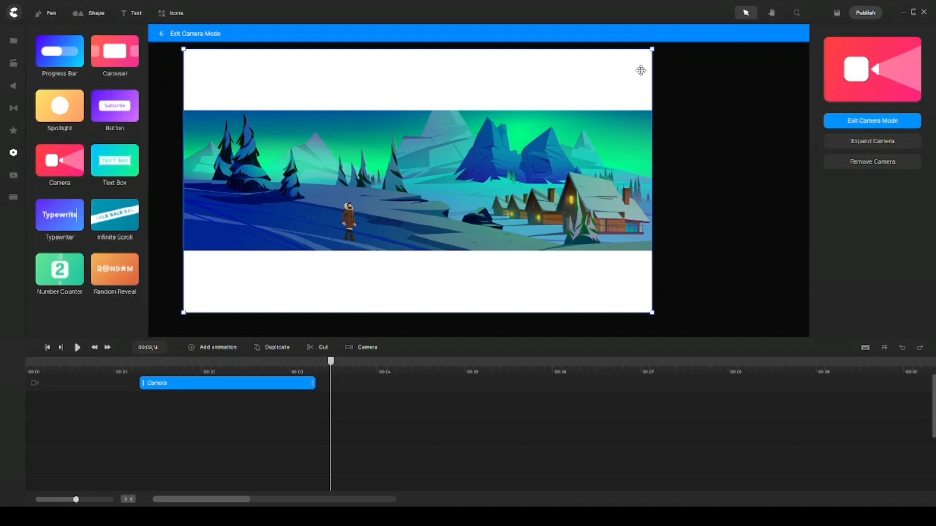
left_click_drag(653, 49, 338, 224)
left_click_drag(291, 249, 546, 217)
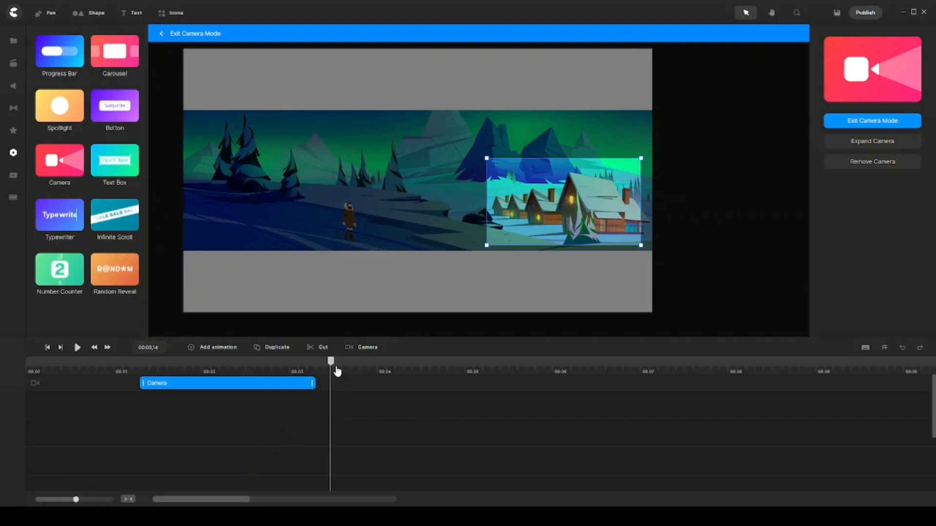
Lengthen the camera move so it ends just past 7 seconds
right_click(400, 408)
left_click(414, 398)
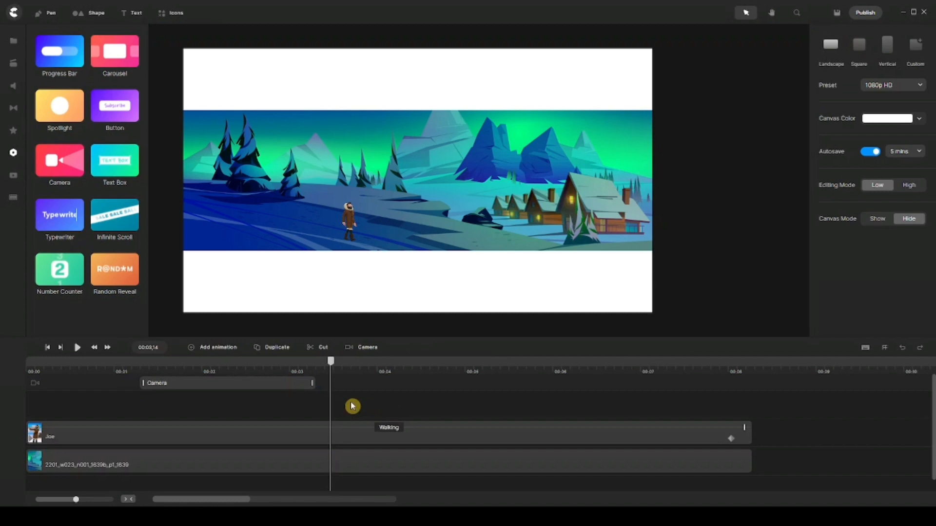
left_click(258, 386)
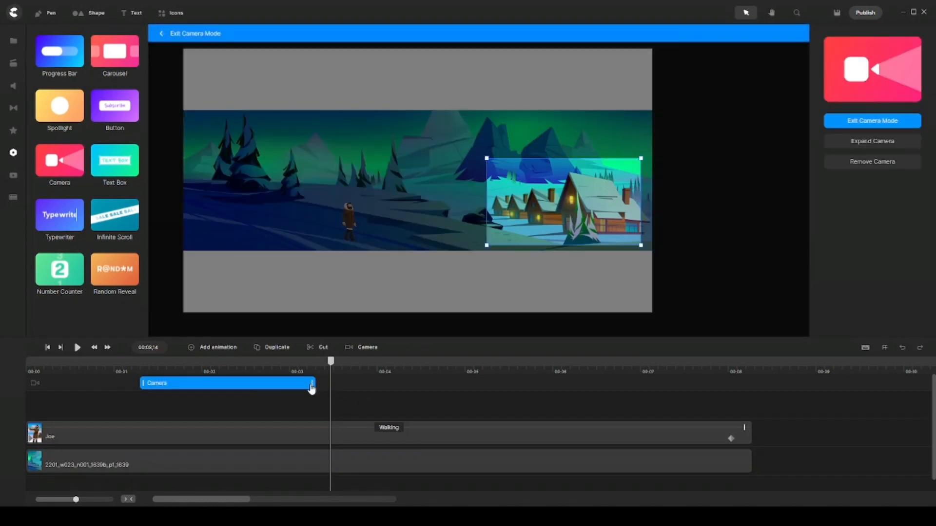
left_click_drag(314, 388, 675, 384)
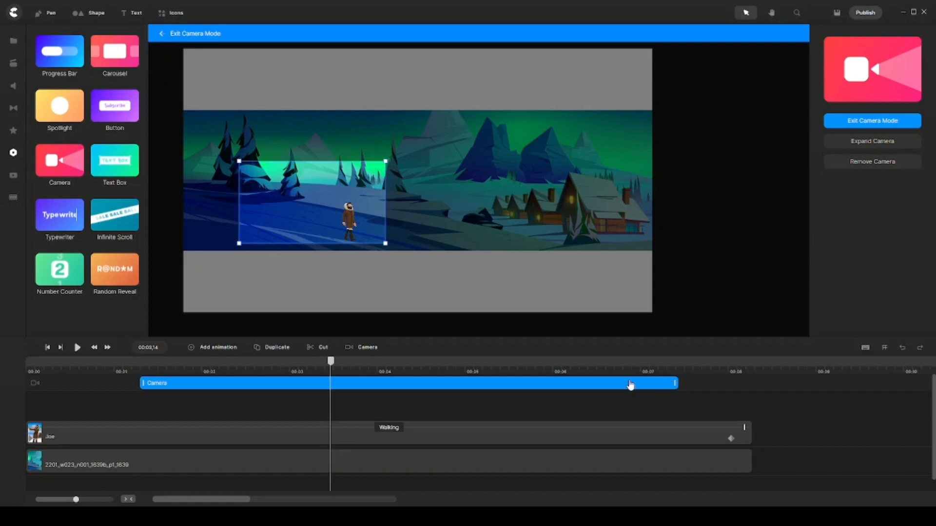
Shift the camera move to the start of the timeline, extend its end to about 7.6 seconds, and preview the animation
left_click(48, 348)
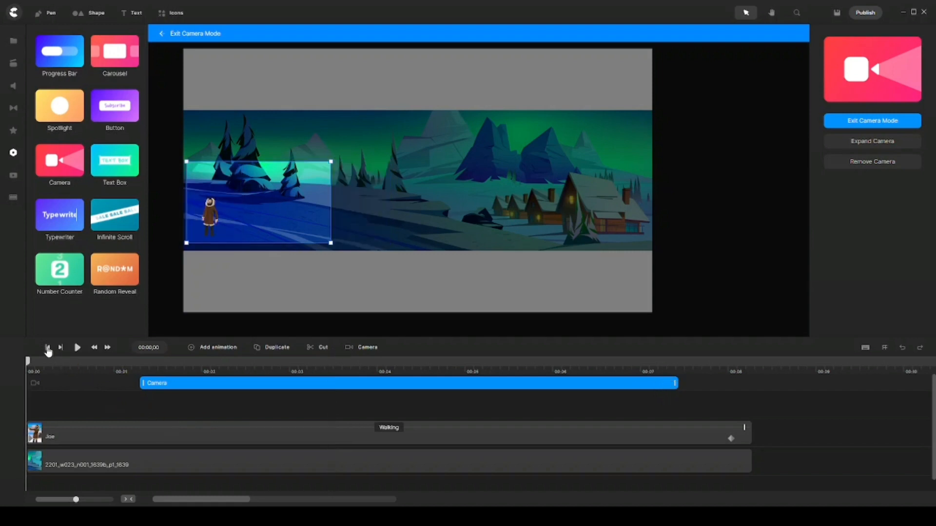
left_click_drag(150, 386, 40, 395)
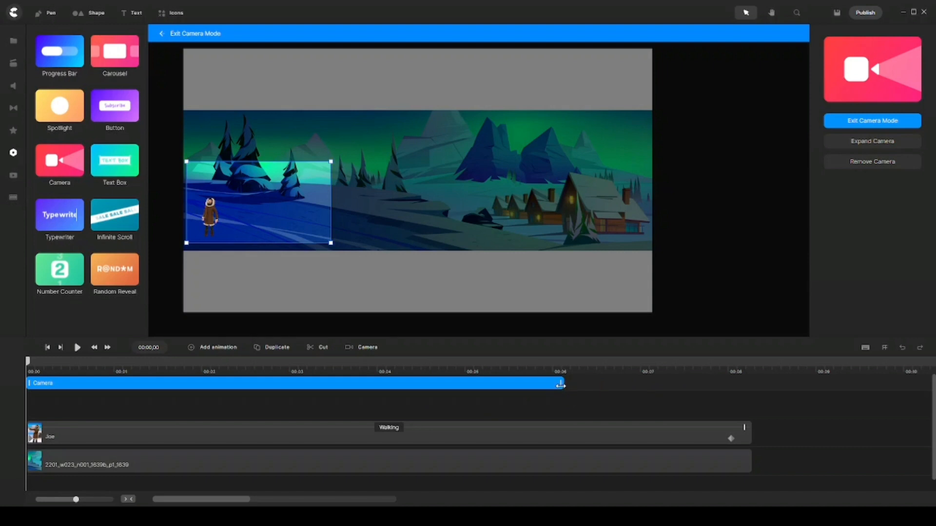
left_click_drag(563, 385, 692, 383)
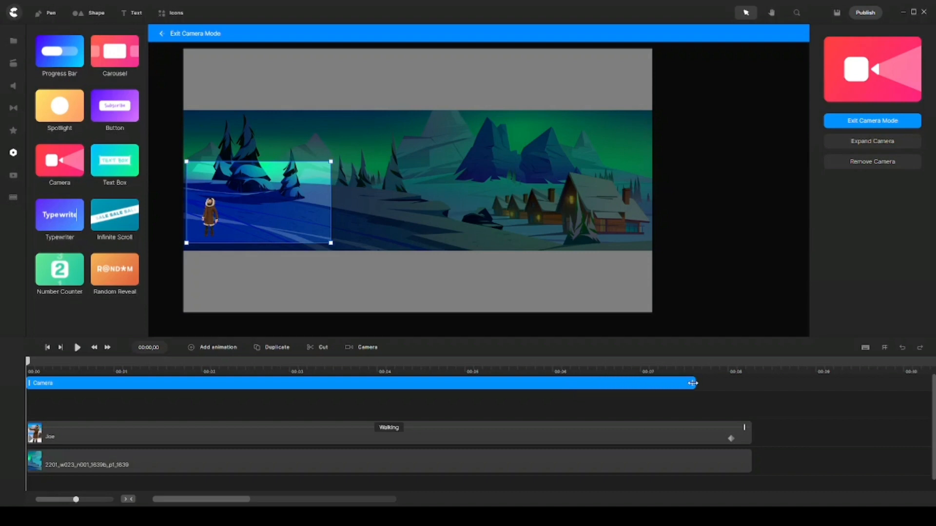
left_click(77, 349)
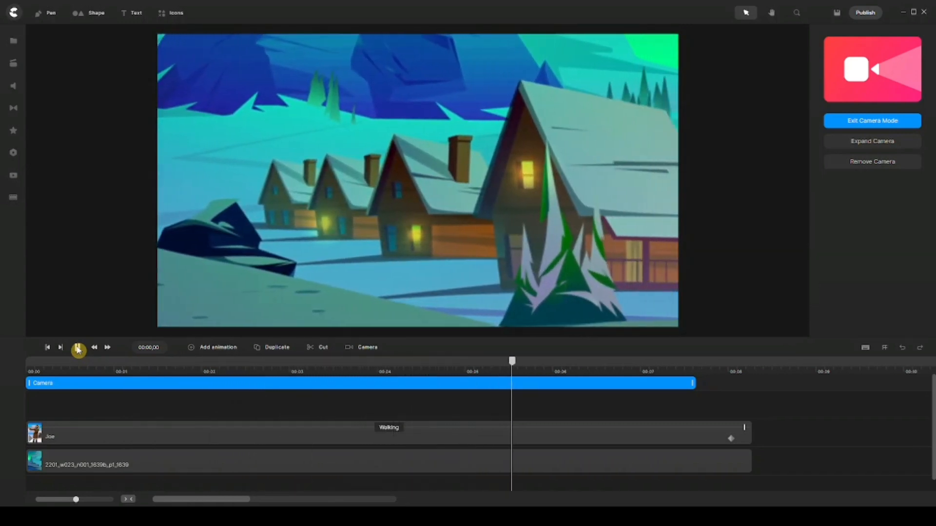
left_click(77, 349)
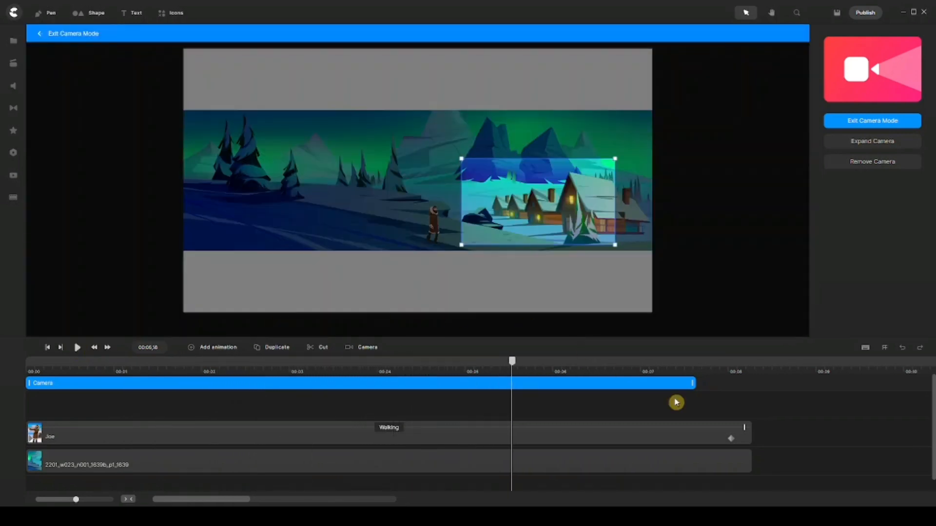
Change the camera move's easing to Linear
right_click(548, 386)
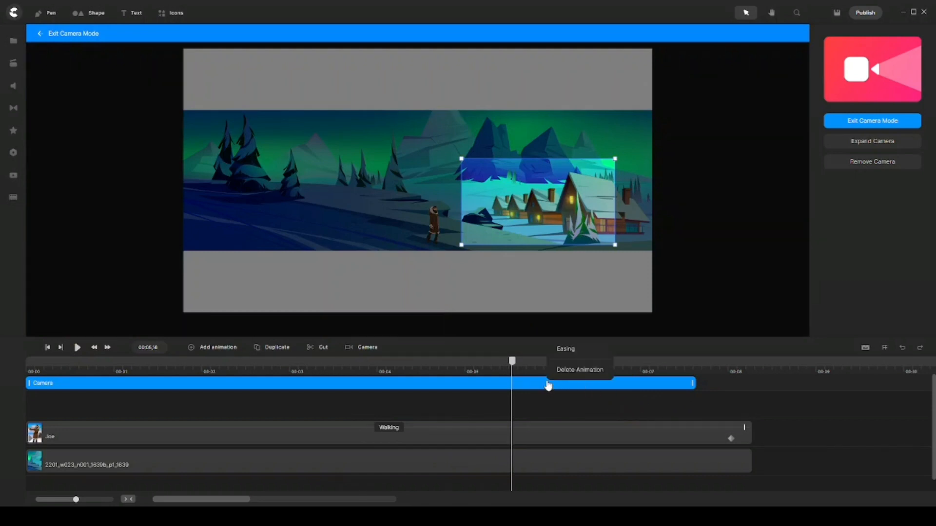
left_click(565, 350)
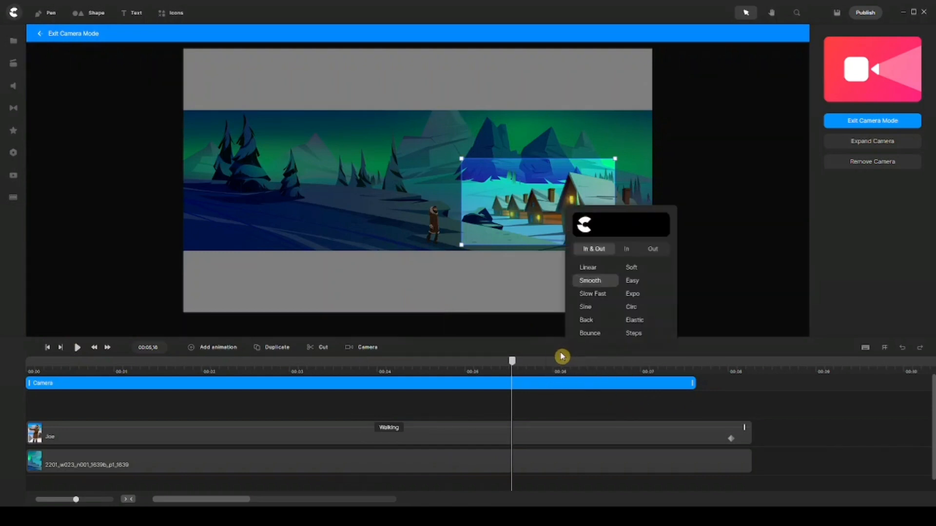
left_click(587, 268)
left_click(620, 404)
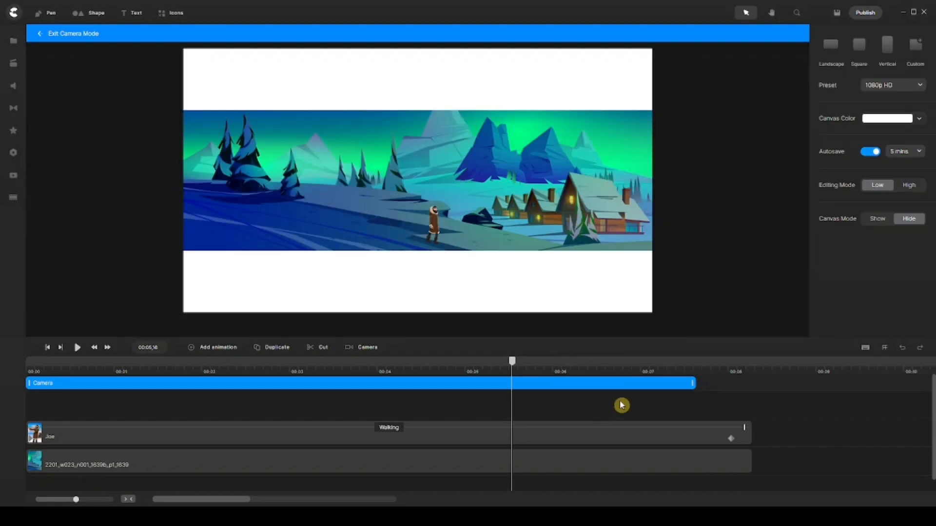
Extend the camera move to end at about 8.1 seconds and play the scene from the beginning
left_click_drag(692, 382, 741, 382)
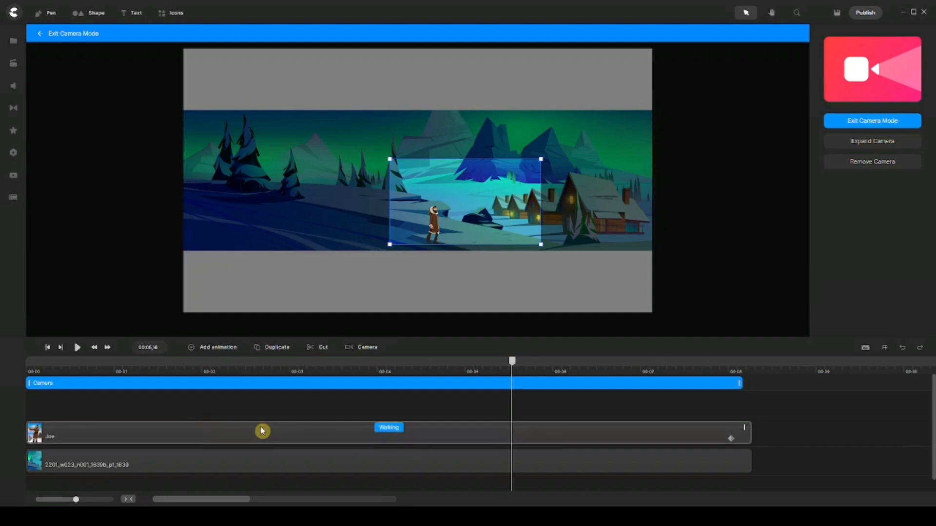
left_click(48, 348)
left_click(77, 349)
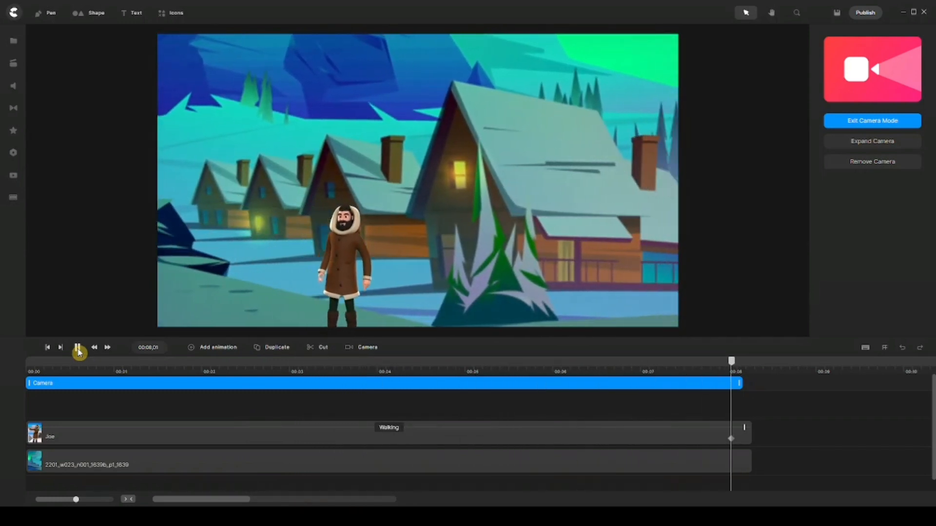
left_click(78, 348)
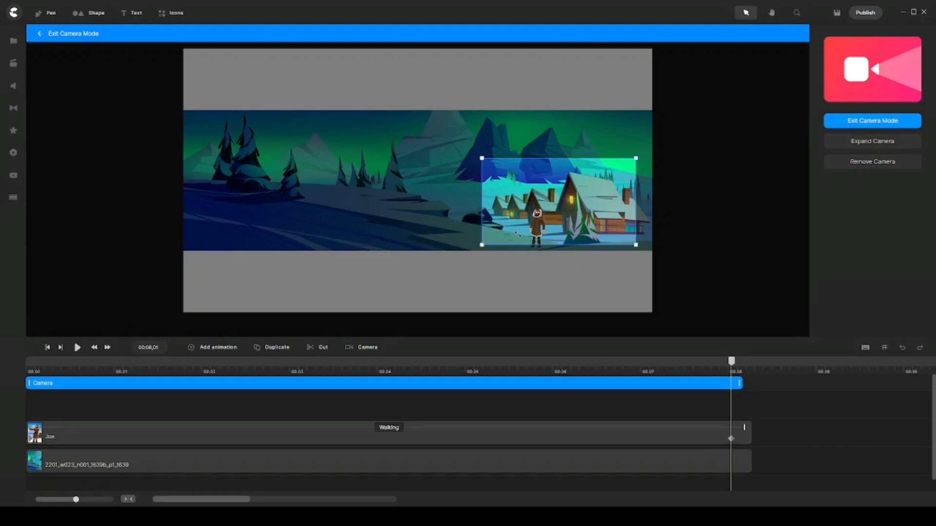
Delete Joe and the snowy landscape from the scene, along with the camera move animation
left_click(396, 289)
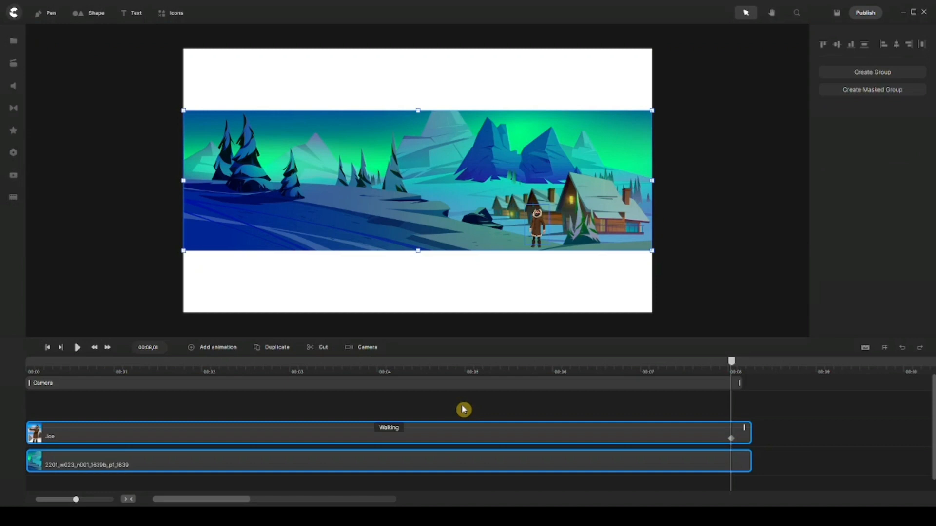
key("Delete")
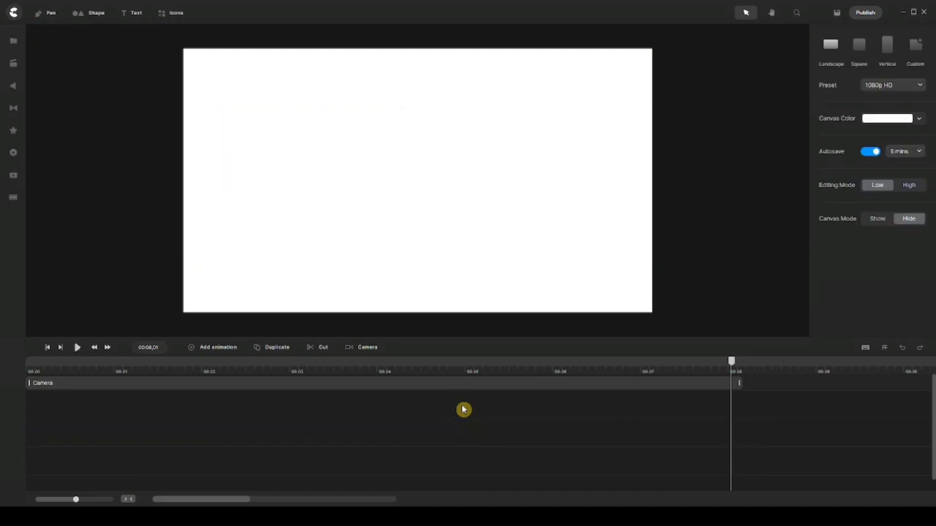
left_click(428, 384)
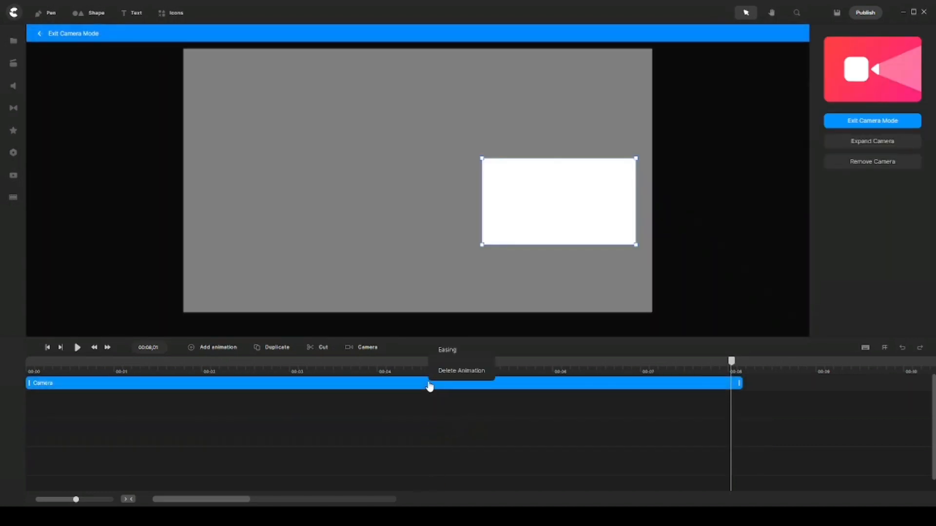
left_click(443, 372)
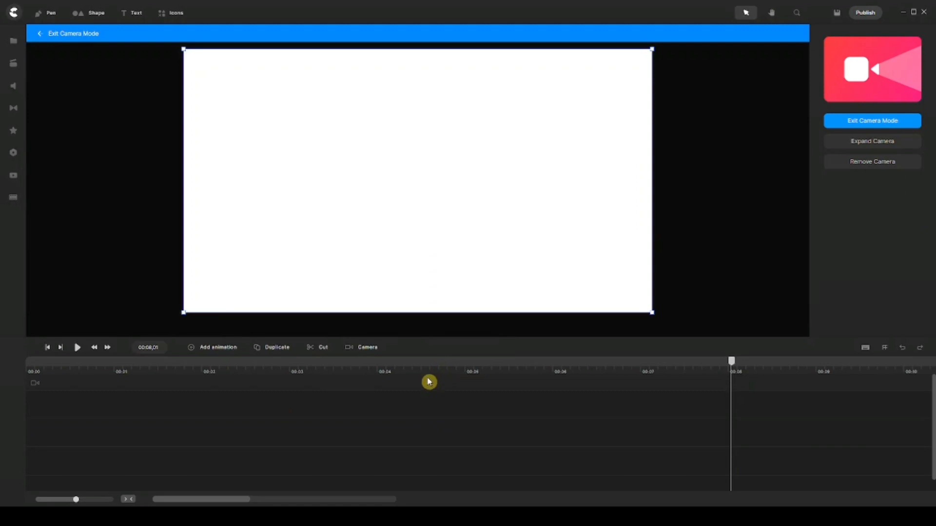
Return to the start of the timeline, exit camera mode, and remove the camera from the scene
left_click(47, 347)
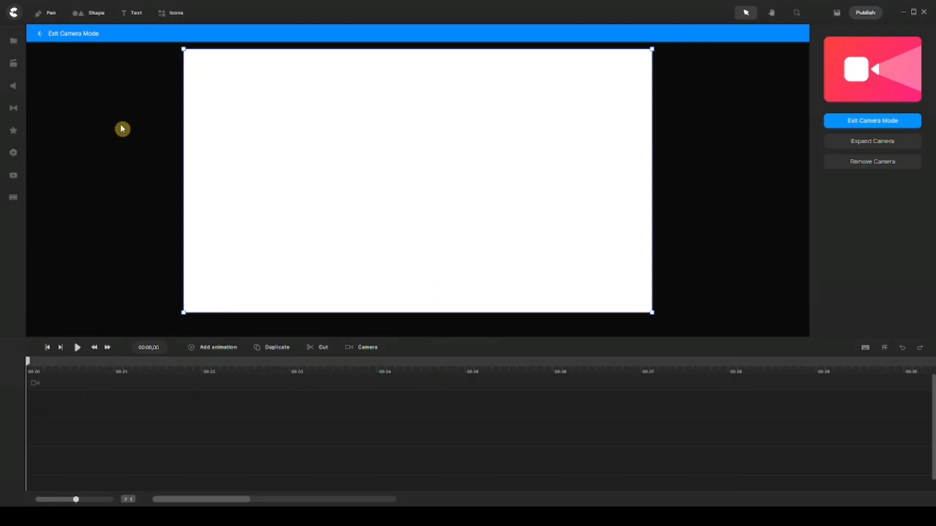
left_click(83, 39)
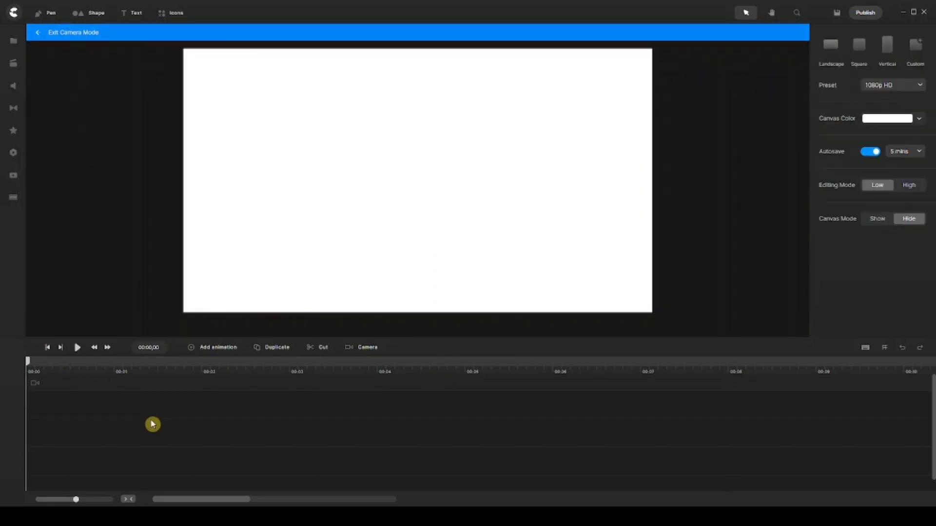
right_click(39, 389)
left_click(54, 375)
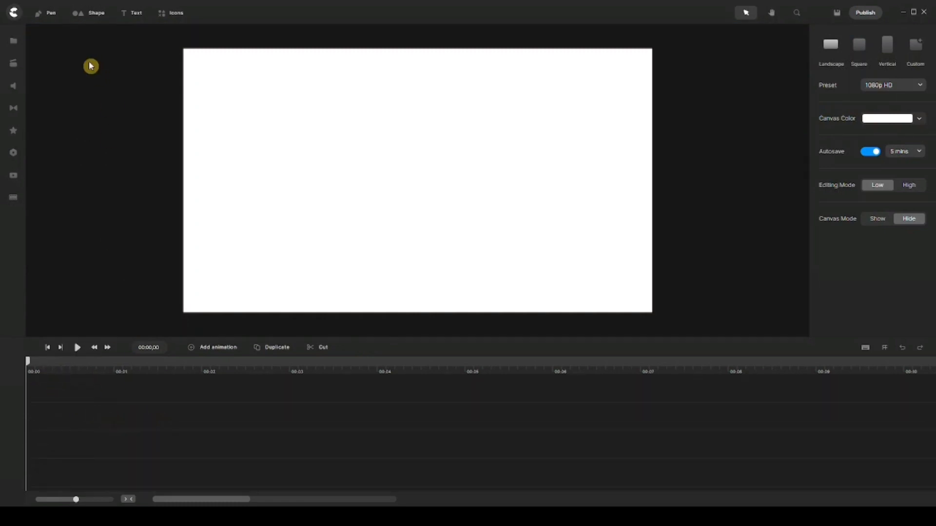
Add the purple space landscape from the project media and shift it so its left edge meets the canvas's left edge
left_click(15, 43)
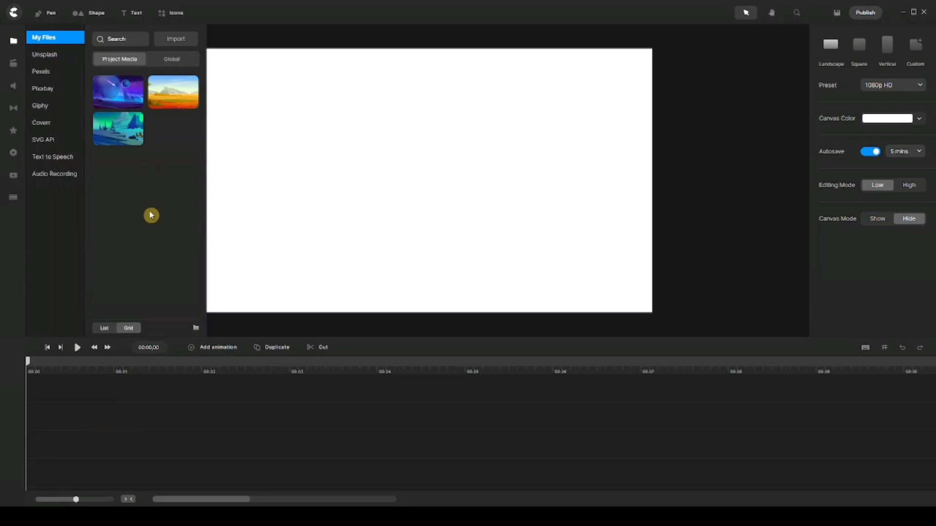
left_click_drag(121, 97, 373, 165)
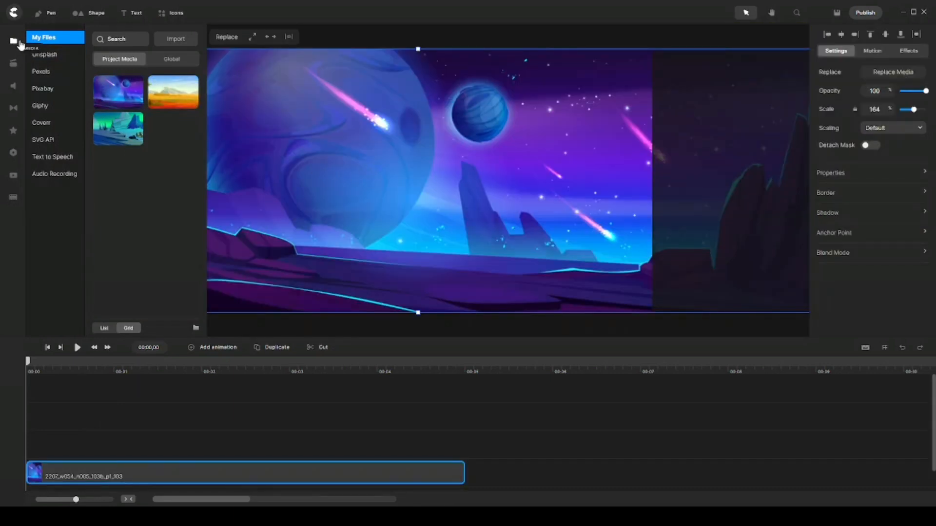
left_click(15, 42)
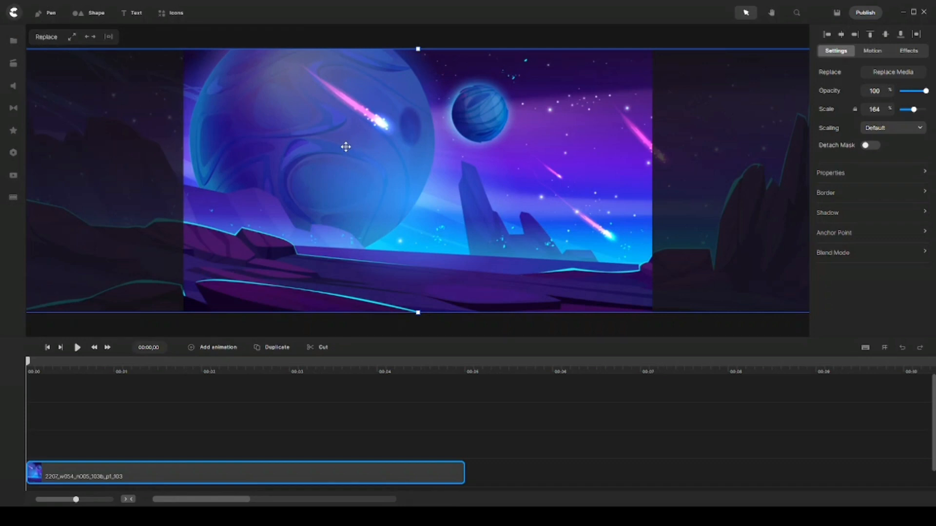
left_click_drag(318, 157, 543, 157)
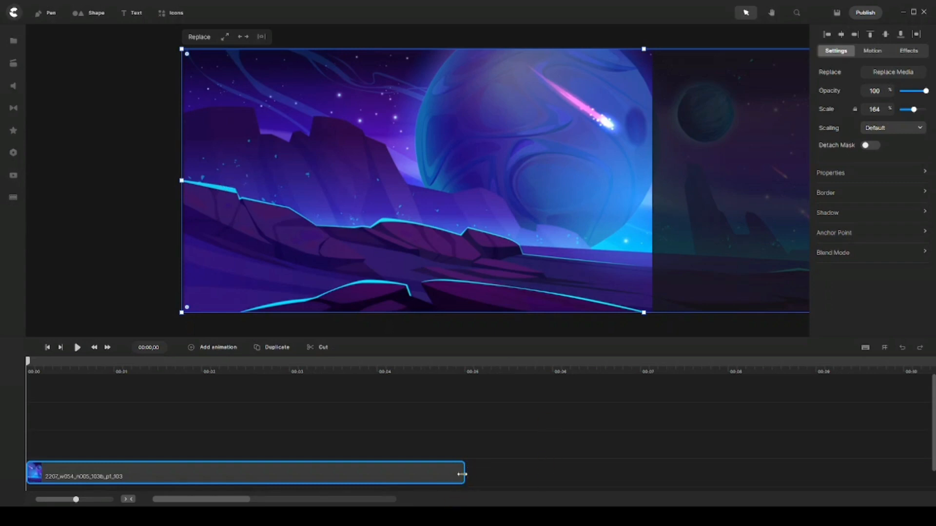
Extend the space background's clip to about 8.3 seconds and add a Position animation with Linear easing to it
left_click_drag(473, 475, 752, 472)
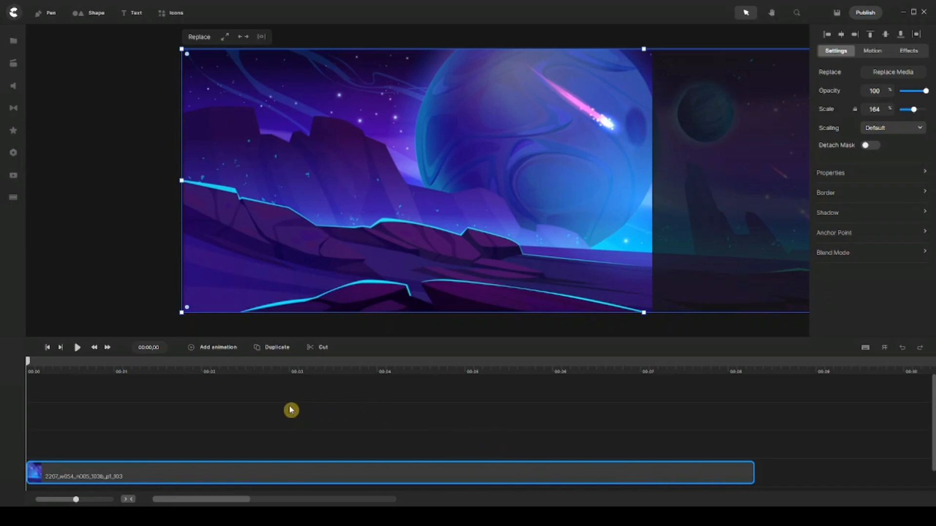
left_click(215, 350)
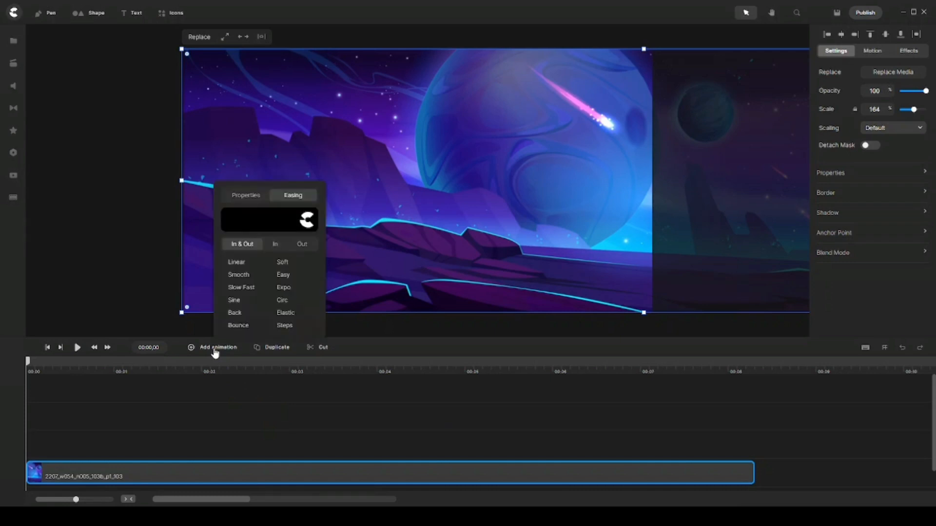
left_click(240, 197)
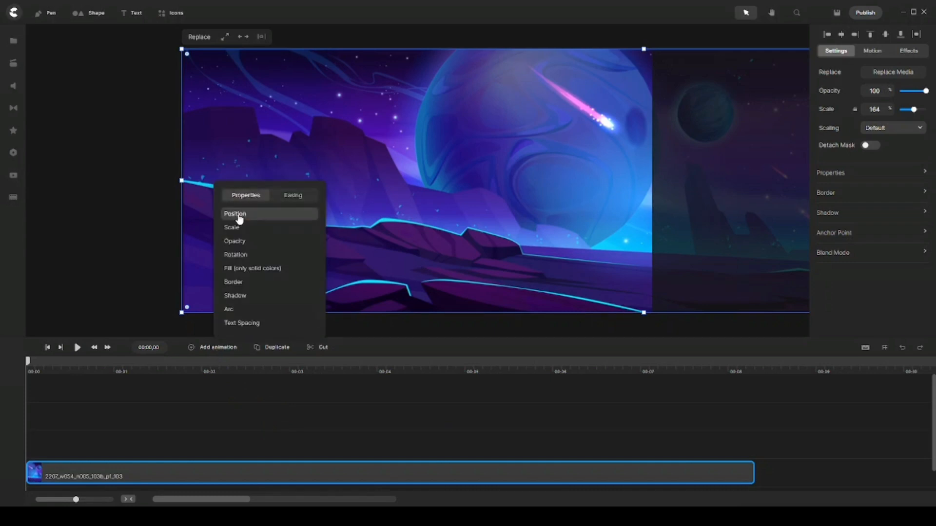
left_click(239, 215)
left_click(284, 199)
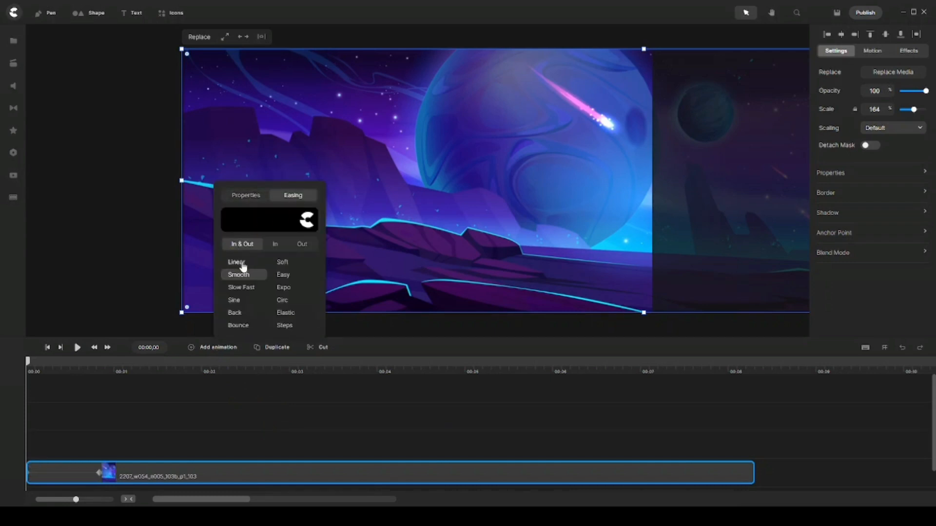
left_click(236, 263)
At the animation's end keyframe, slide the space background left until its right edge meets the canvas's right edge
left_click(101, 466)
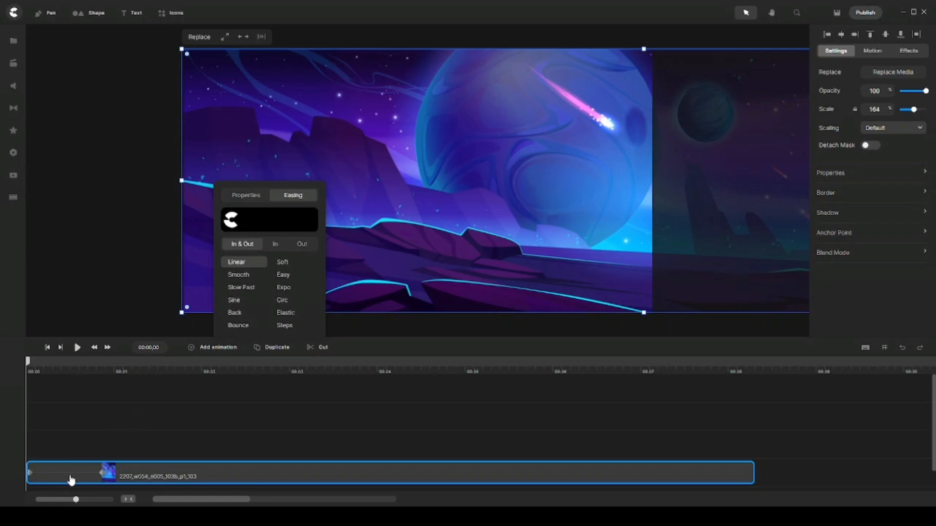
left_click(28, 474)
left_click(85, 451)
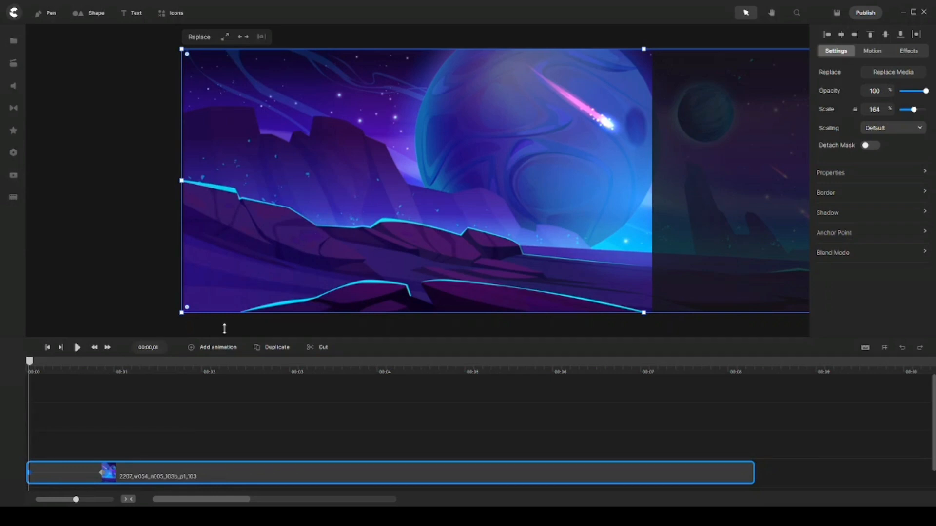
left_click(104, 485)
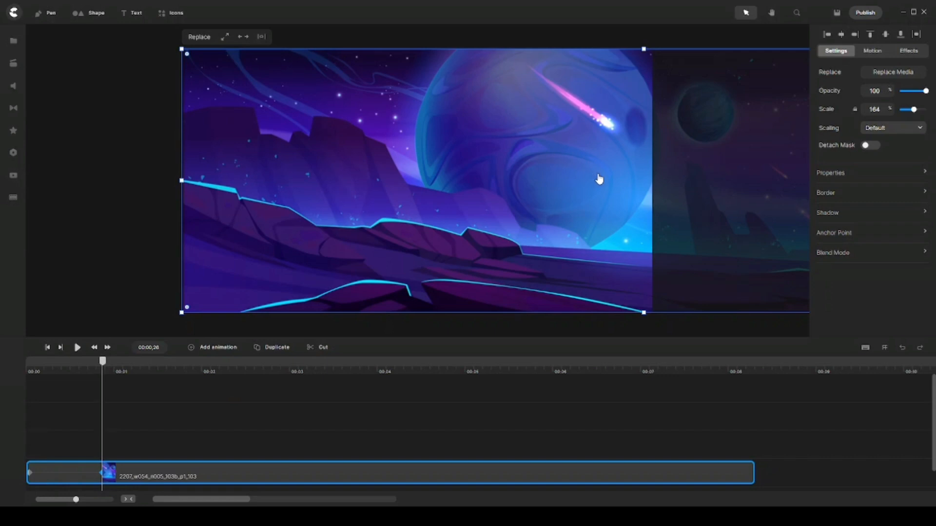
left_click_drag(599, 180, 262, 162)
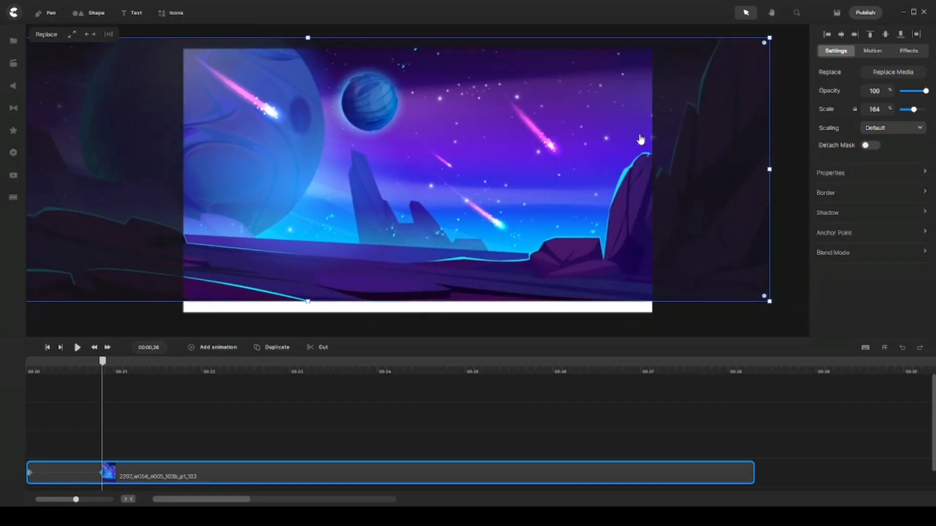
left_click_drag(606, 148, 490, 160)
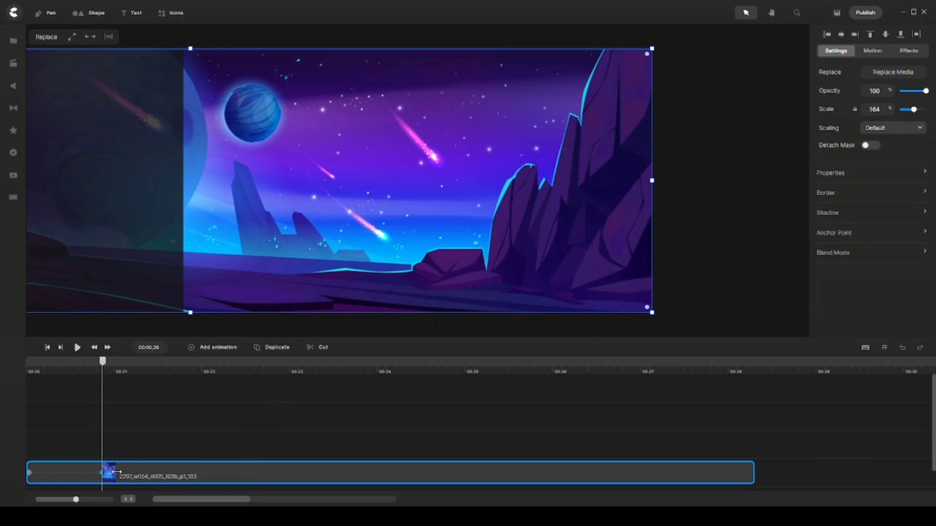
Move the background's end keyframe to the end of its clip and play the scrolling background from the start
left_click_drag(115, 472, 747, 477)
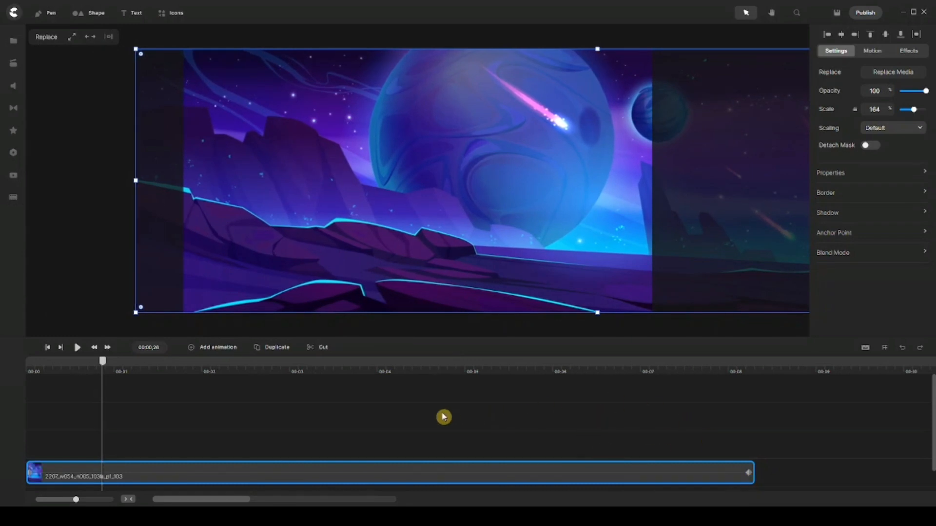
left_click(49, 349)
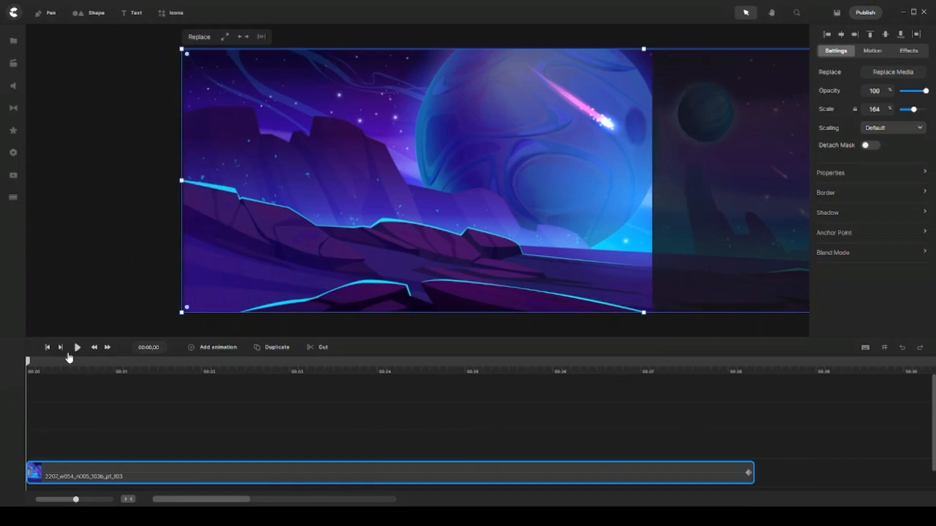
left_click(77, 347)
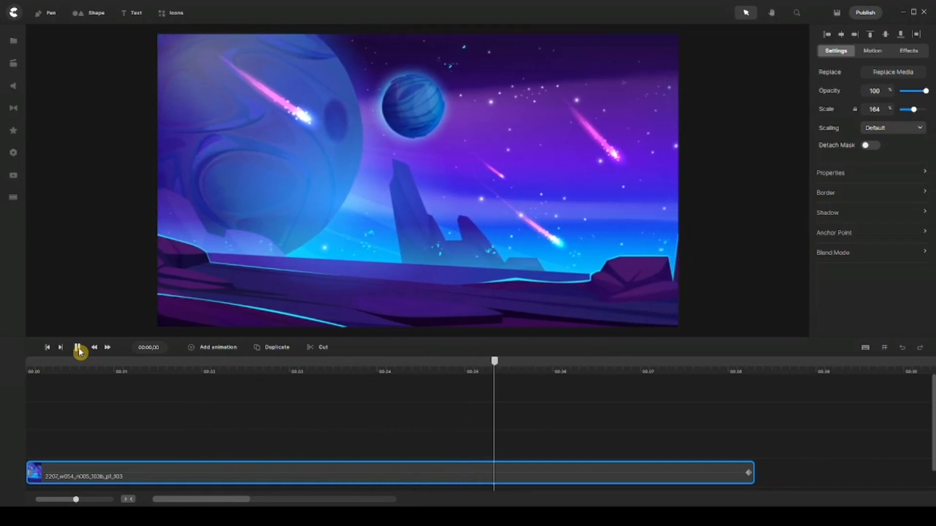
left_click(78, 348)
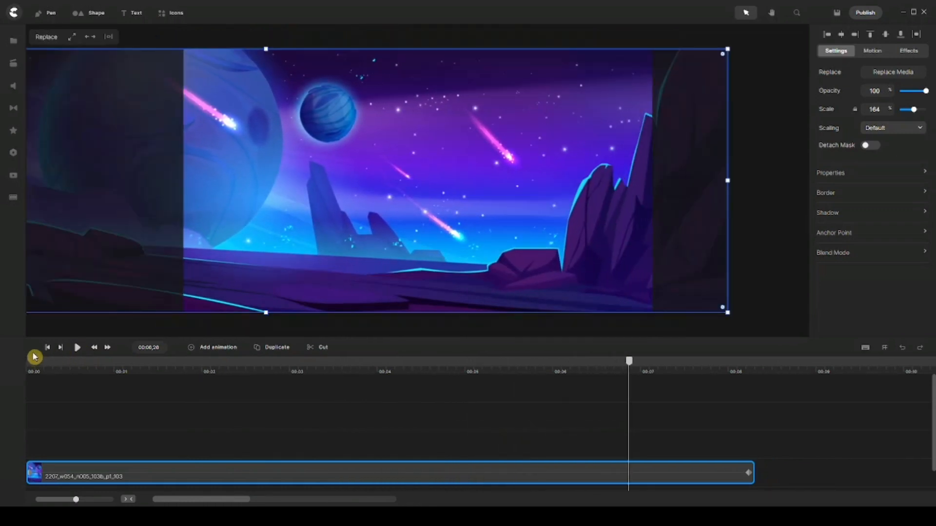
Return to the start of the timeline, clear the character search and add the 3D Astronaut character to the canvas
left_click(47, 347)
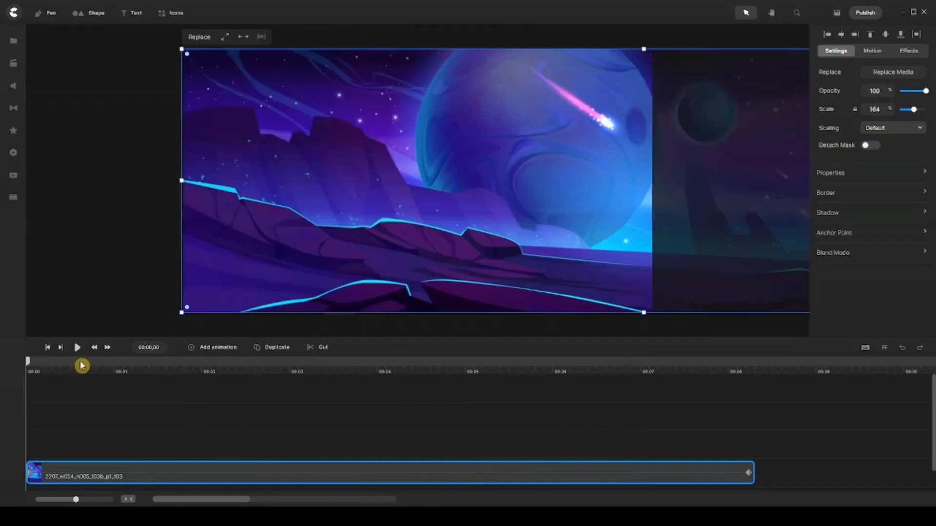
left_click(18, 69)
left_click(125, 38)
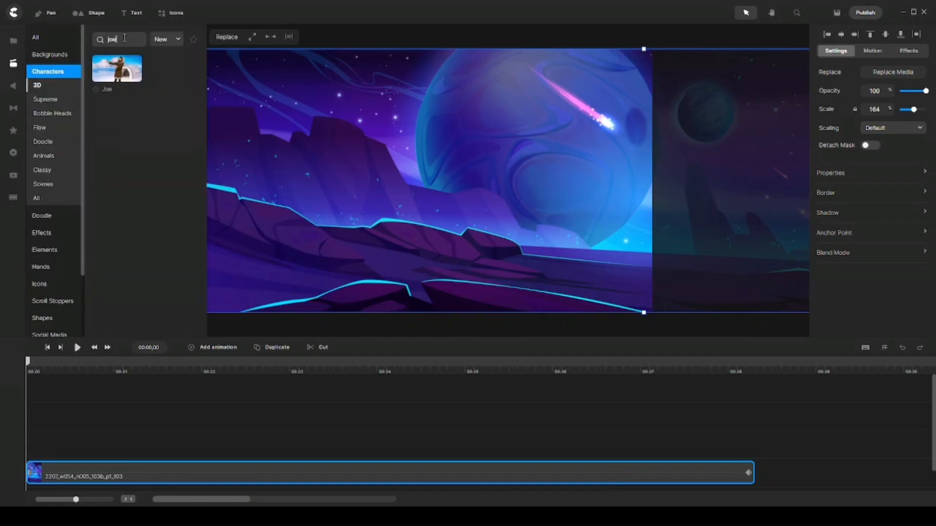
key("BackSpace")
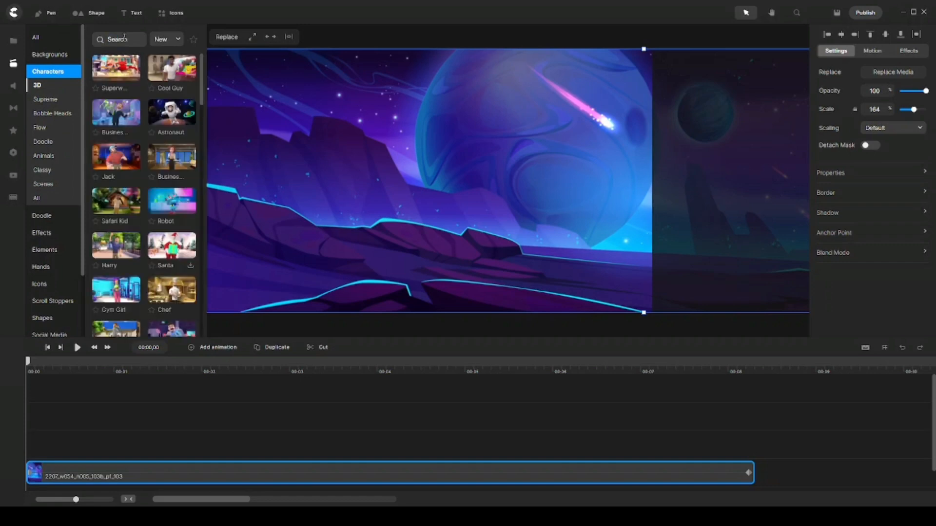
left_click_drag(174, 113, 403, 196)
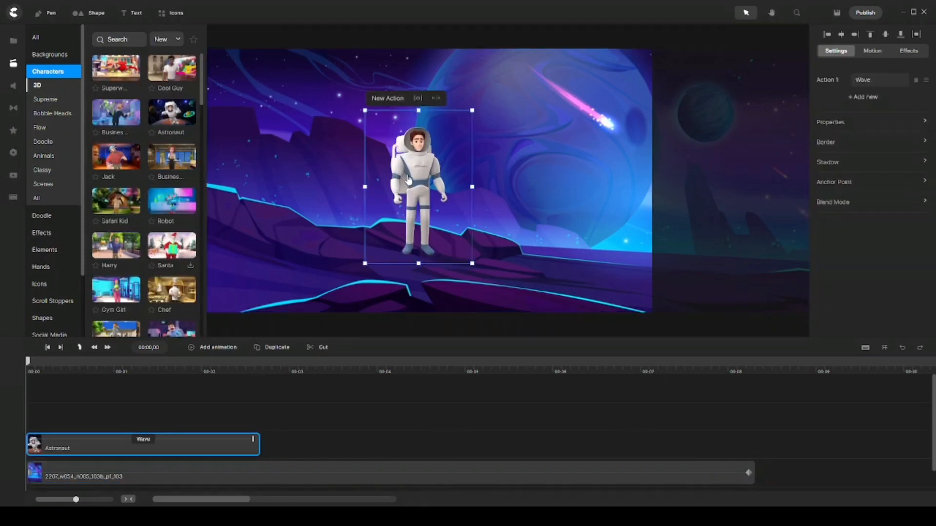
Change the astronaut's action to Flying on a Rocket and flip the character horizontally
left_click(861, 81)
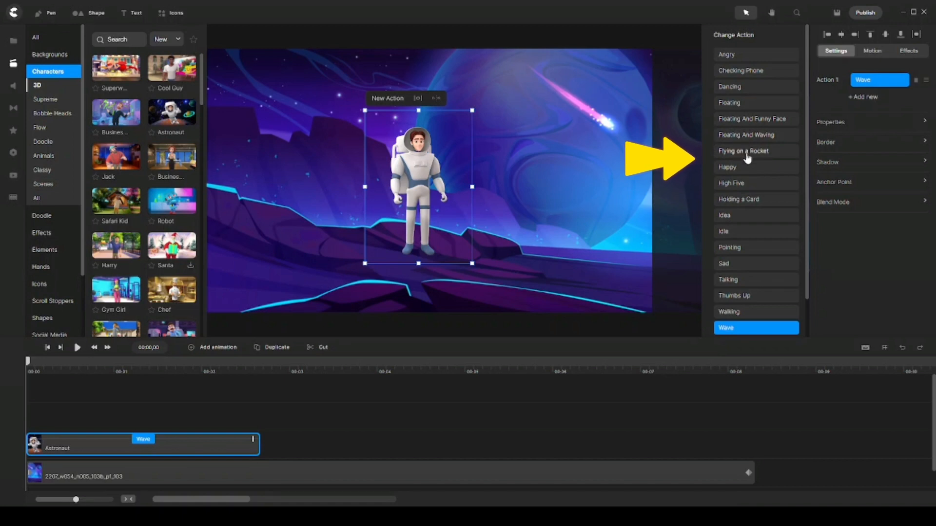
left_click(734, 153)
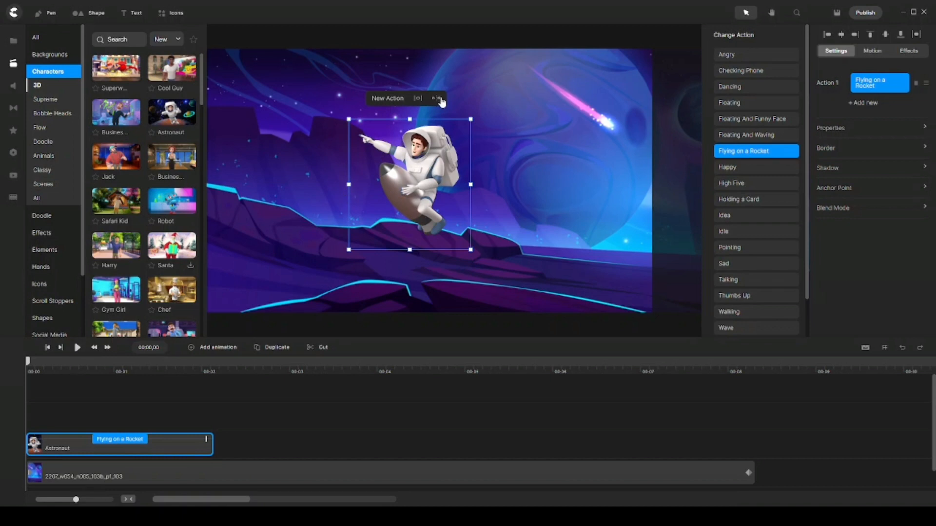
left_click(440, 99)
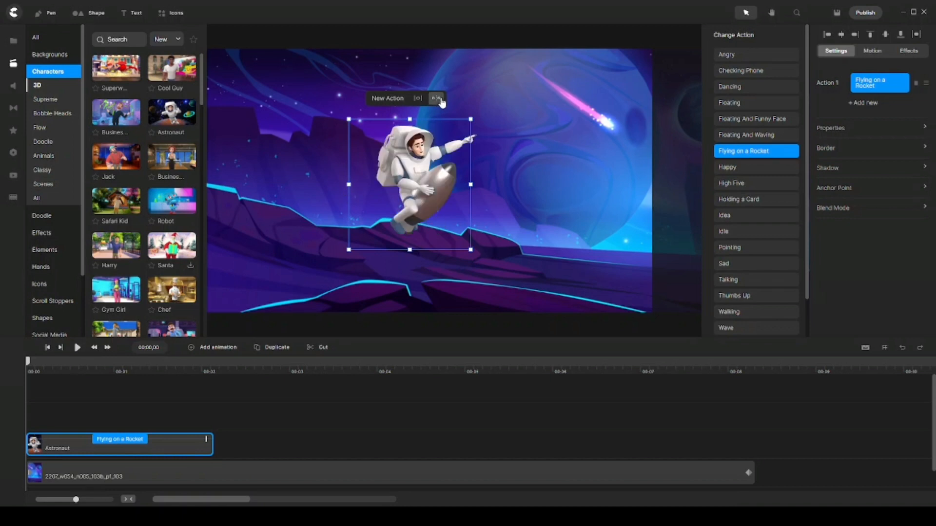
Place the astronaut in the lower-left corner of the canvas and extend its action to the end of the background's clip
left_click(13, 64)
left_click_drag(430, 168, 242, 242)
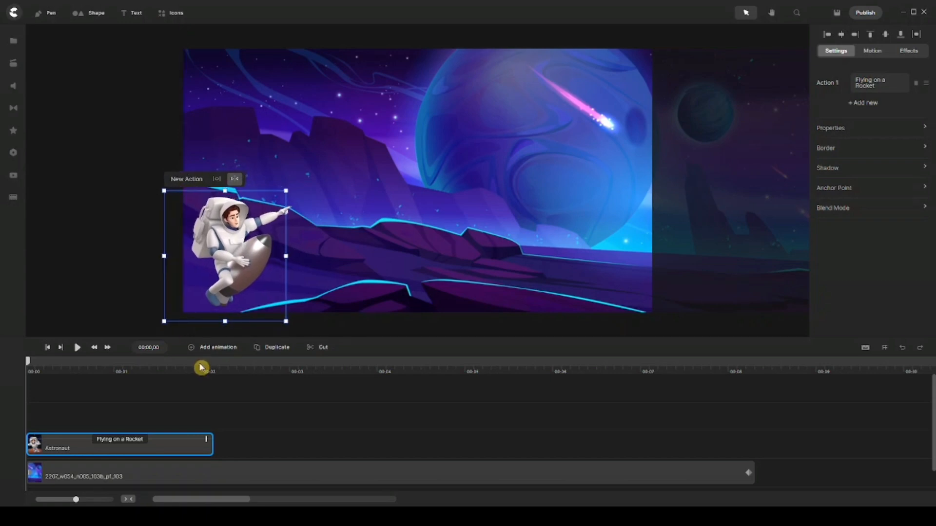
left_click_drag(206, 439, 746, 438)
left_click(733, 441)
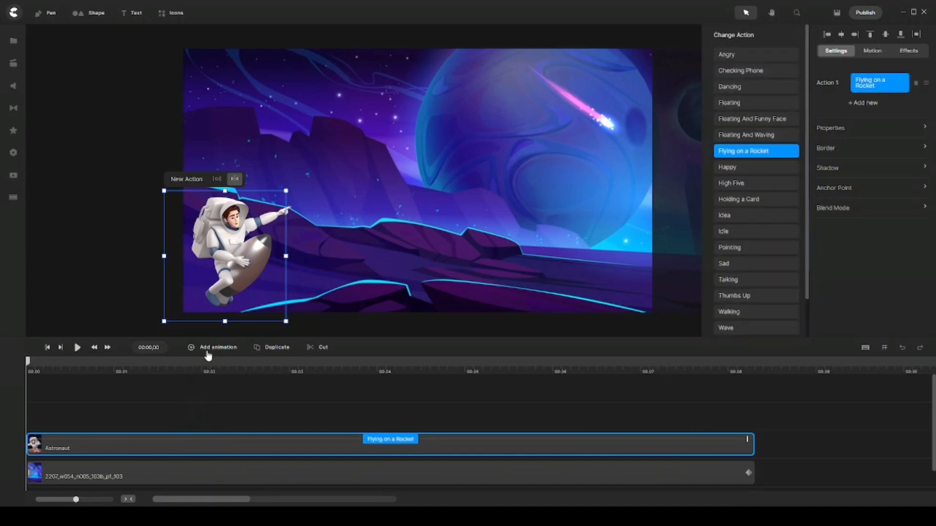
Add a Position animation with Linear easing to the astronaut's clip
left_click(207, 352)
left_click(234, 200)
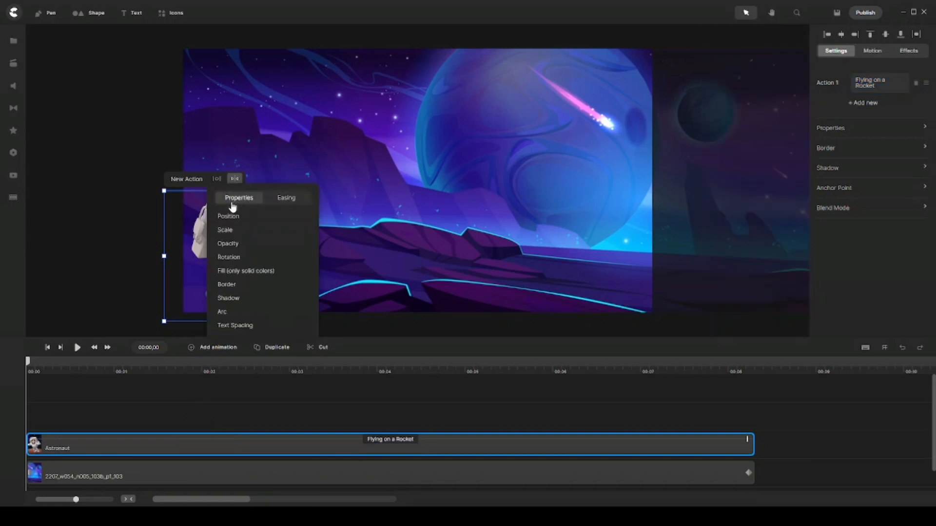
left_click(281, 207)
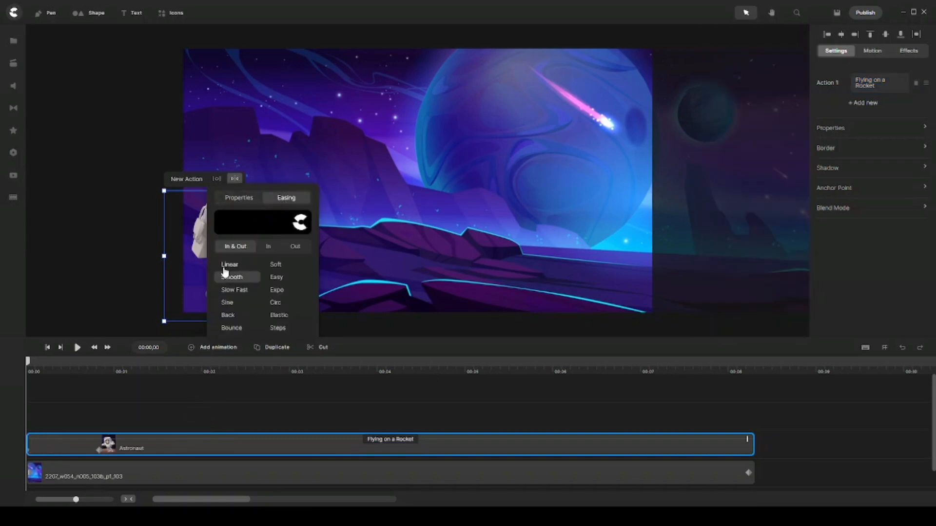
left_click(72, 442)
left_click(59, 450)
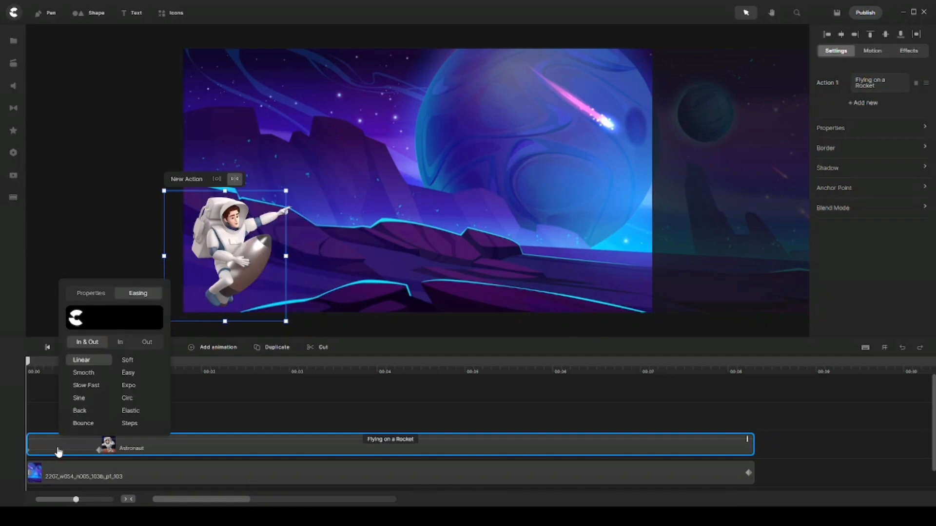
left_click(64, 452)
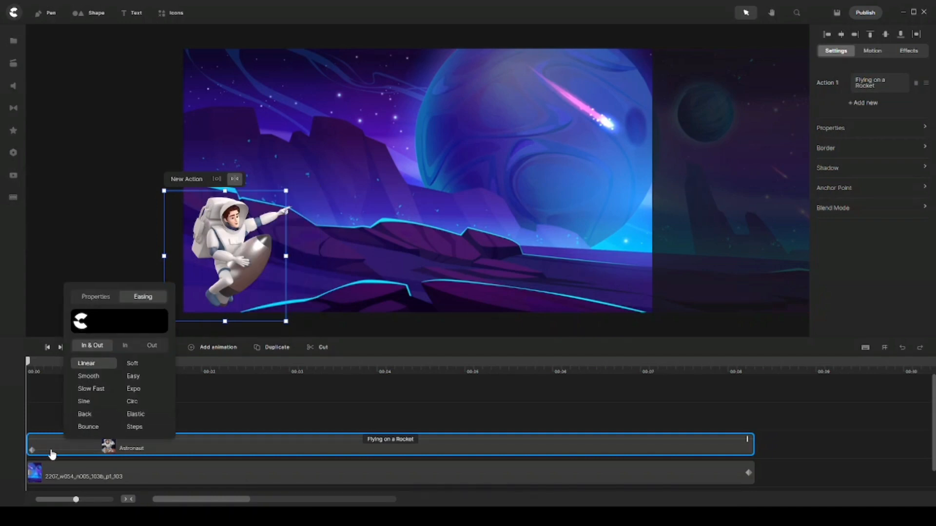
At the astronaut animation's end keyframe, move the character off the canvas past its upper-right corner
left_click_drag(30, 450, 35, 450)
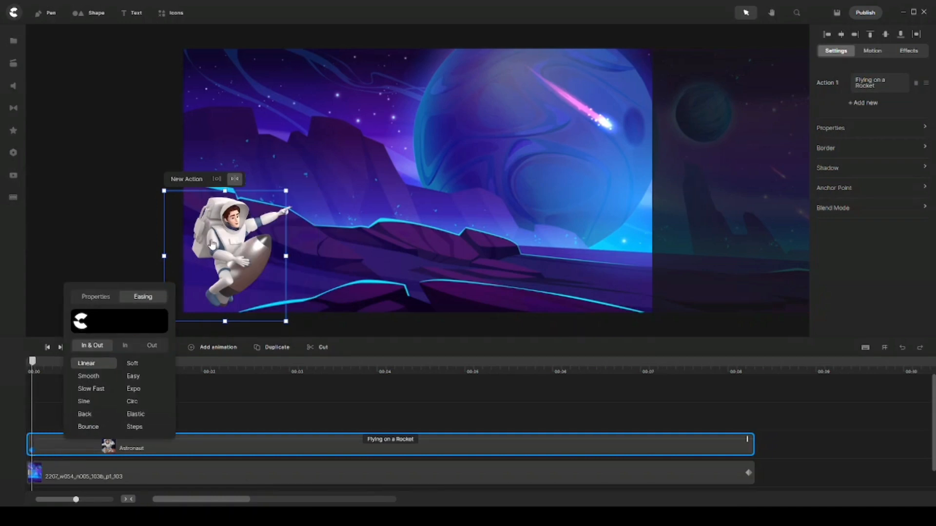
left_click(211, 241)
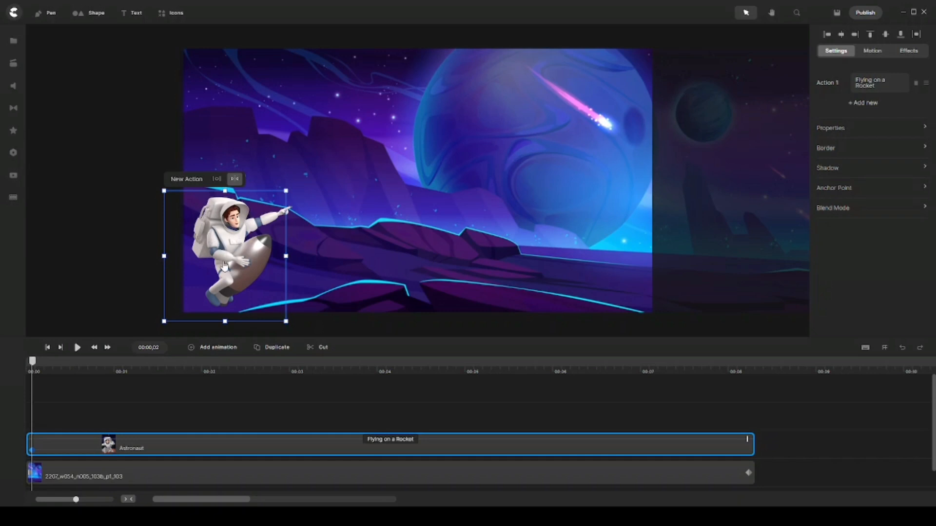
left_click(108, 444)
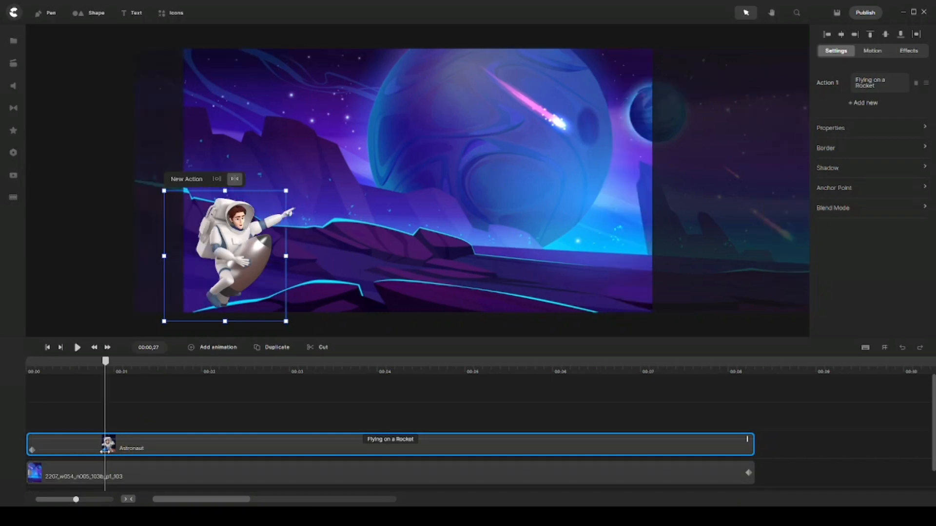
left_click_drag(250, 260, 710, 67)
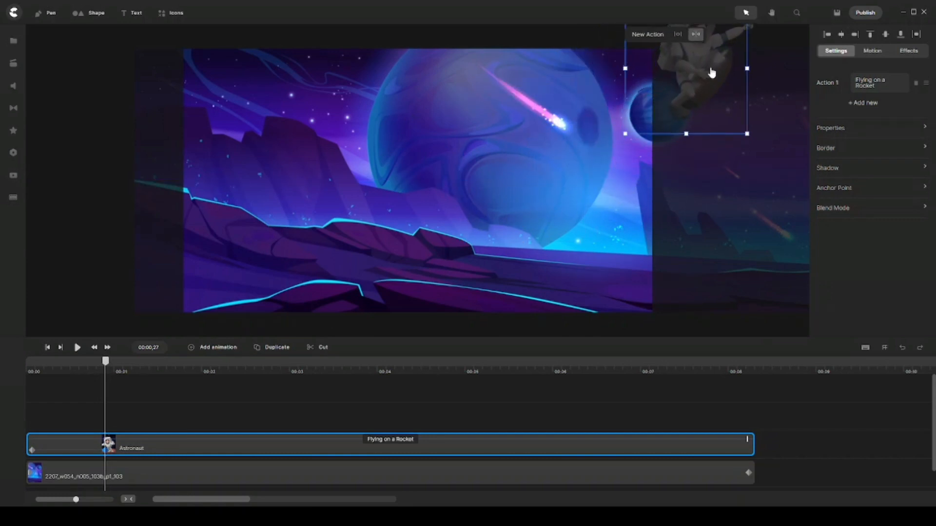
Move the astronaut's end keyframe to 8 seconds and play the scene from the start
left_click_drag(113, 447, 729, 451)
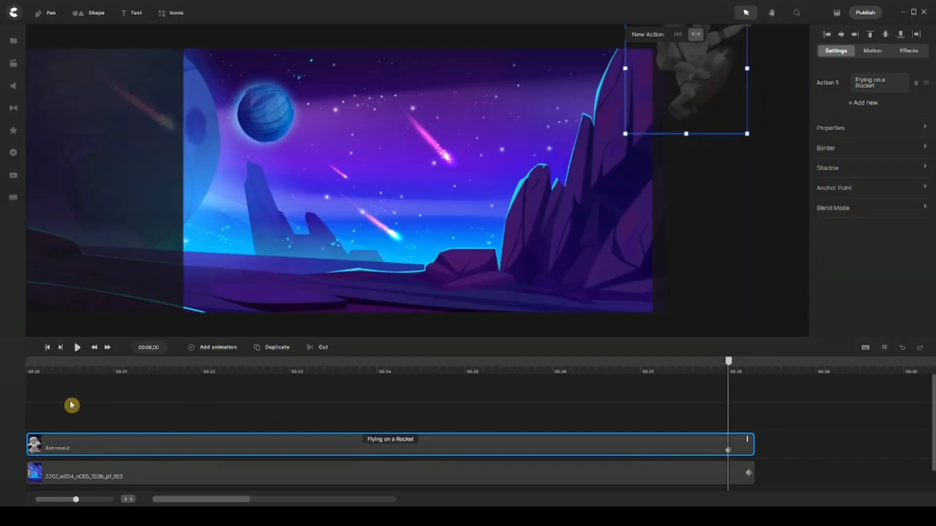
left_click(47, 354)
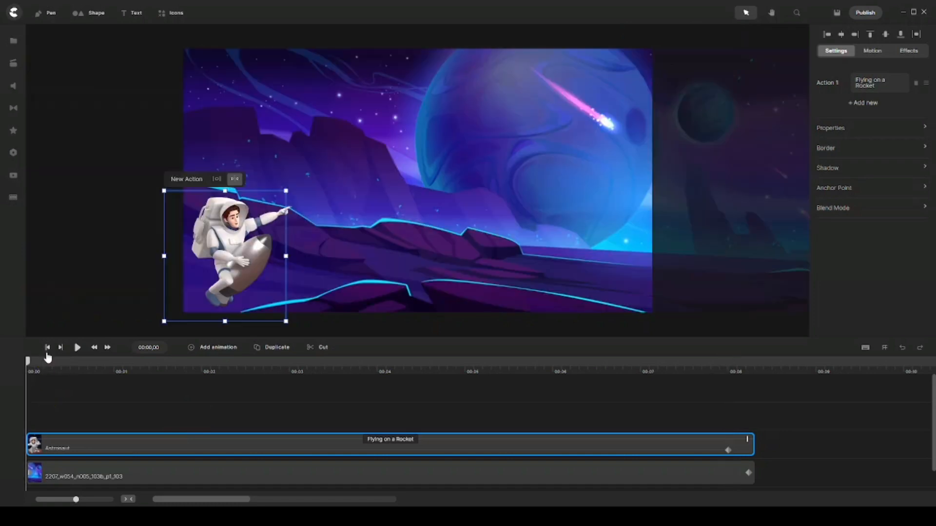
left_click(77, 353)
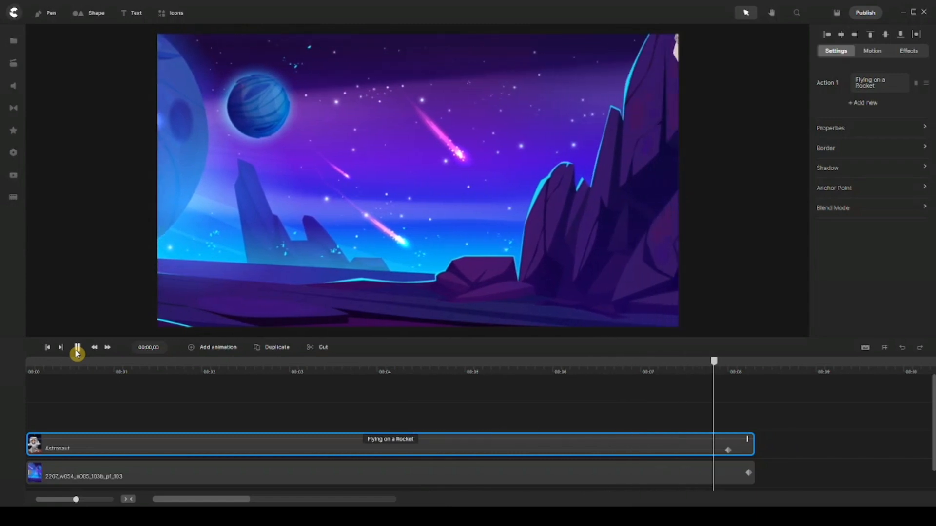
left_click(77, 348)
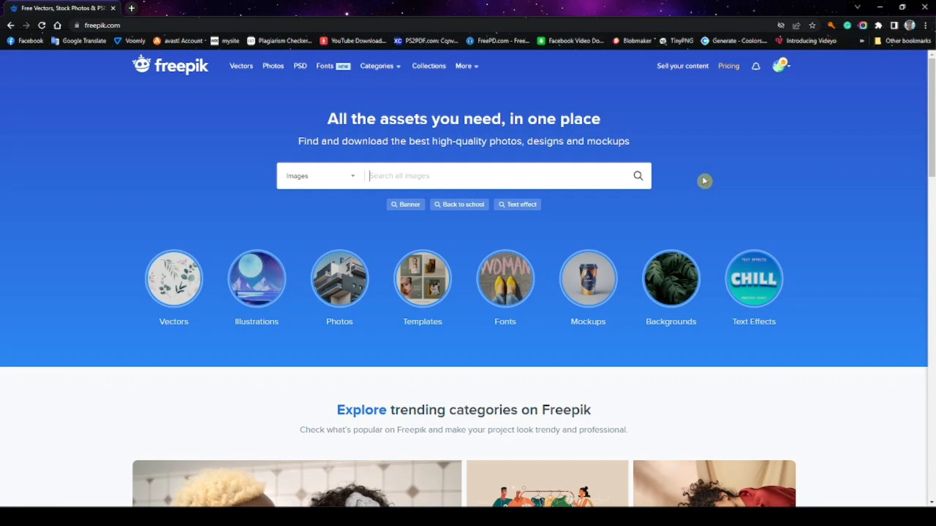
Switch to Freepik in the browser and search its images for "background illustration"
left_click(458, 186)
type("bac")
type("kground i")
type("llusta")
type("aio")
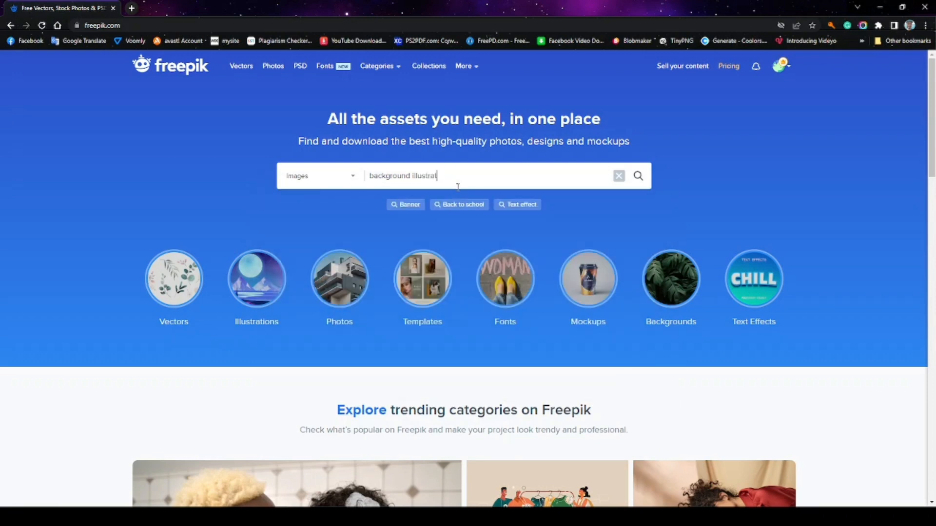
type("tion")
key("Return")
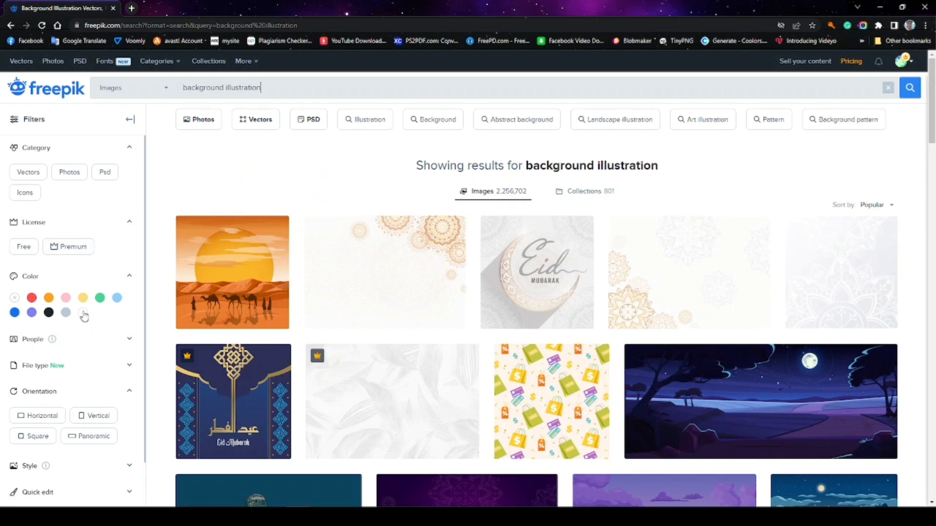
Filter the search results to Panoramic orientation and the Free license
scroll(78, 310, "down", 1)
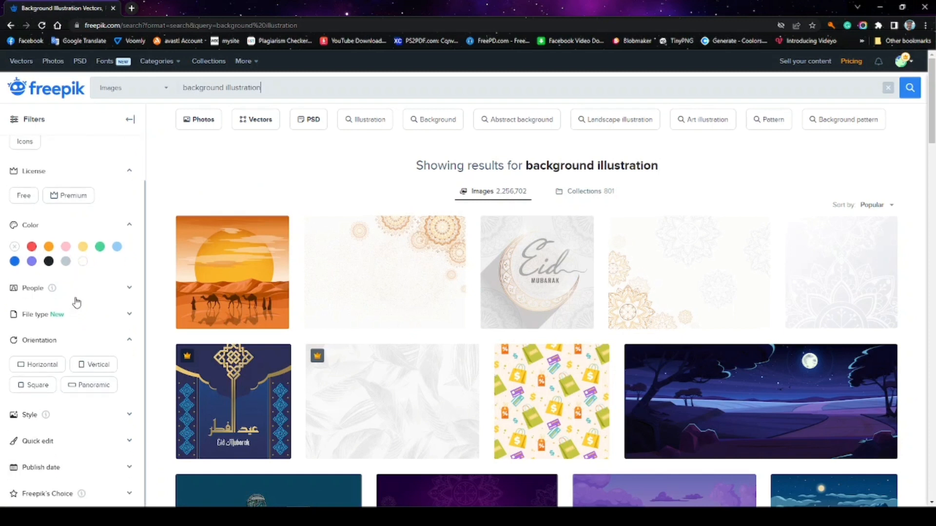
left_click(91, 388)
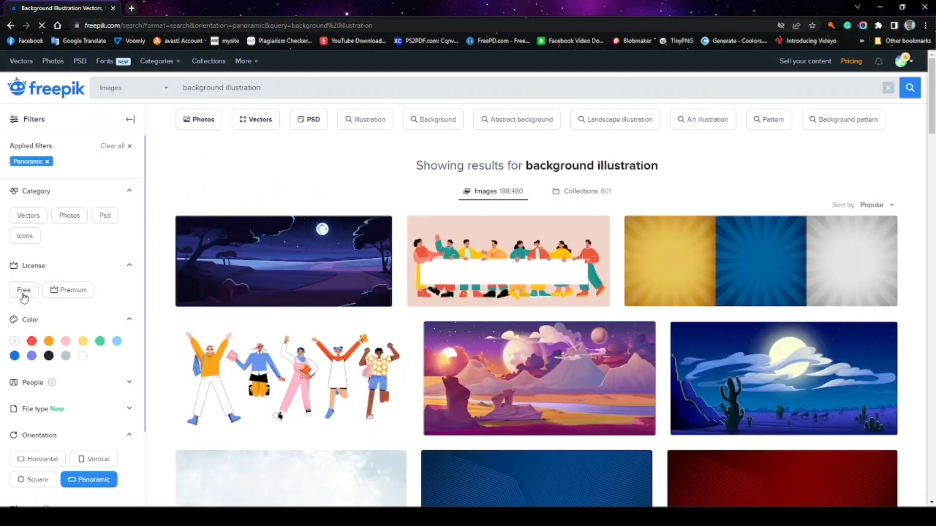
left_click(25, 292)
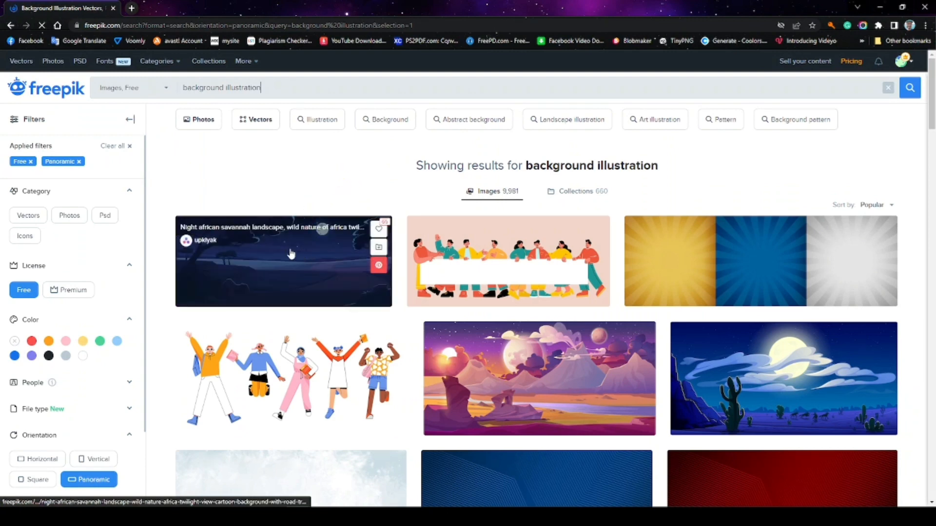
Browse the free panoramic results down to the end of the page and back for suitable scene backgrounds
scroll(317, 279, "down", 8)
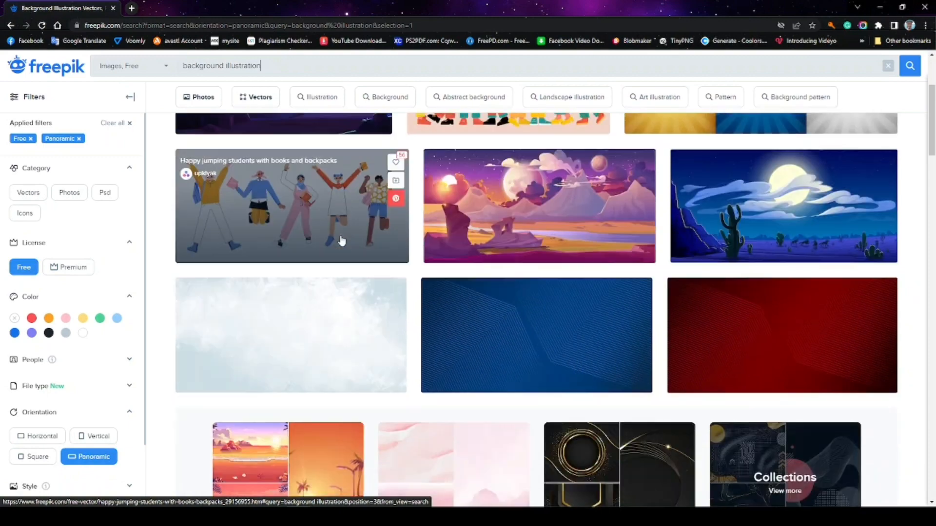
scroll(356, 264, "down", 10)
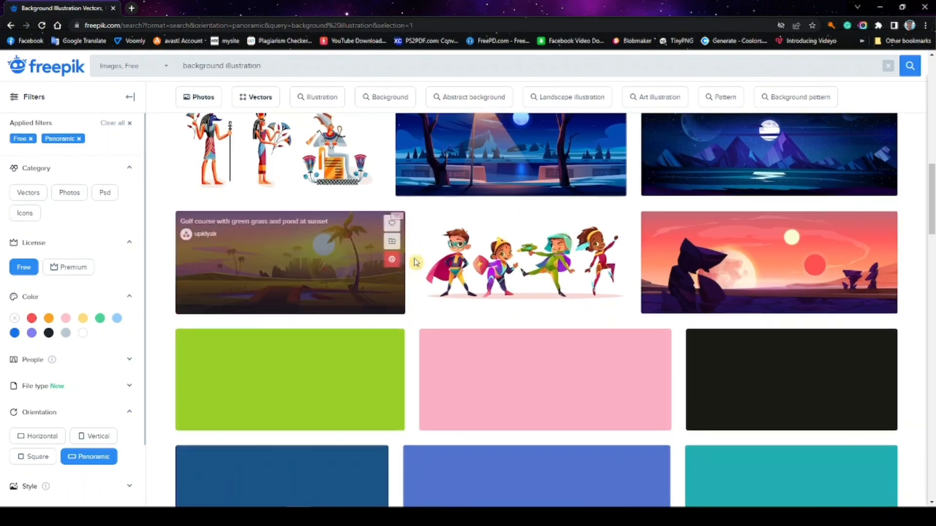
scroll(302, 250, "down", 9)
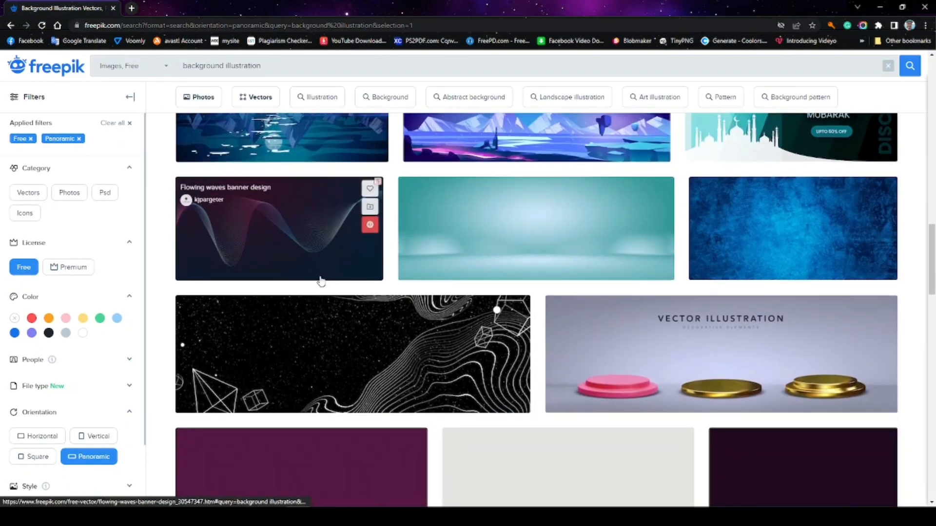
scroll(327, 251, "down", 13)
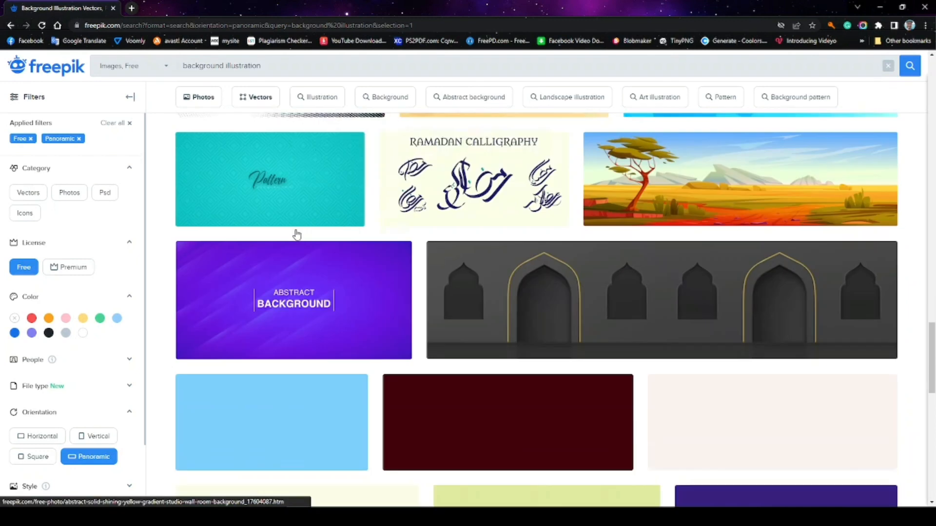
scroll(412, 224, "down", 5)
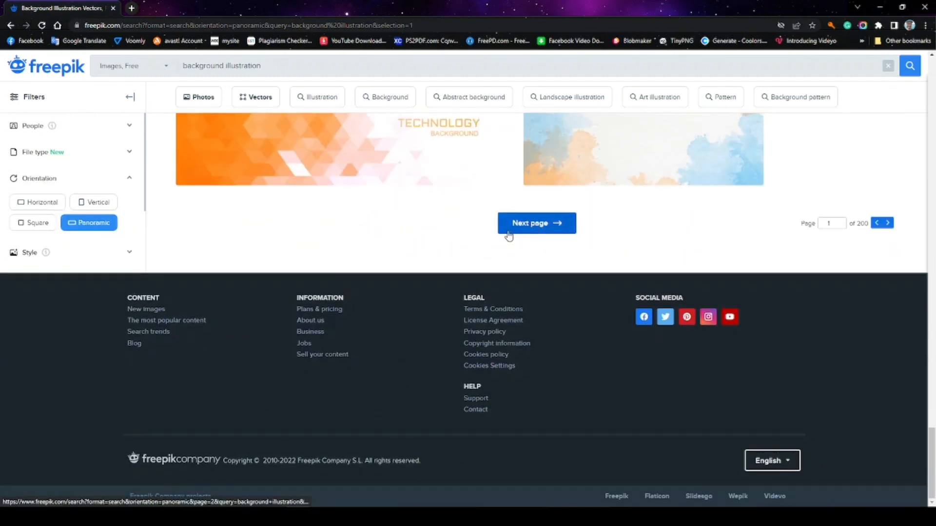
left_click_drag(503, 223, 423, 215)
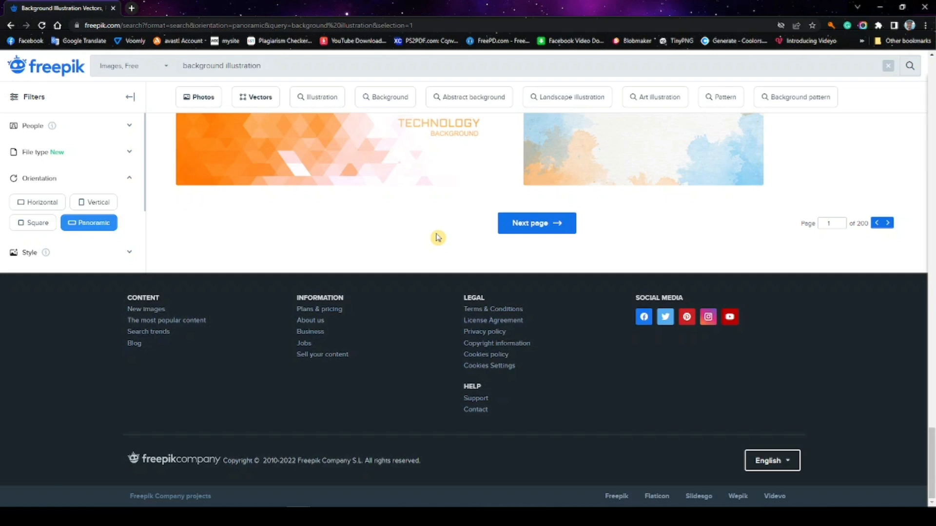
scroll(437, 237, "up", 10)
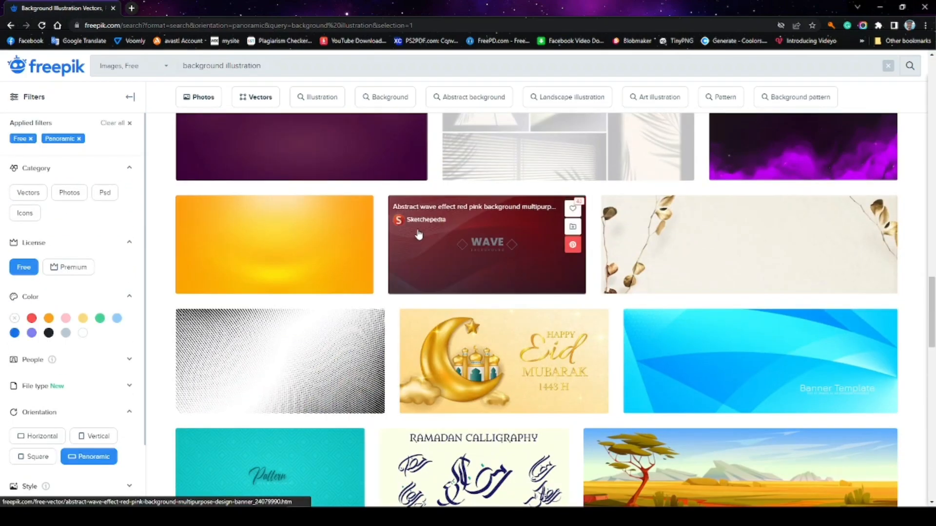
scroll(418, 235, "up", 10)
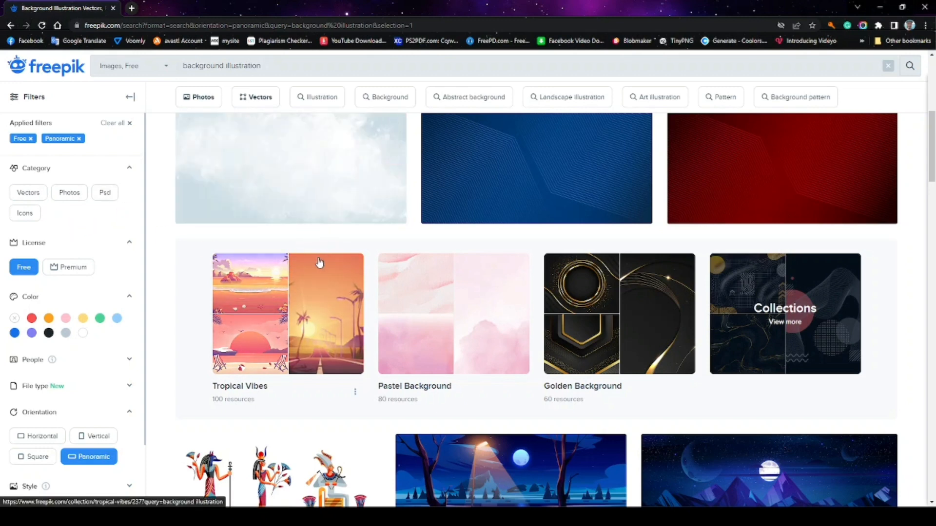
Open the night ice rink illustration with the lamp post and moon from the search results
scroll(307, 273, "down", 2)
scroll(353, 239, "down", 4)
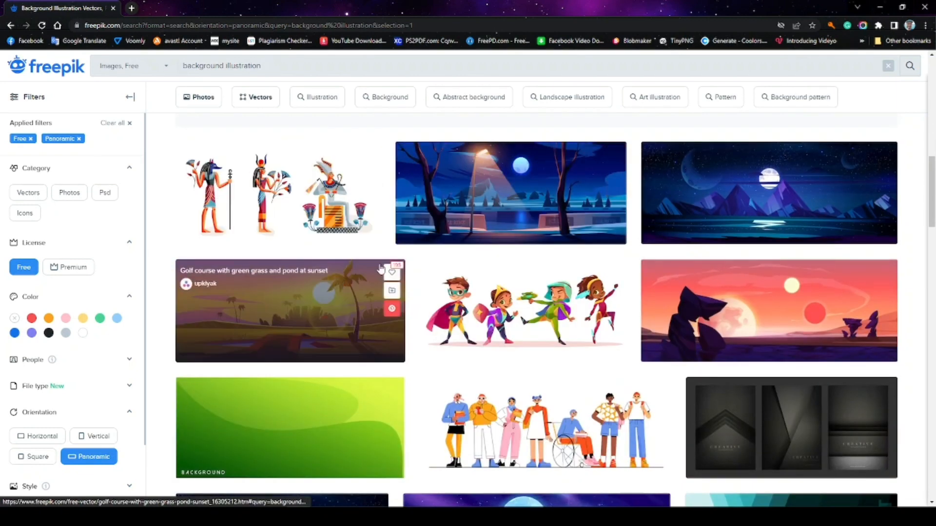
left_click(494, 196)
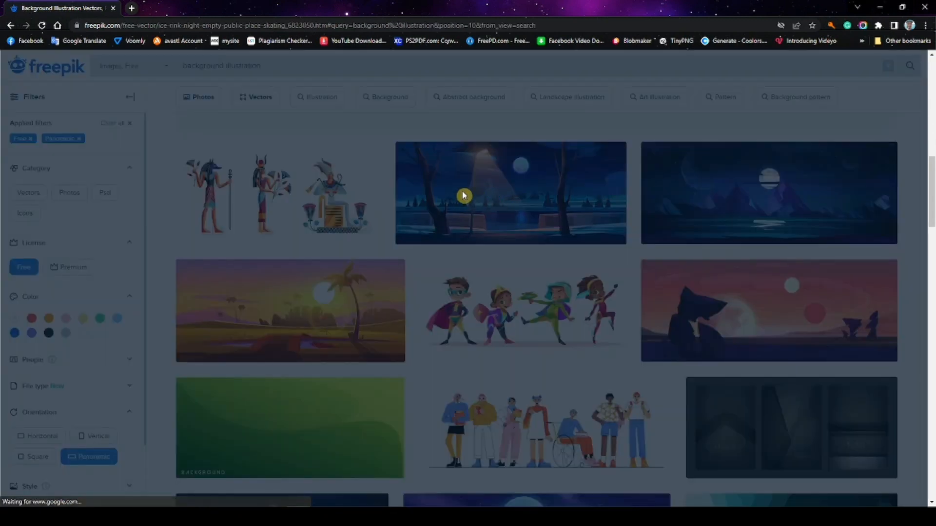